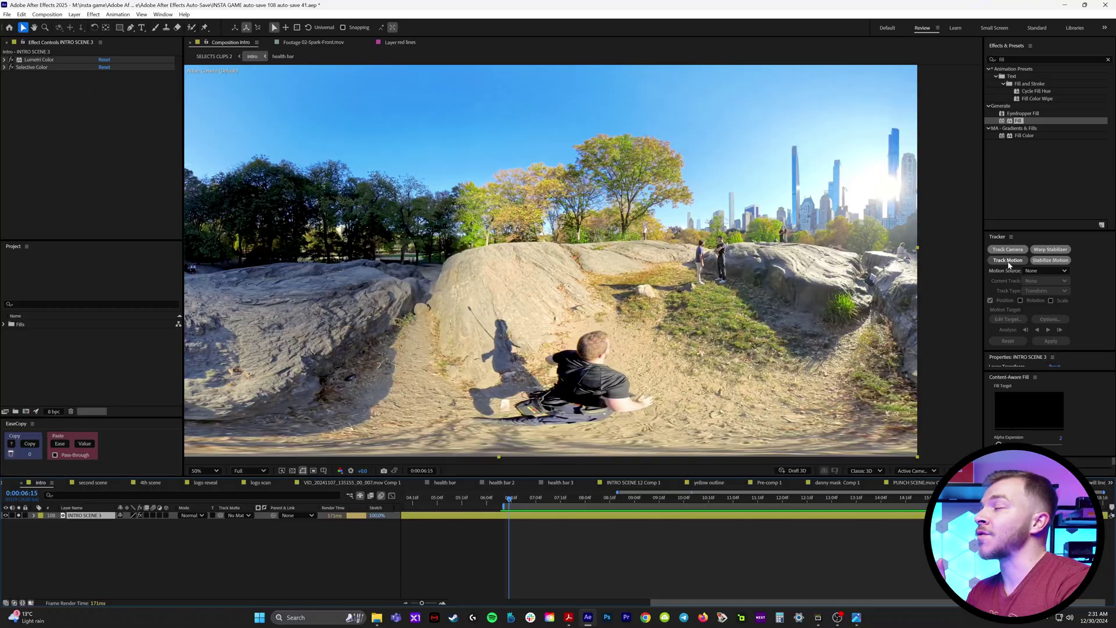
# - Start a position motion track on the INTRO SCENE 3 layer and fit the feature region around the seated man's ear
pyautogui.click(1008, 262)
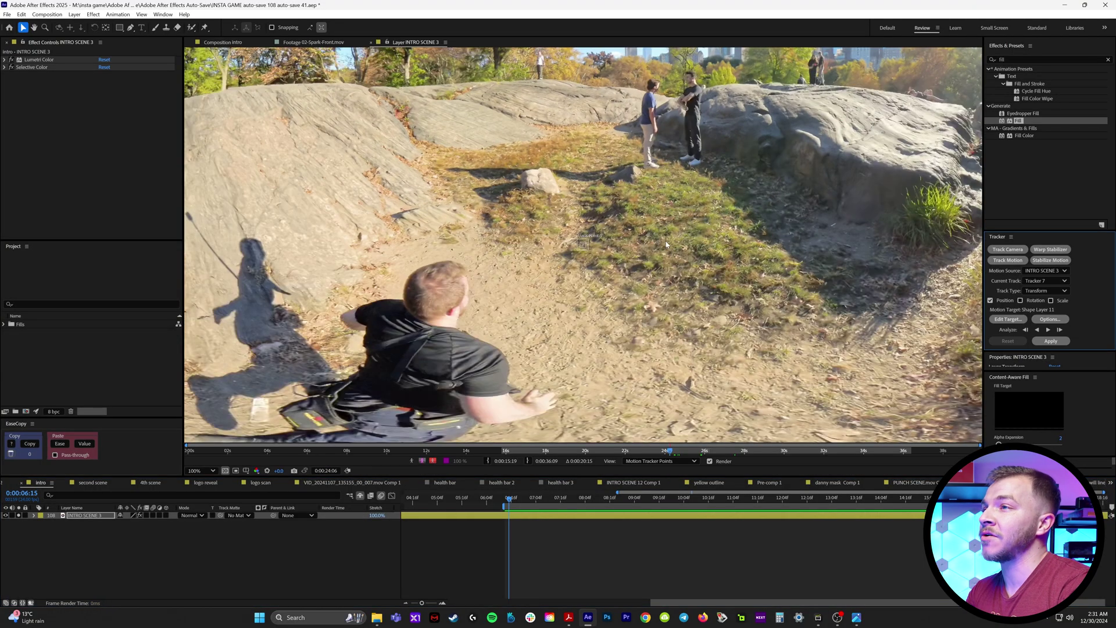
pyautogui.moveTo(625, 290); pyautogui.dragTo(526, 298)
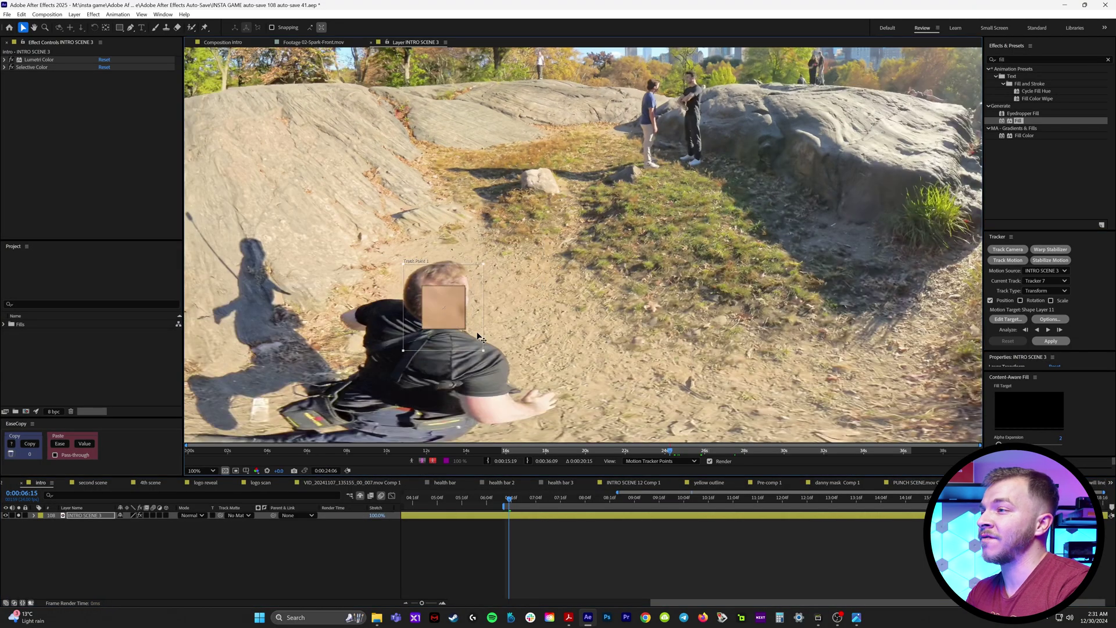
pyautogui.moveTo(484, 336); pyautogui.dragTo(483, 336)
pyautogui.scroll(1, 466, 338)
pyautogui.moveTo(591, 251); pyautogui.dragTo(605, 282)
pyautogui.scroll(1, 603, 265)
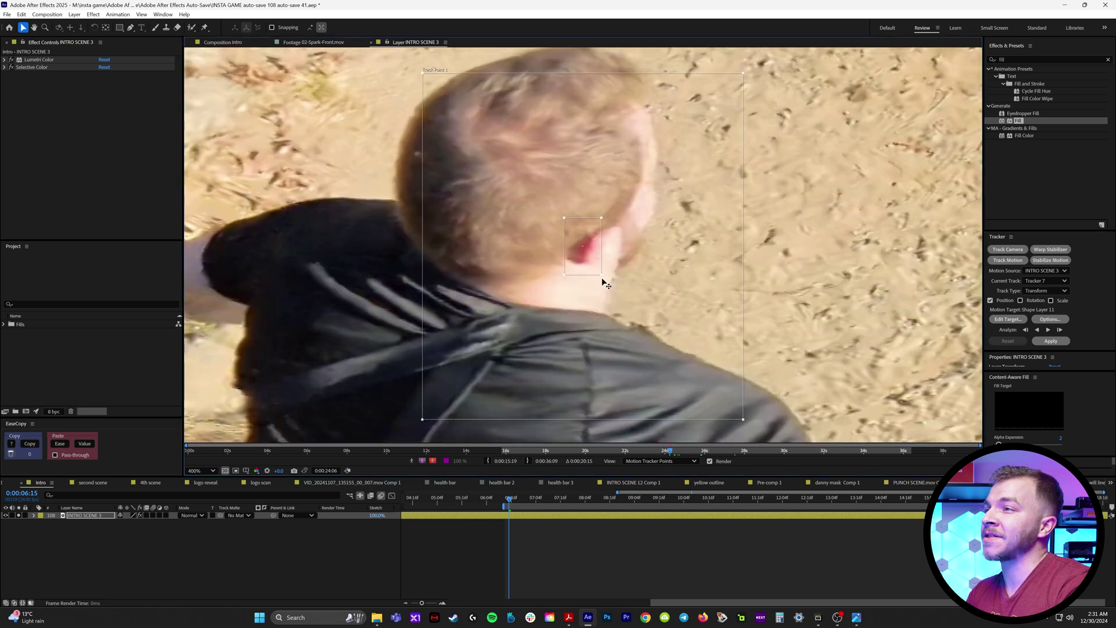
# - Tighten the track point's search region and analyze the motion forward, checking the tracked section
pyautogui.press(',')
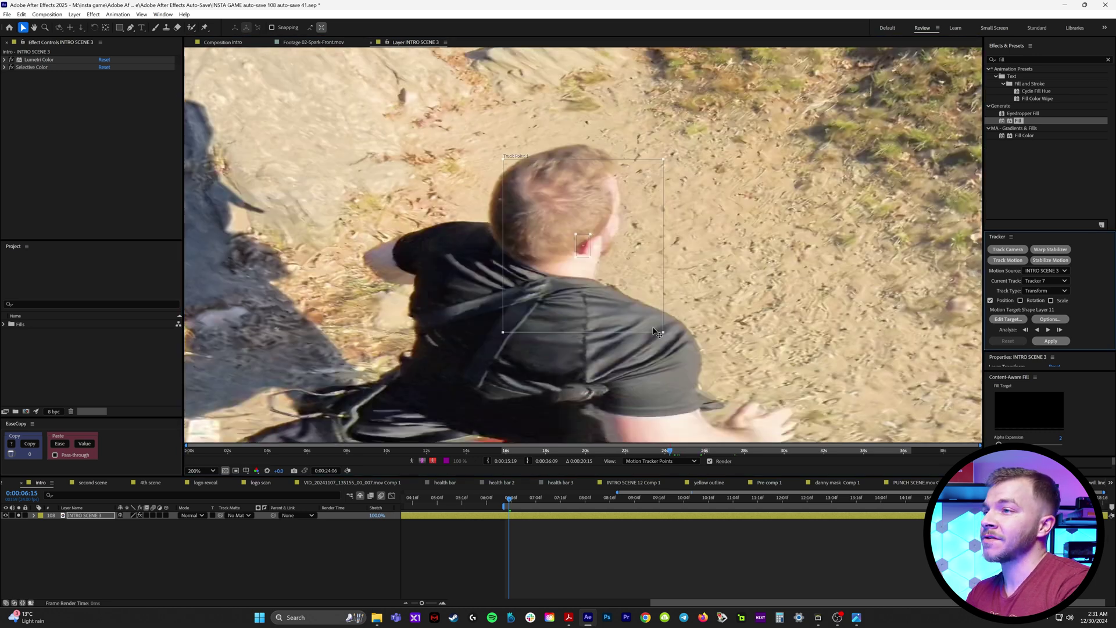
pyautogui.moveTo(665, 333); pyautogui.dragTo(649, 314)
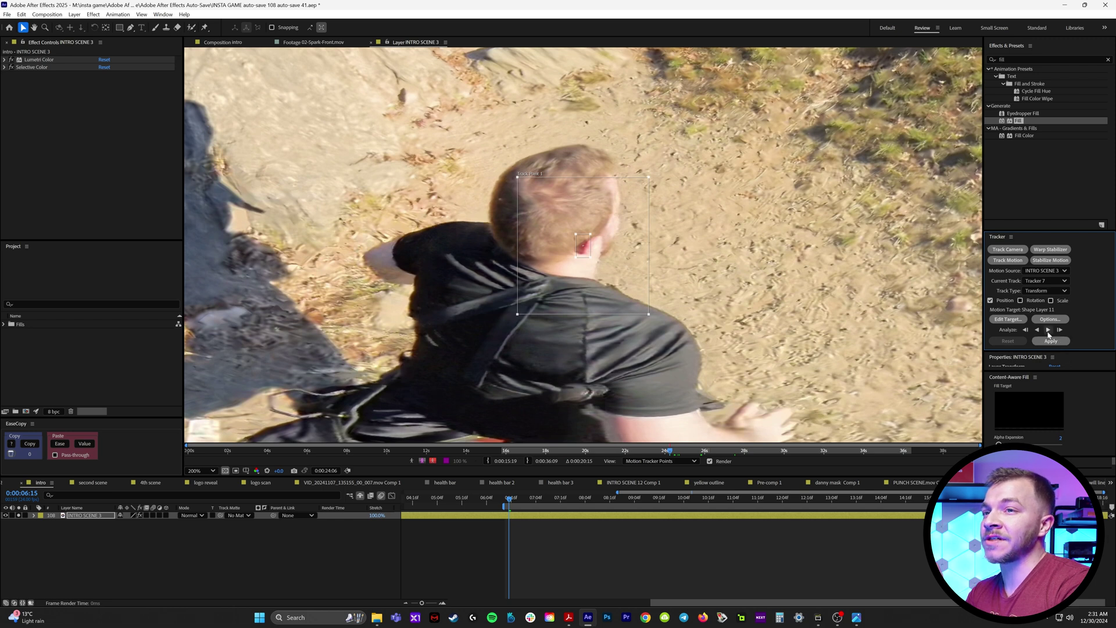
pyautogui.click(1048, 332)
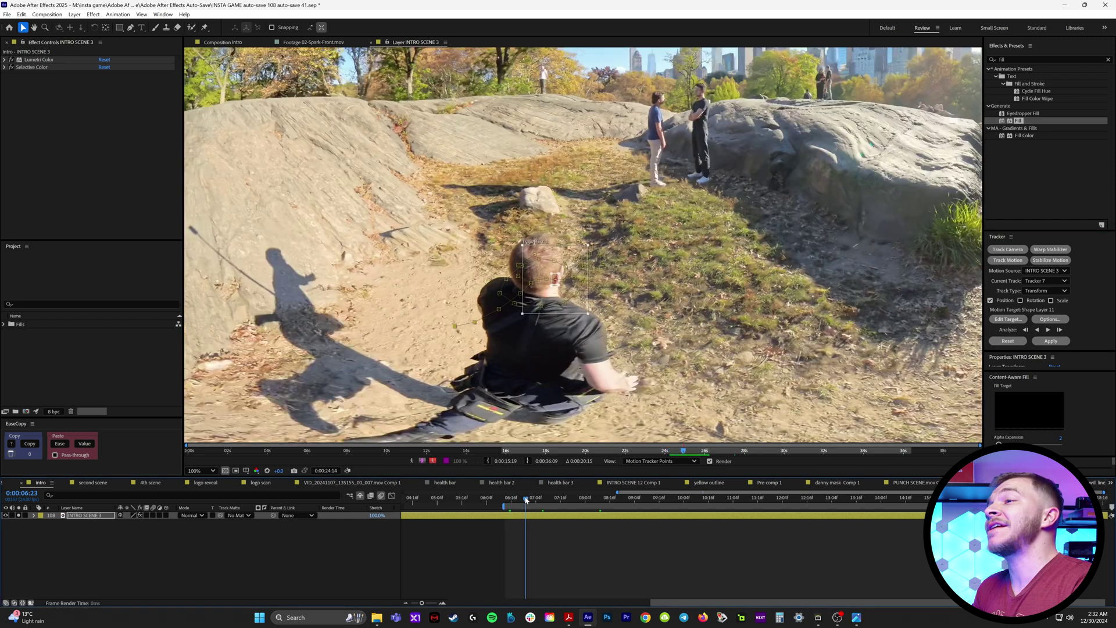
pyautogui.moveTo(525, 499); pyautogui.dragTo(581, 498)
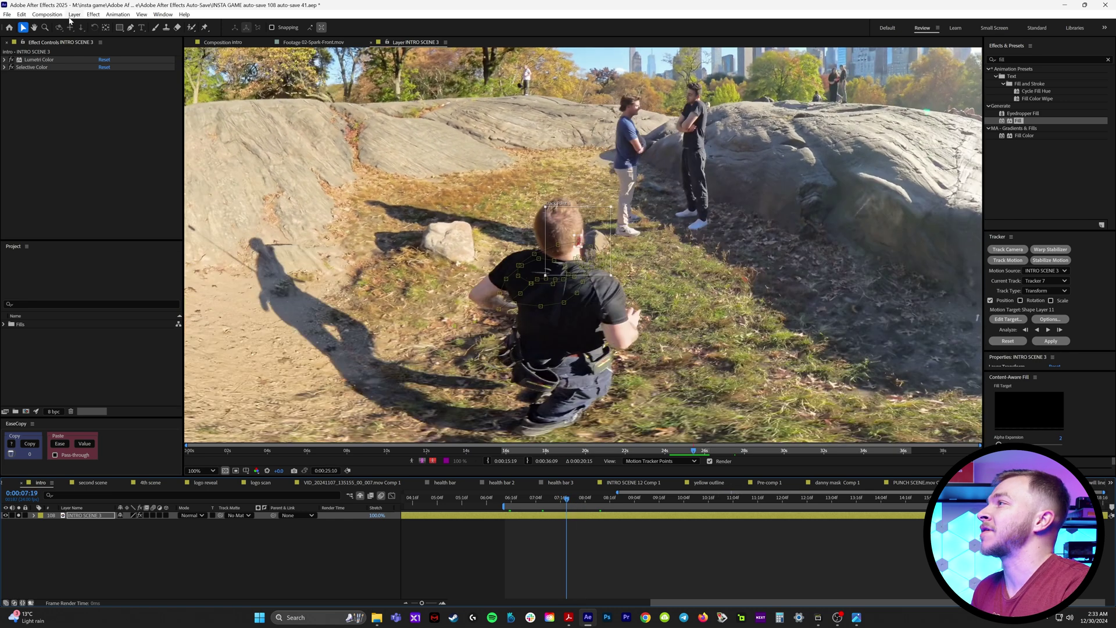
# - Add a null object layer to the intro composition
pyautogui.click(73, 14)
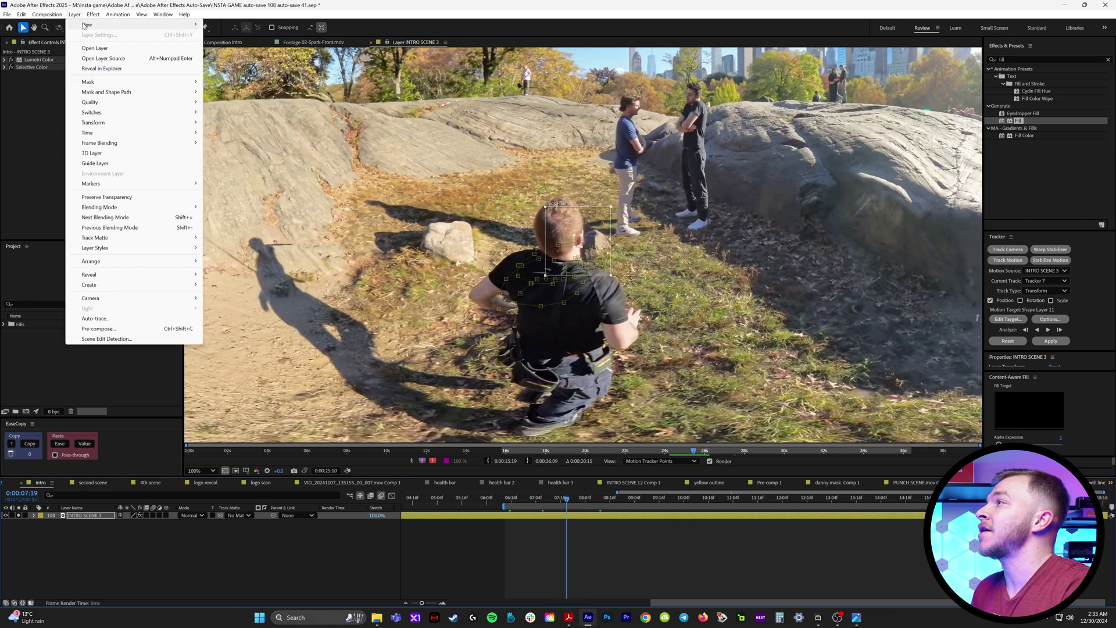
pyautogui.moveTo(85, 26)
pyautogui.click(282, 66)
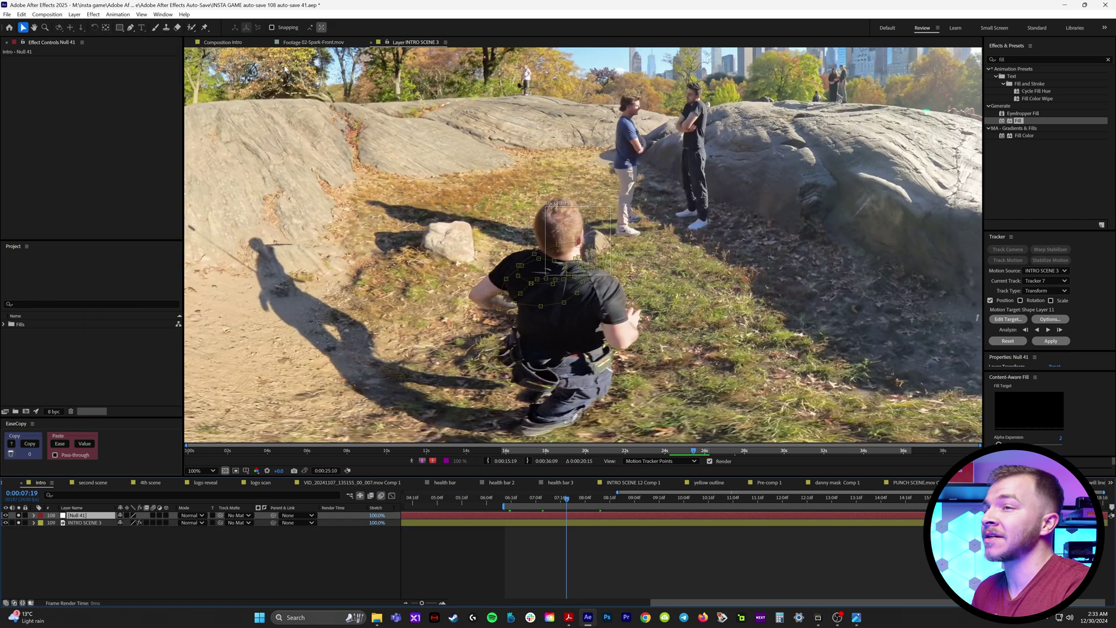
# - Make the new null the motion target and apply the tracking data to it in X and Y
pyautogui.click(1007, 319)
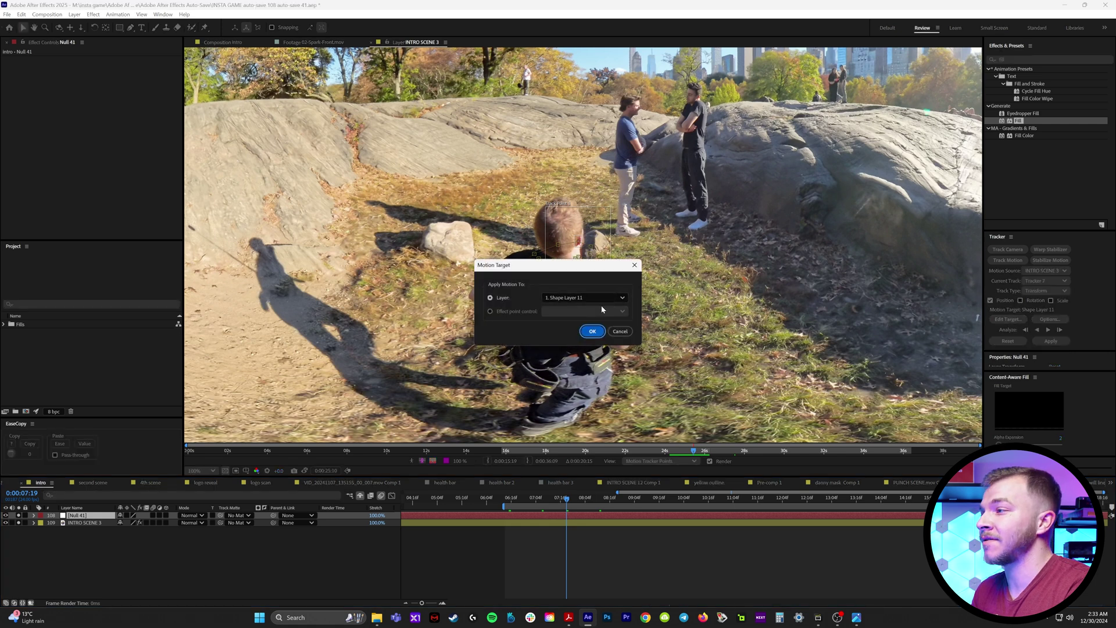
pyautogui.click(602, 299)
pyautogui.click(560, 593)
pyautogui.click(592, 331)
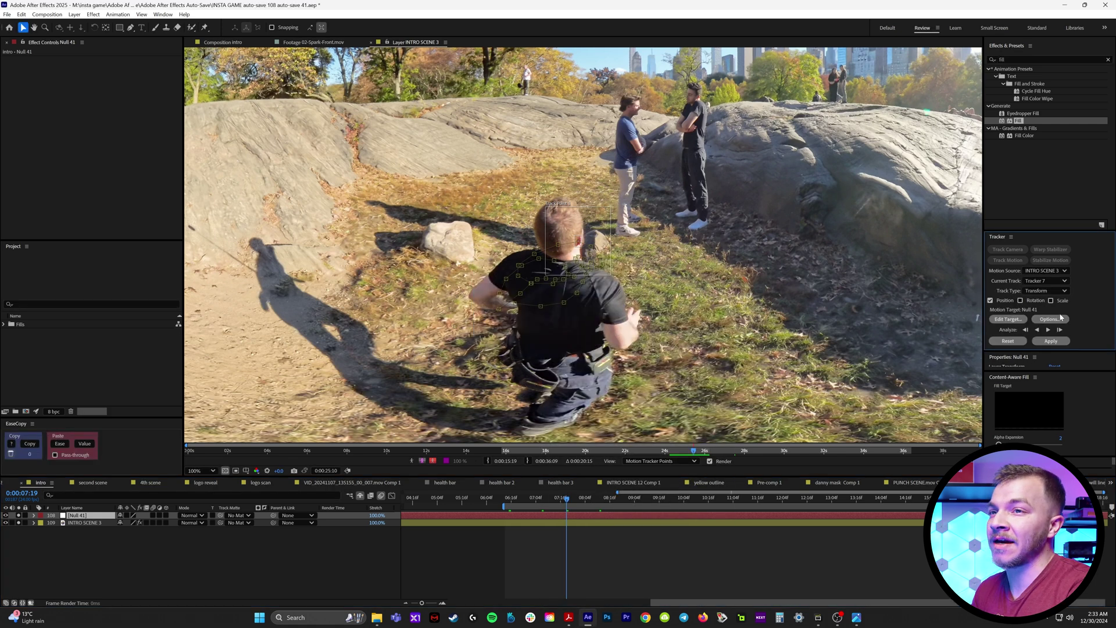
pyautogui.click(1054, 342)
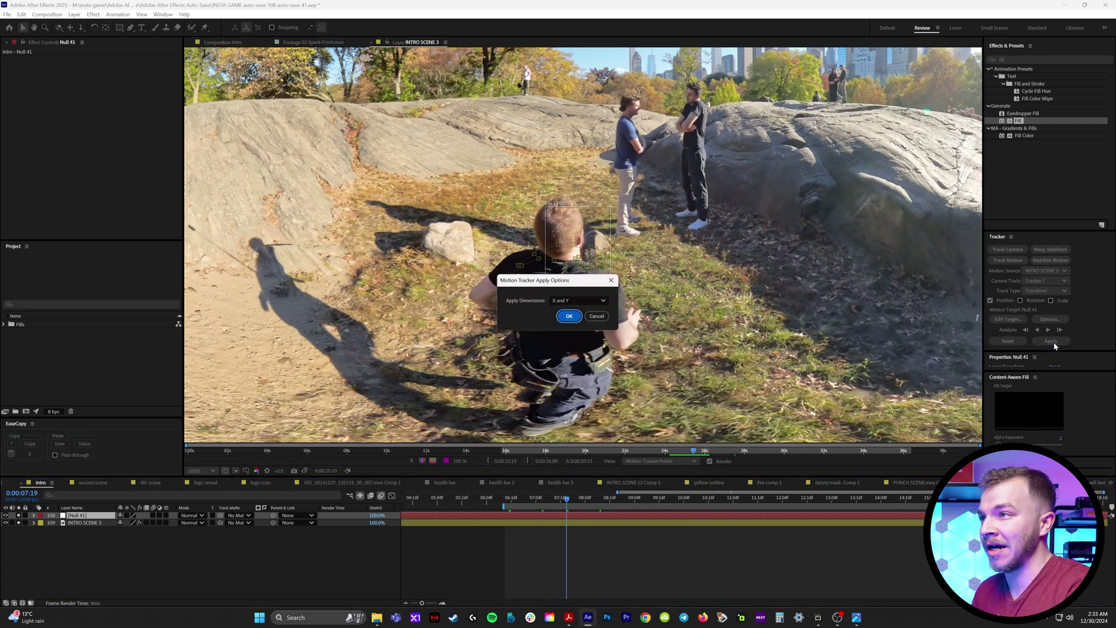
pyautogui.moveTo(526, 499); pyautogui.dragTo(593, 502)
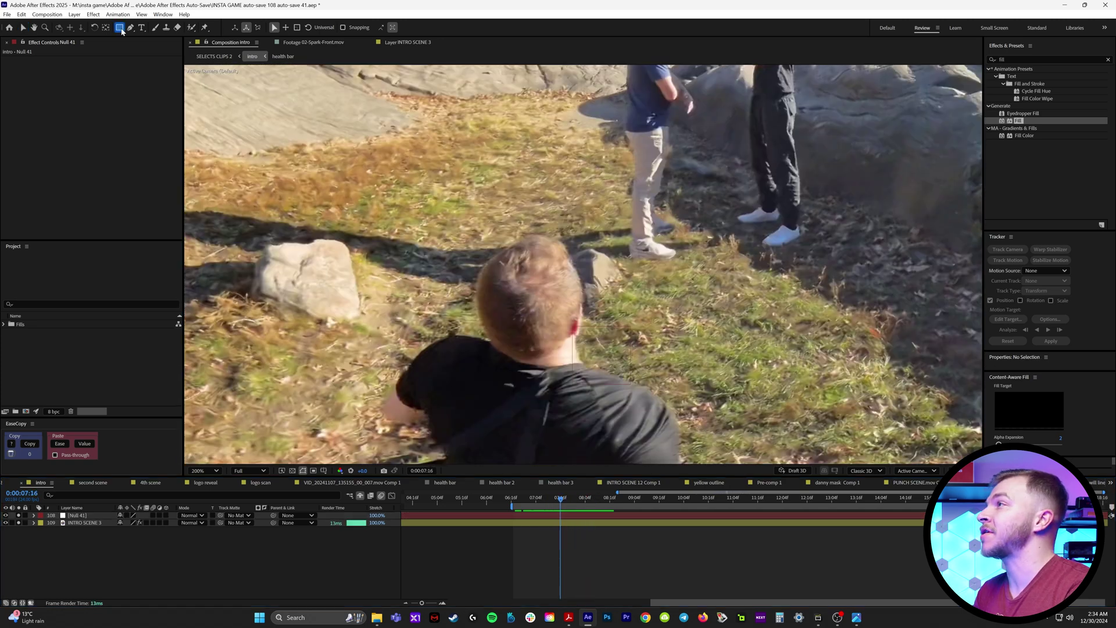
# - Draw a thin rectangle shape about 320 by 32 px above the man's head
pyautogui.click(119, 27)
pyautogui.moveTo(446, 190)
pyautogui.mouseDown()
pyautogui.moveTo(605, 216)
pyautogui.moveTo(632, 207)
pyautogui.mouseUp()
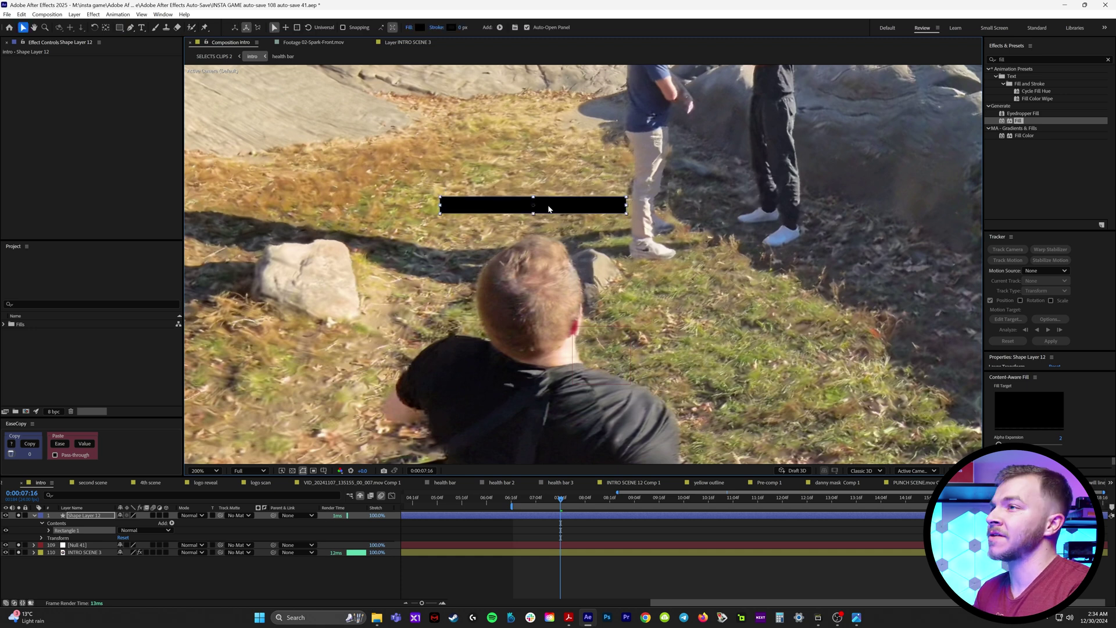
pyautogui.moveTo(549, 206); pyautogui.dragTo(549, 210)
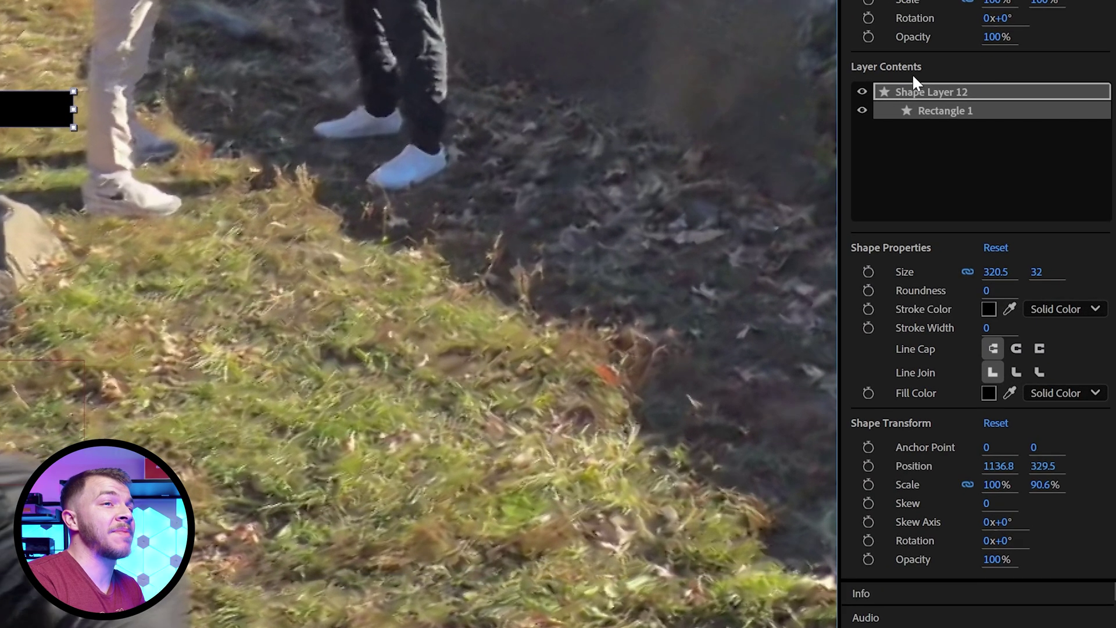
# - Set the rectangle's fill color to pure red, FF0000
pyautogui.click(963, 175)
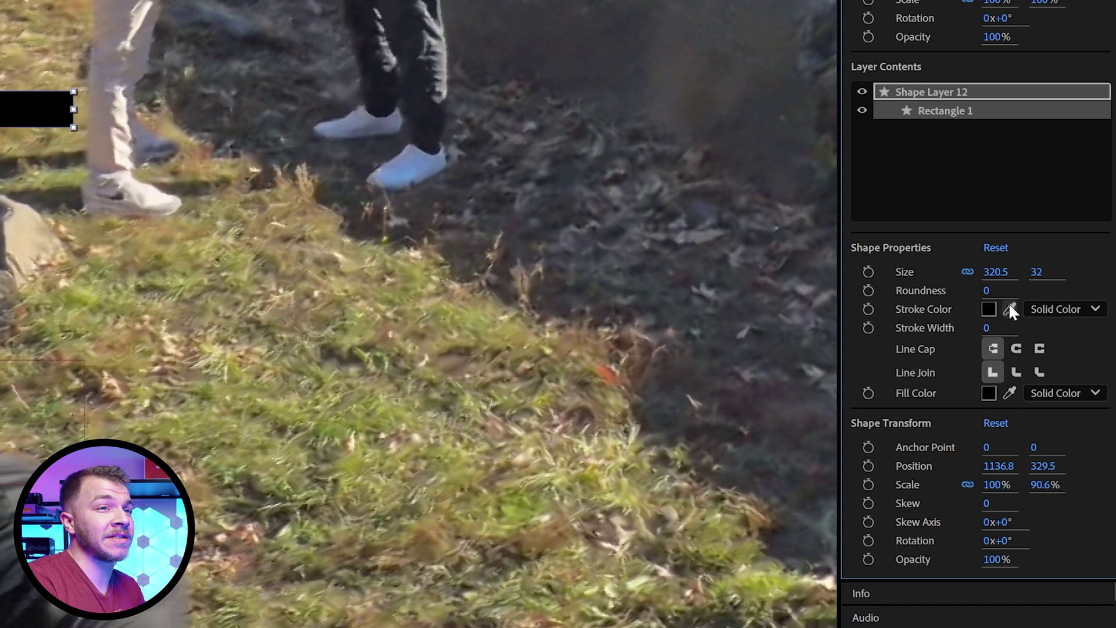
pyautogui.click(988, 393)
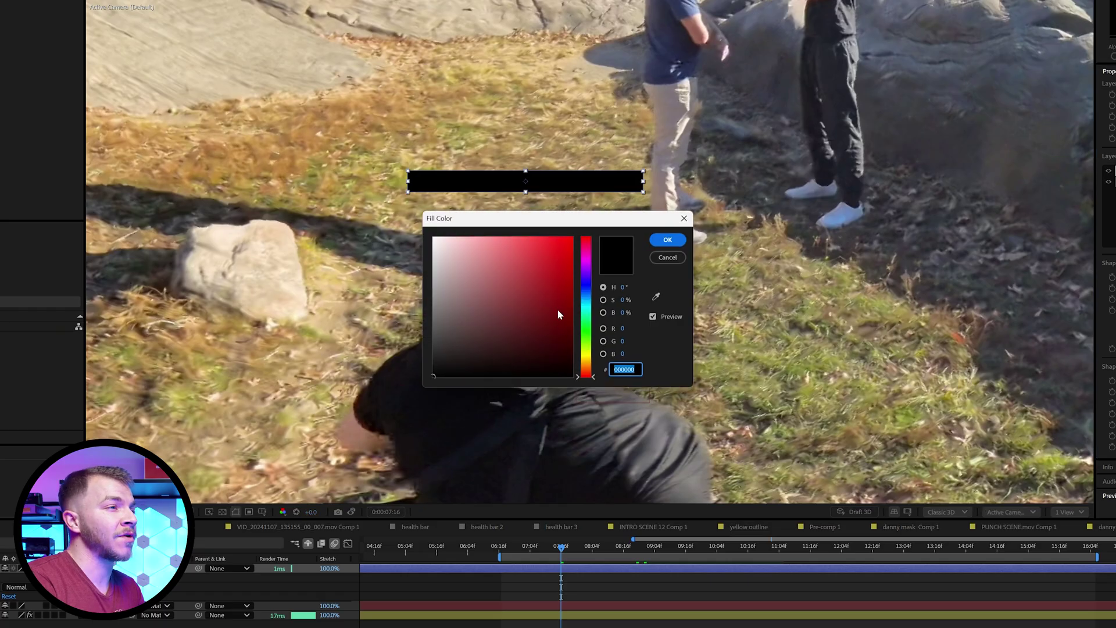
pyautogui.moveTo(557, 309); pyautogui.dragTo(587, 220)
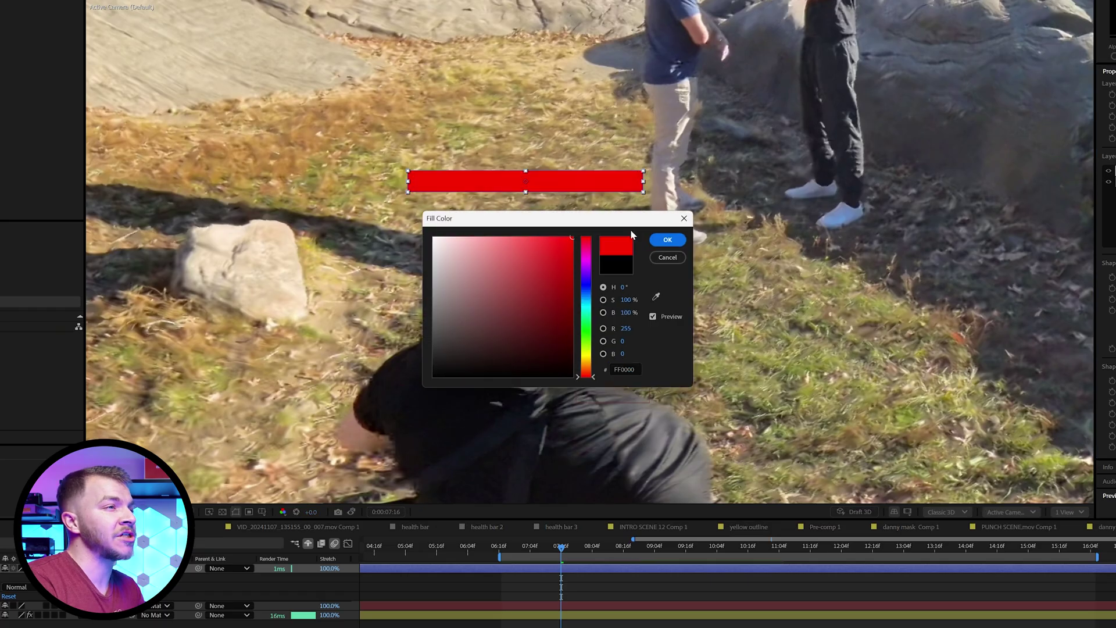
pyautogui.click(668, 239)
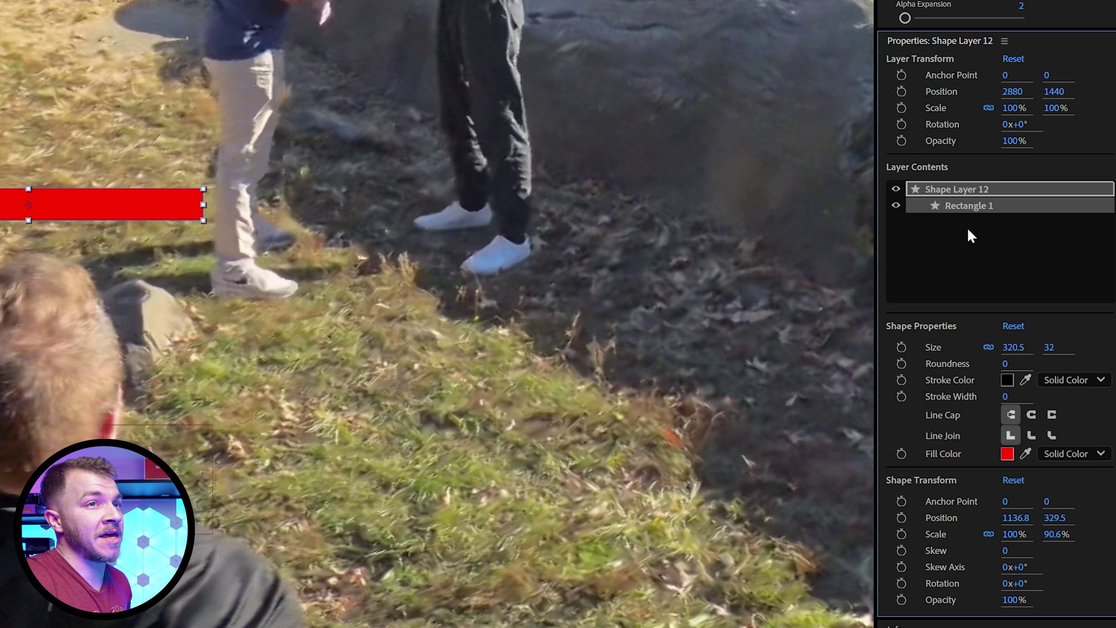
# - Duplicate the red rectangle within the shape layer and set the copy's fill color to bright green, 54FF00
pyautogui.hotkey('ctrl', 'd')
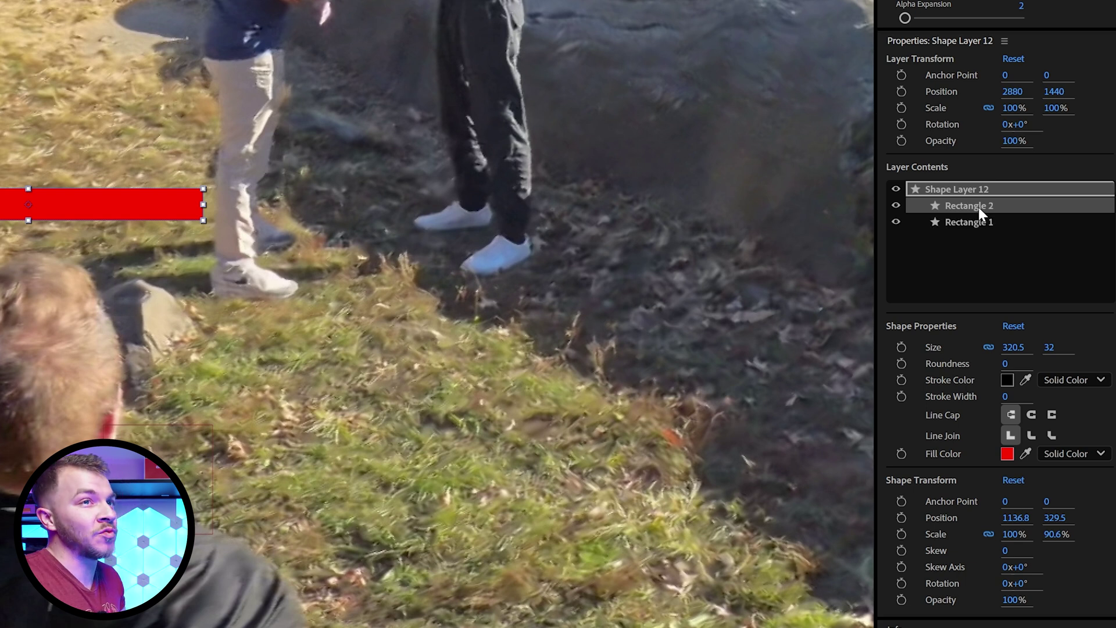
pyautogui.click(1006, 454)
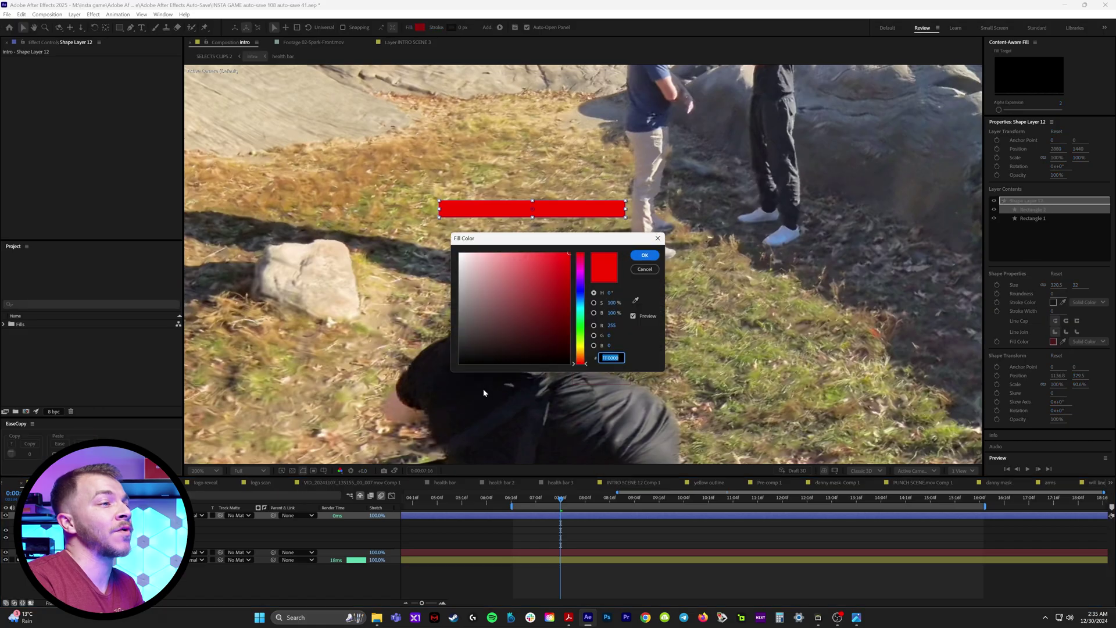
pyautogui.click(580, 333)
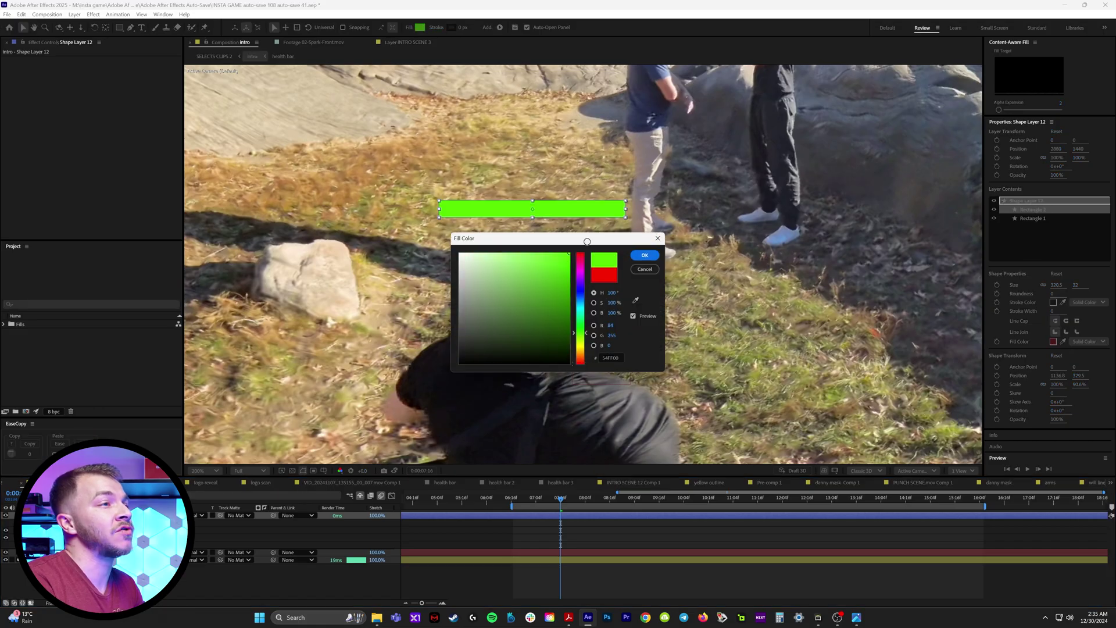
pyautogui.click(639, 254)
pyautogui.click(994, 209)
pyautogui.click(994, 210)
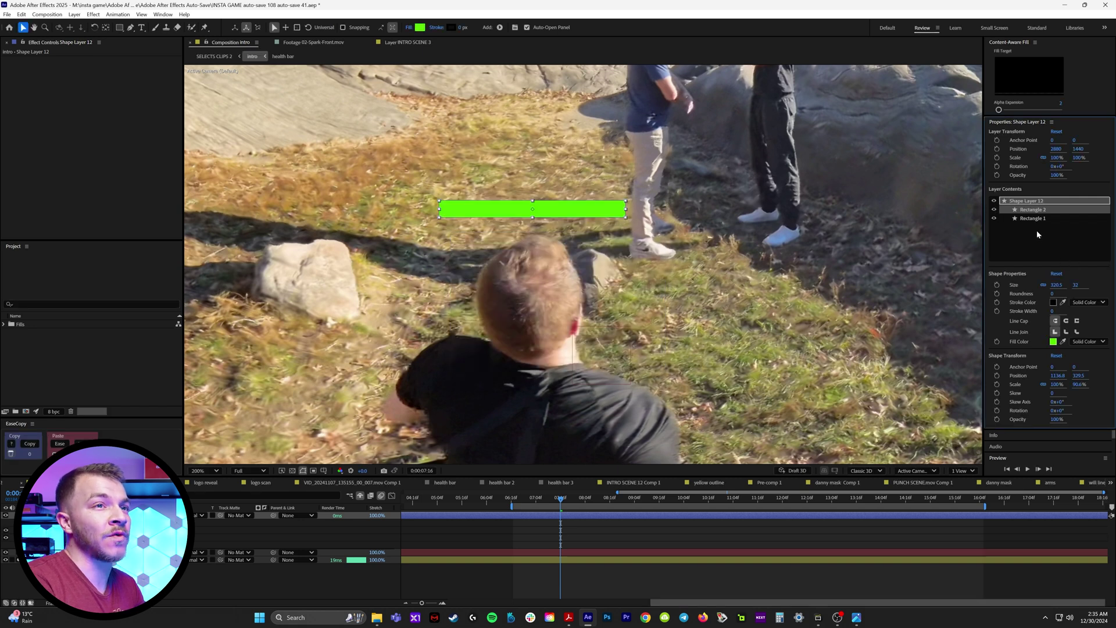
# - Move the green rectangle's anchor point to its left edge and reduce only its horizontal scale to 72%
pyautogui.scroll(1, 567, 213)
pyautogui.moveTo(568, 214); pyautogui.dragTo(685, 303)
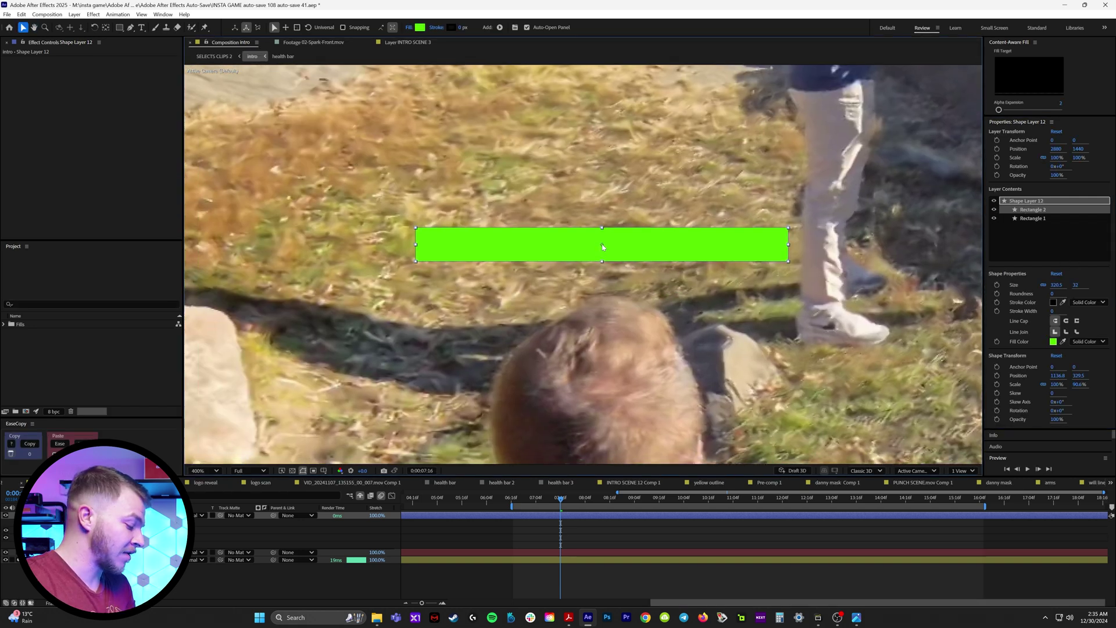
pyautogui.press('y')
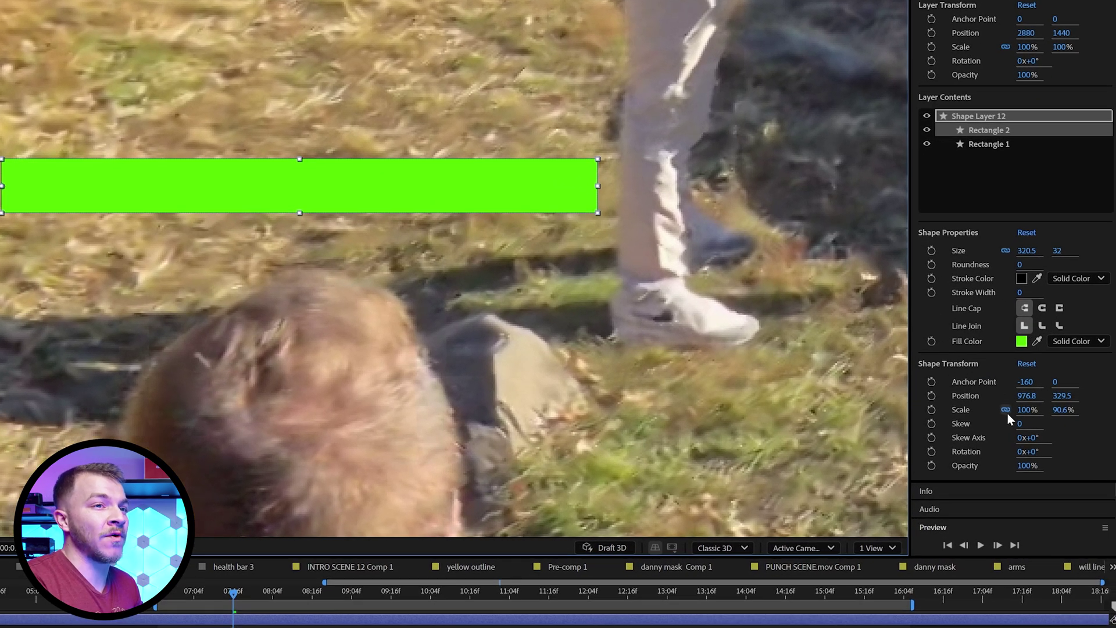
pyautogui.click(1005, 410)
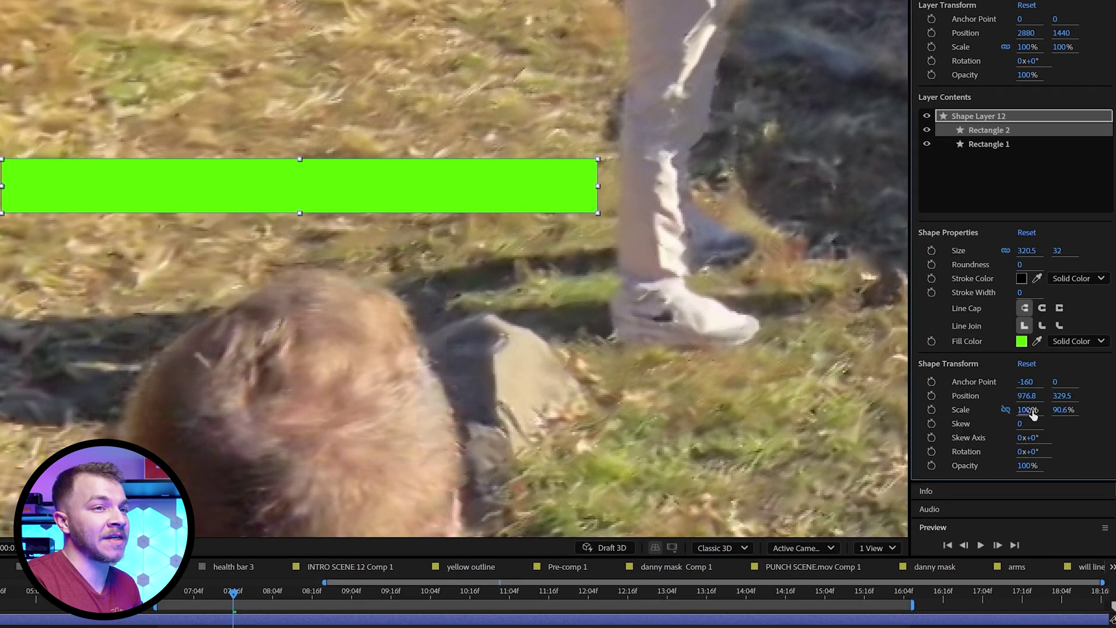
pyautogui.moveTo(1028, 410)
pyautogui.mouseDown()
pyautogui.moveTo(986, 409)
pyautogui.moveTo(1012, 410)
pyautogui.moveTo(998, 398)
pyautogui.moveTo(1042, 377)
pyautogui.mouseUp()
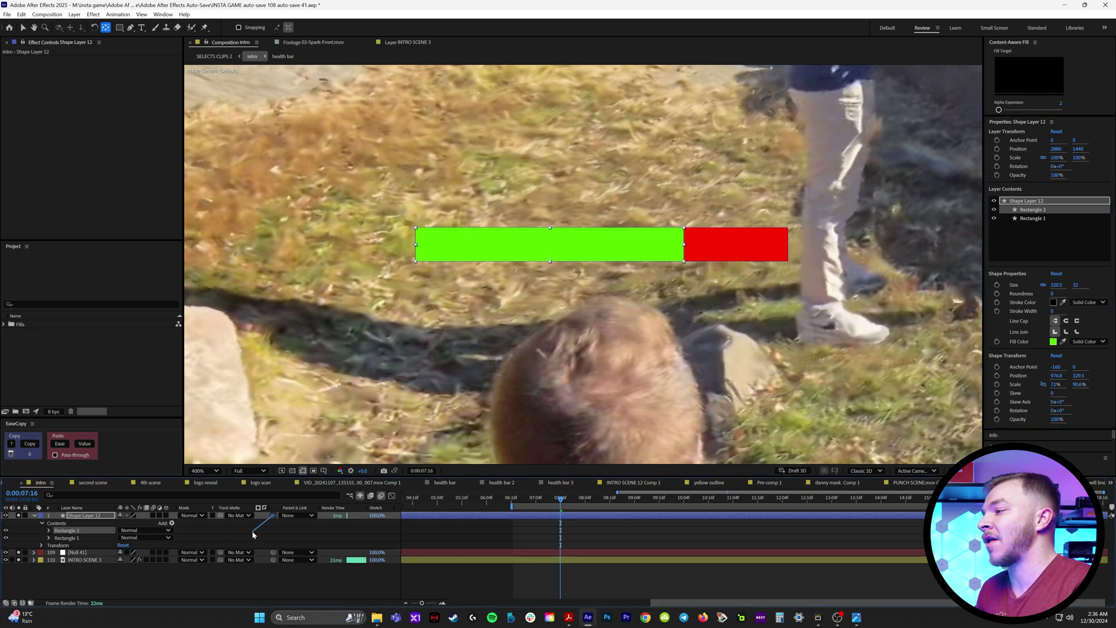
# - Parent the health bar shape layer to the tracked null and preview the bar following the man's head
pyautogui.moveTo(273, 515); pyautogui.dragTo(264, 535)
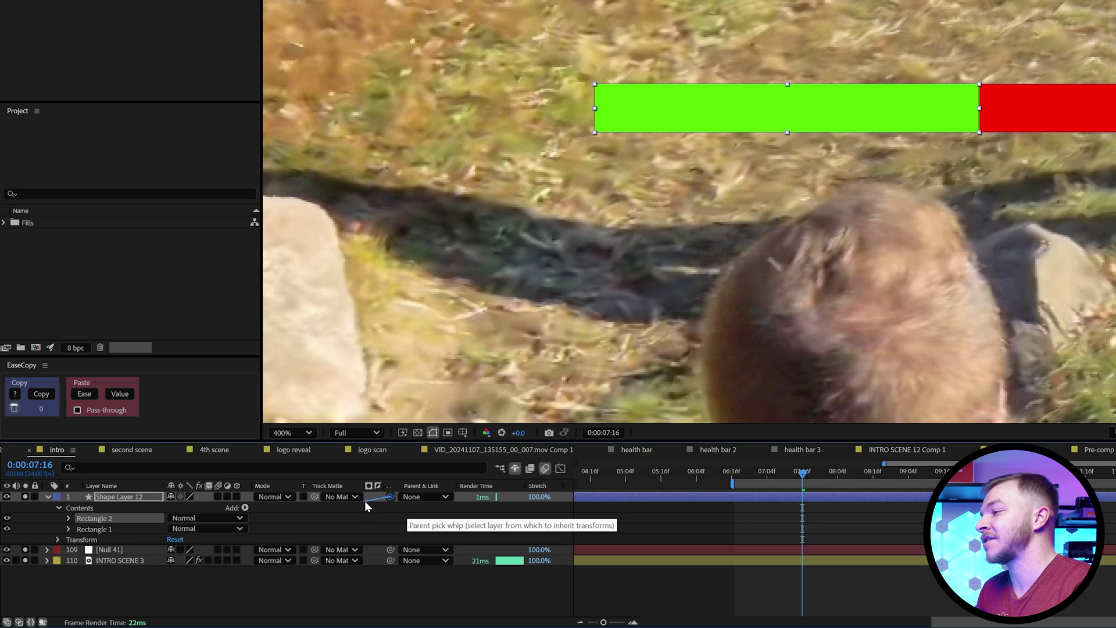
pyautogui.moveTo(365, 503); pyautogui.dragTo(124, 546)
pyautogui.press('space')
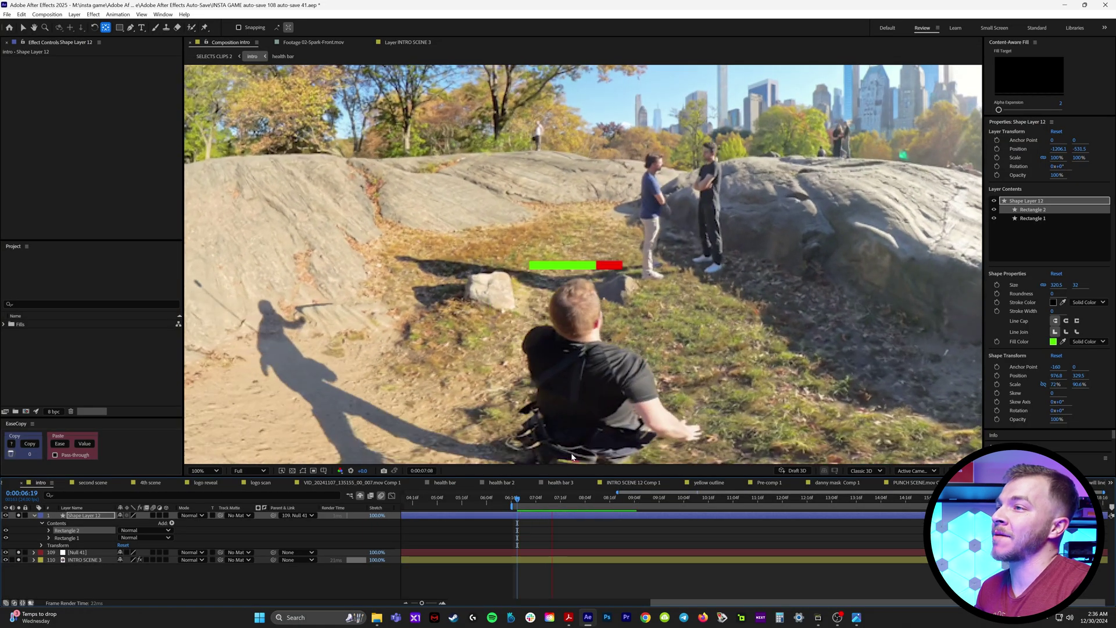
pyautogui.scroll(-2, 572, 458)
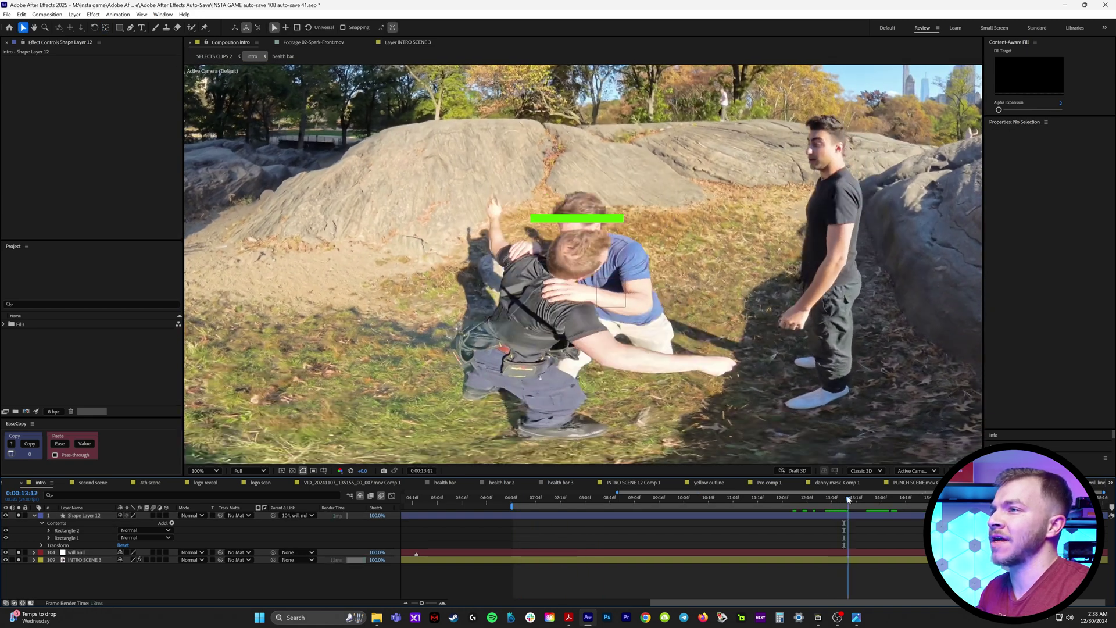
# - Keyframe the green bar's scale at 0:00:13:13 and shrink its width at 0:00:14:08 to expose the red bar
pyautogui.moveTo(848, 499); pyautogui.dragTo(849, 527)
pyautogui.click(847, 521)
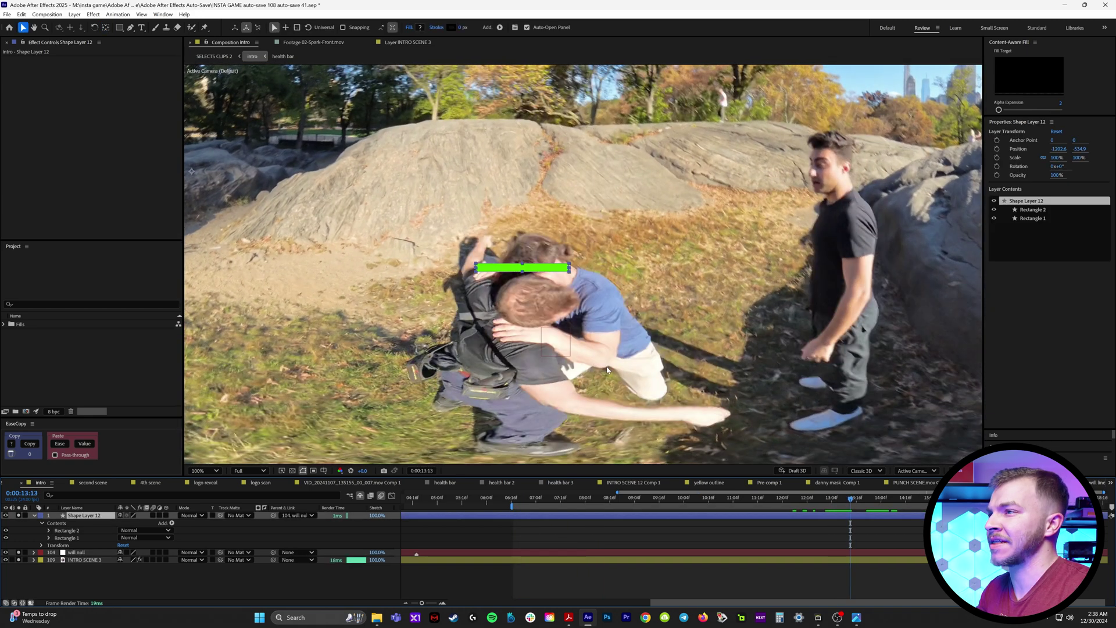
pyautogui.scroll(2, 421, 368)
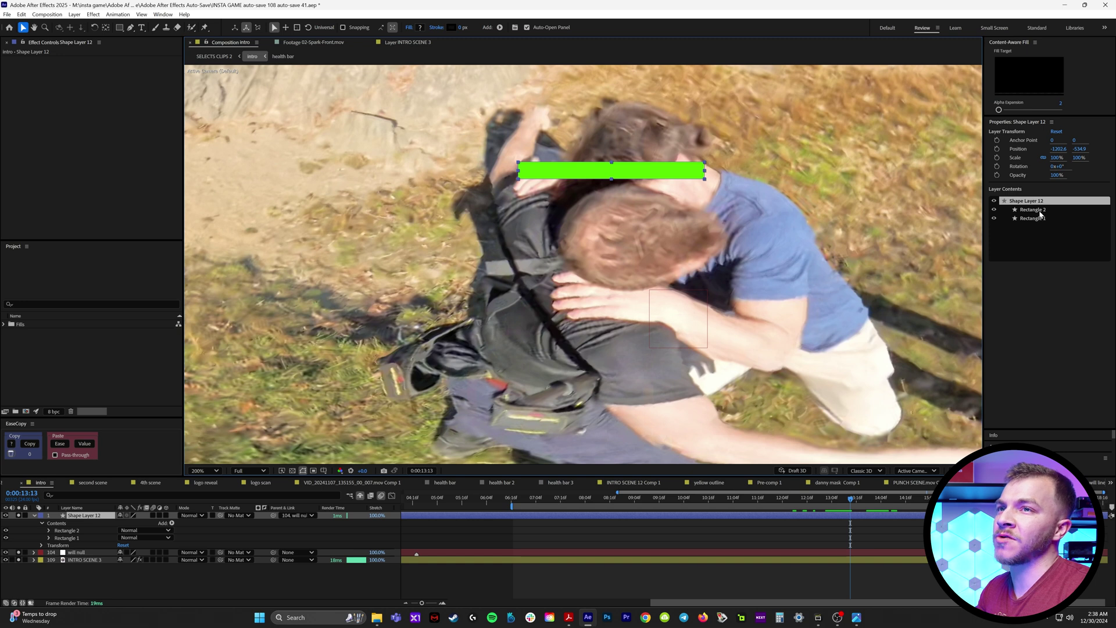
pyautogui.click(1033, 210)
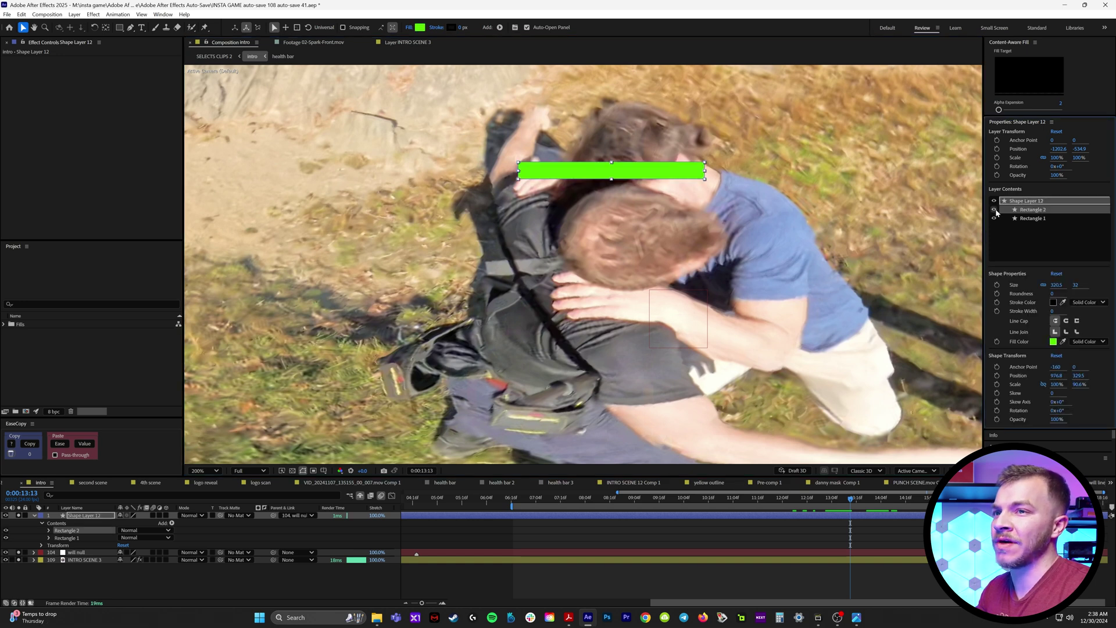
pyautogui.click(998, 385)
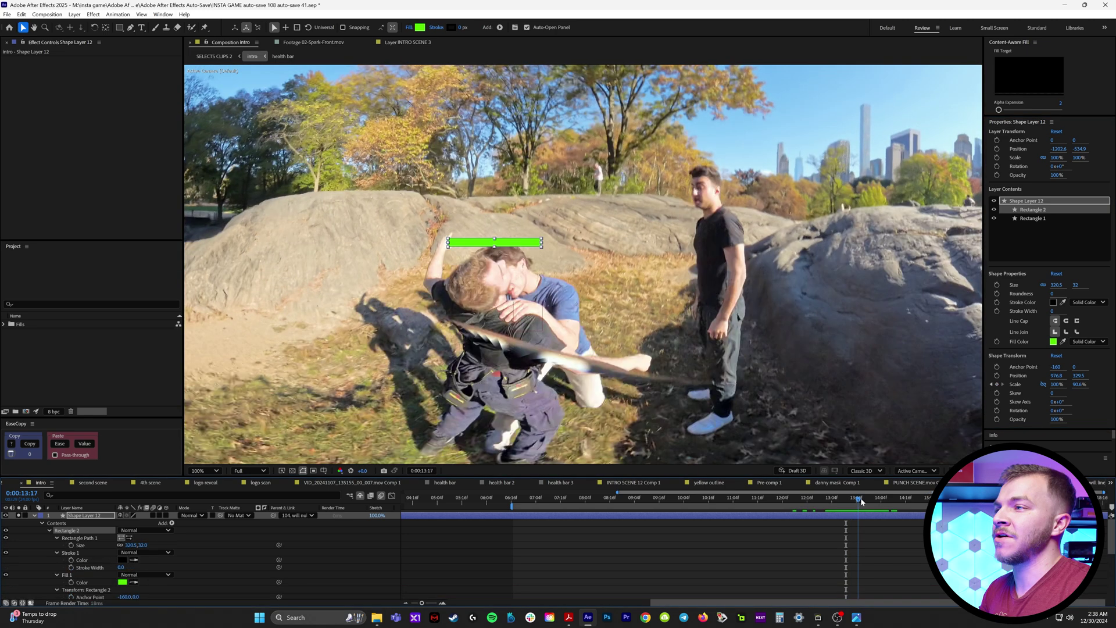
pyautogui.moveTo(861, 502); pyautogui.dragTo(890, 500)
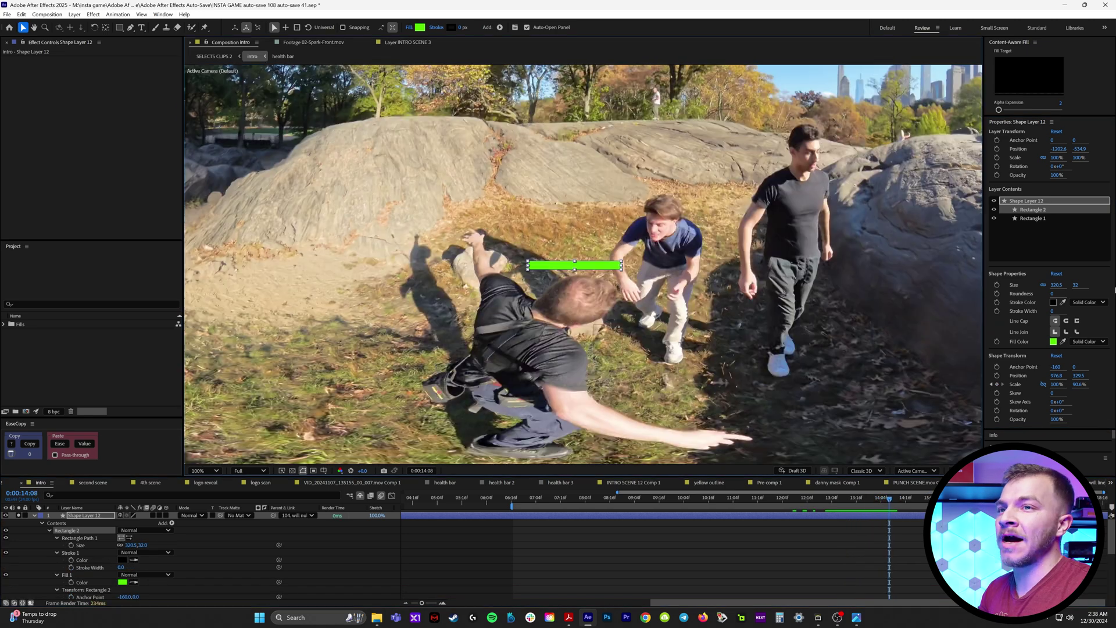
pyautogui.moveTo(1055, 387); pyautogui.dragTo(1028, 384)
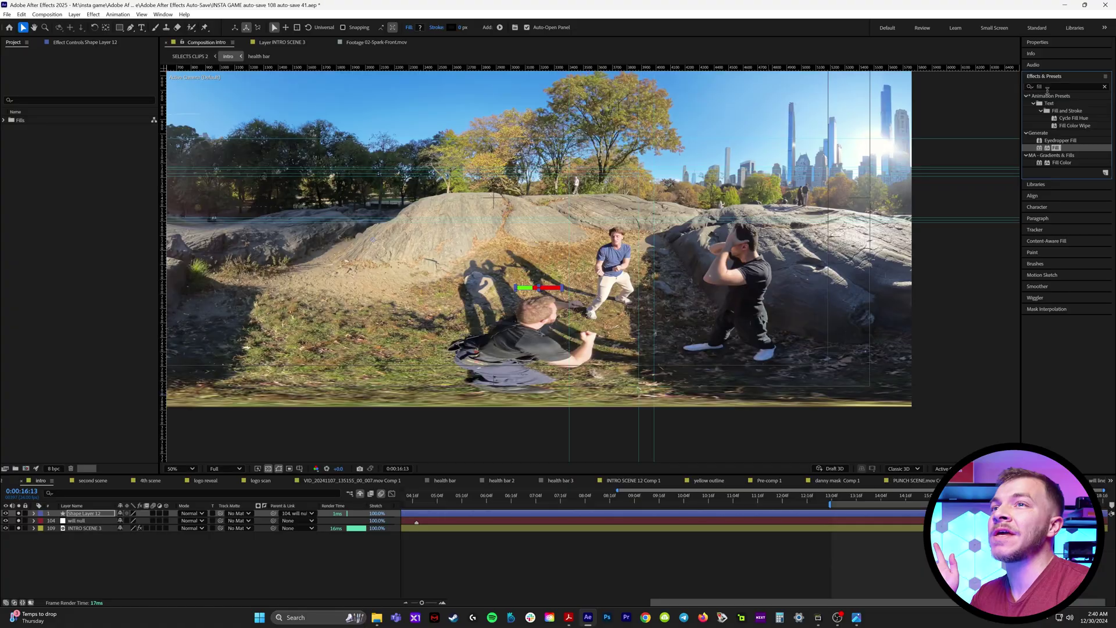
# - Find the Deep Glow effect and apply it to the health bar shape layer
pyautogui.moveTo(1047, 88); pyautogui.dragTo(993, 81)
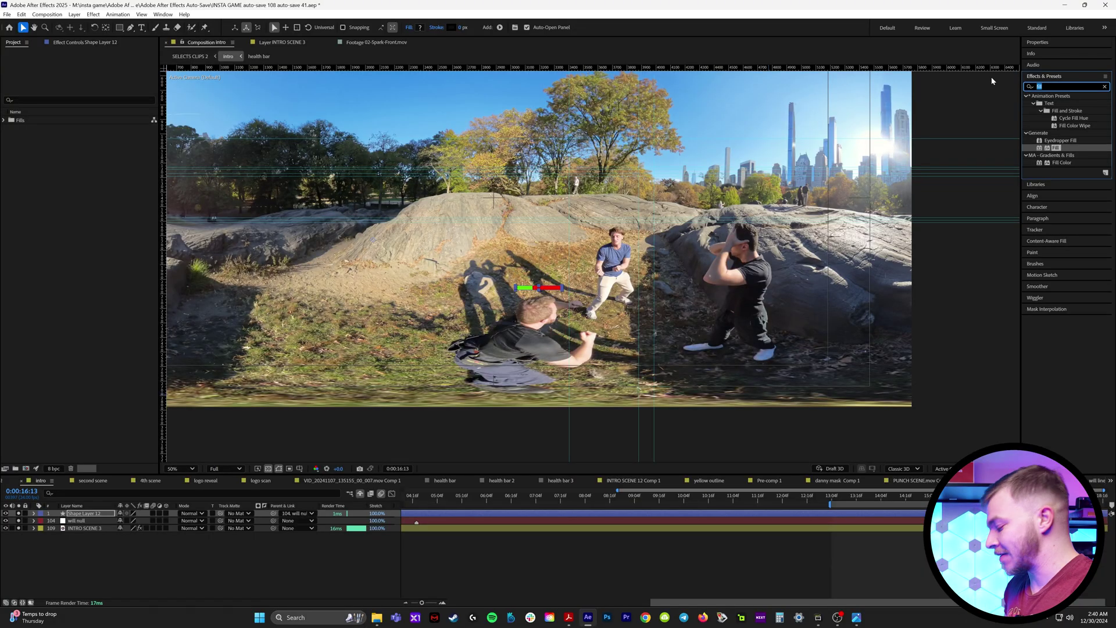
pyautogui.write('deep')
pyautogui.rightClick(992, 81)
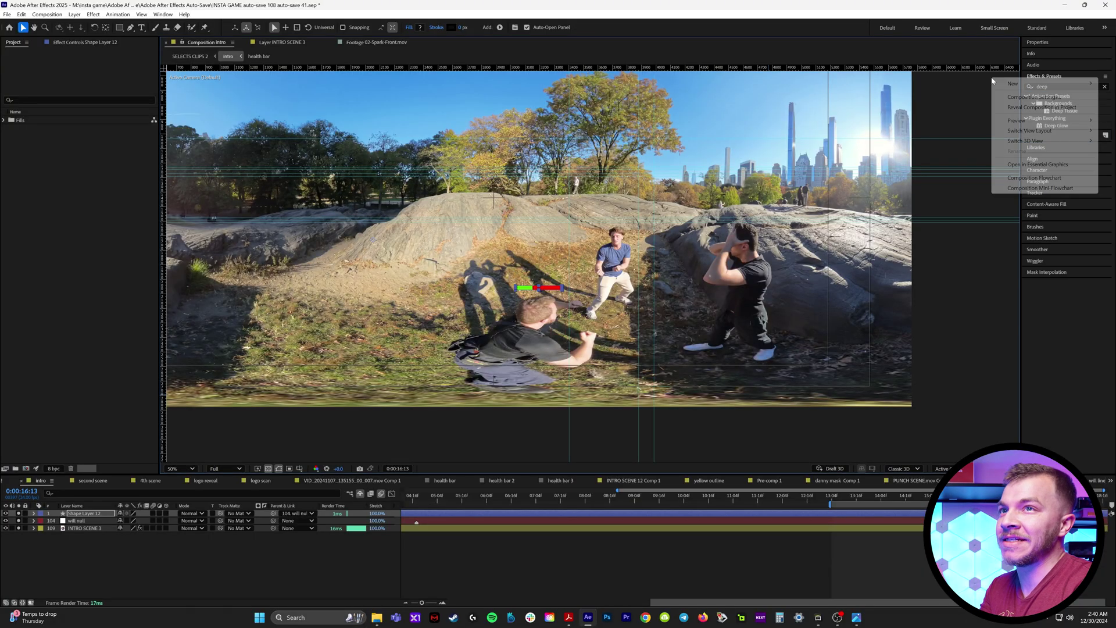
pyautogui.click(1056, 306)
pyautogui.doubleClick(1056, 125)
# - Reduce the health bar's Deep Glow to radius 52 and exposure 0.21, and check the subtle glow
pyautogui.scroll(1, 558, 310)
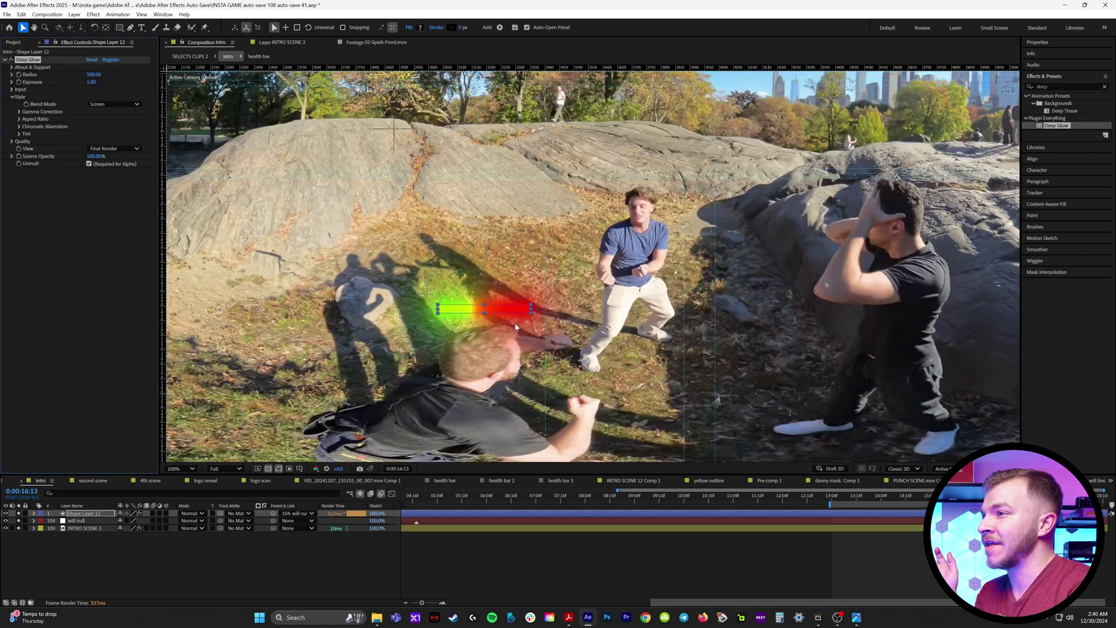
pyautogui.scroll(1, 516, 327)
pyautogui.moveTo(516, 327); pyautogui.dragTo(666, 212)
pyautogui.moveTo(97, 75); pyautogui.dragTo(15, 184)
pyautogui.moveTo(91, 82); pyautogui.dragTo(50, 86)
pyautogui.press('F2')
pyautogui.moveTo(993, 496); pyautogui.dragTo(1003, 496)
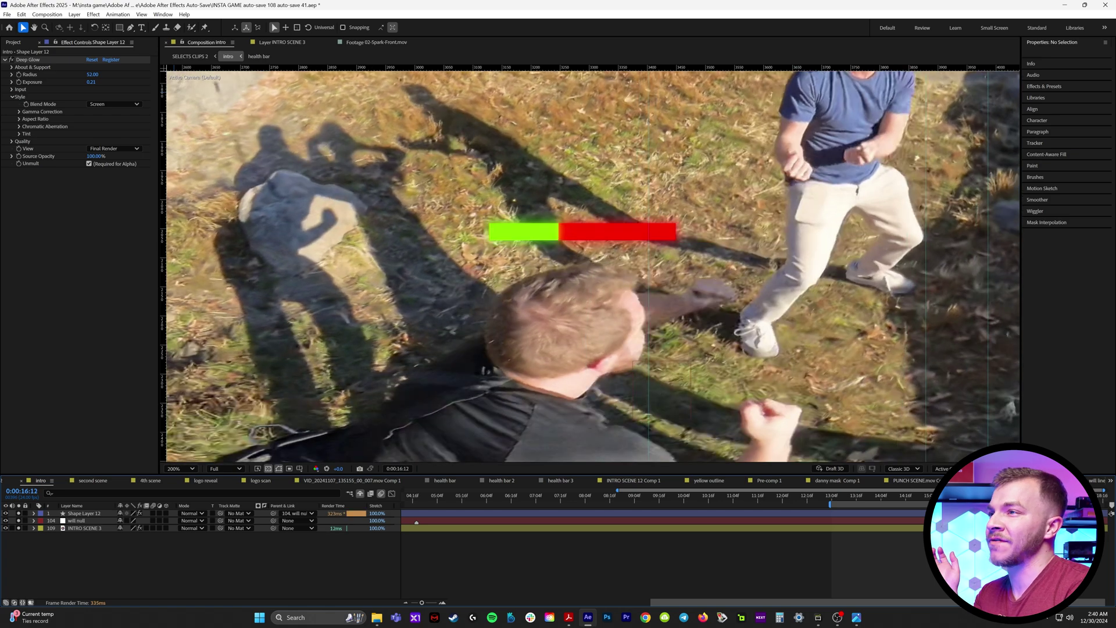
pyautogui.scroll(-1, 590, 263)
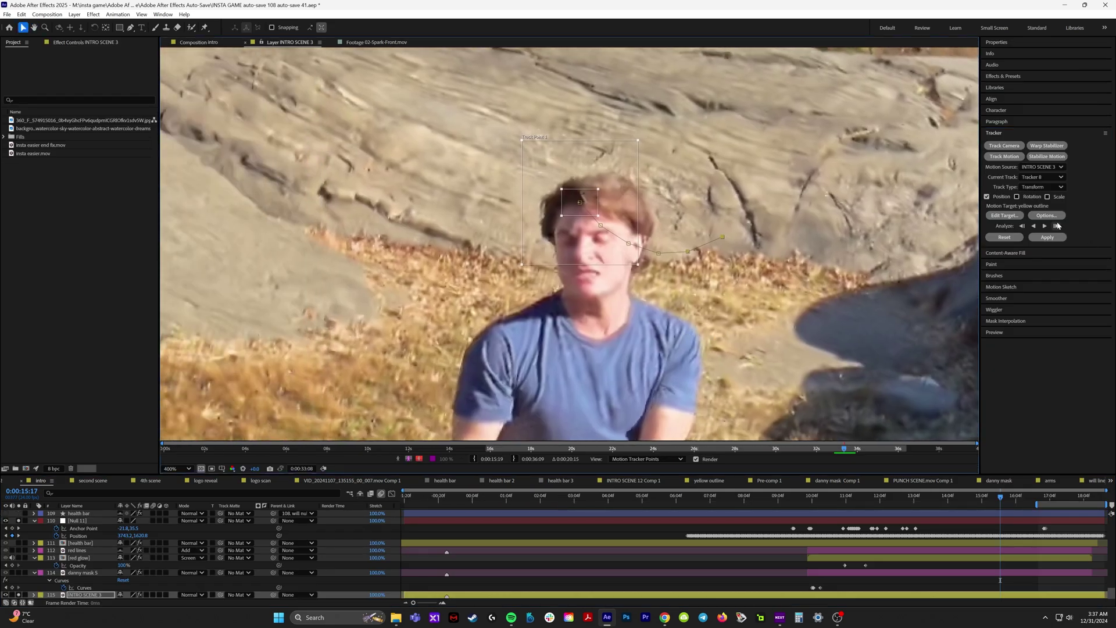
# - Analyze the motion track forward on the head of the man in the blue shirt
pyautogui.click(1057, 226)
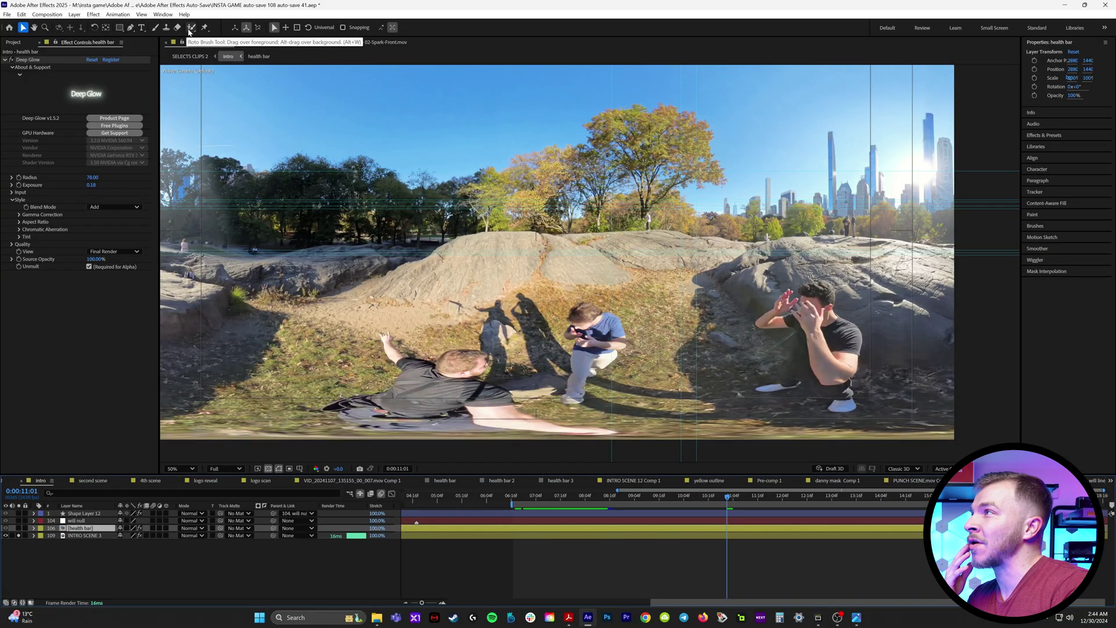
# - Duplicate the INTRO SCENE 3 layer and paint Roto Brush foreground strokes over the man in the blue shirt
pyautogui.click(190, 29)
pyautogui.click(81, 536)
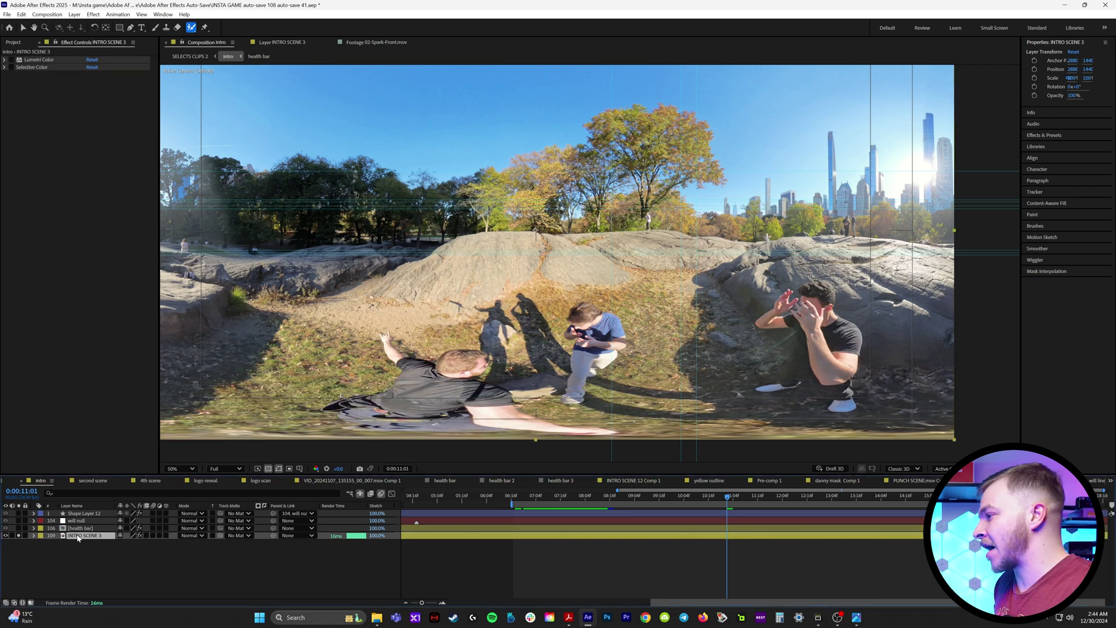
pyautogui.hotkey('ctrl', 'd')
pyautogui.doubleClick(628, 350)
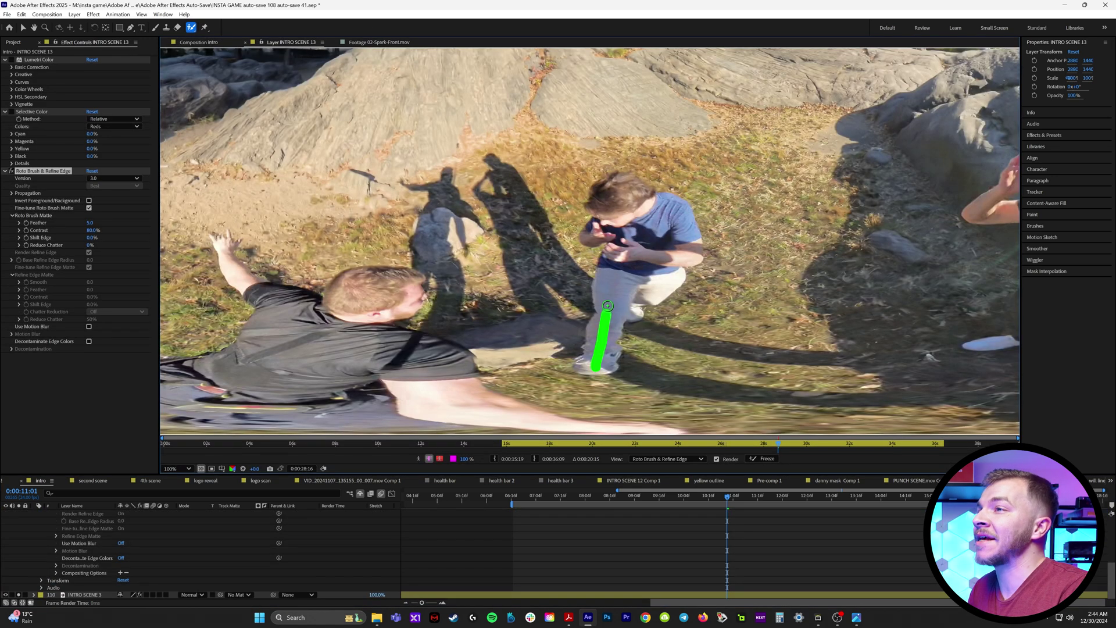
pyautogui.moveTo(617, 209); pyautogui.dragTo(616, 212)
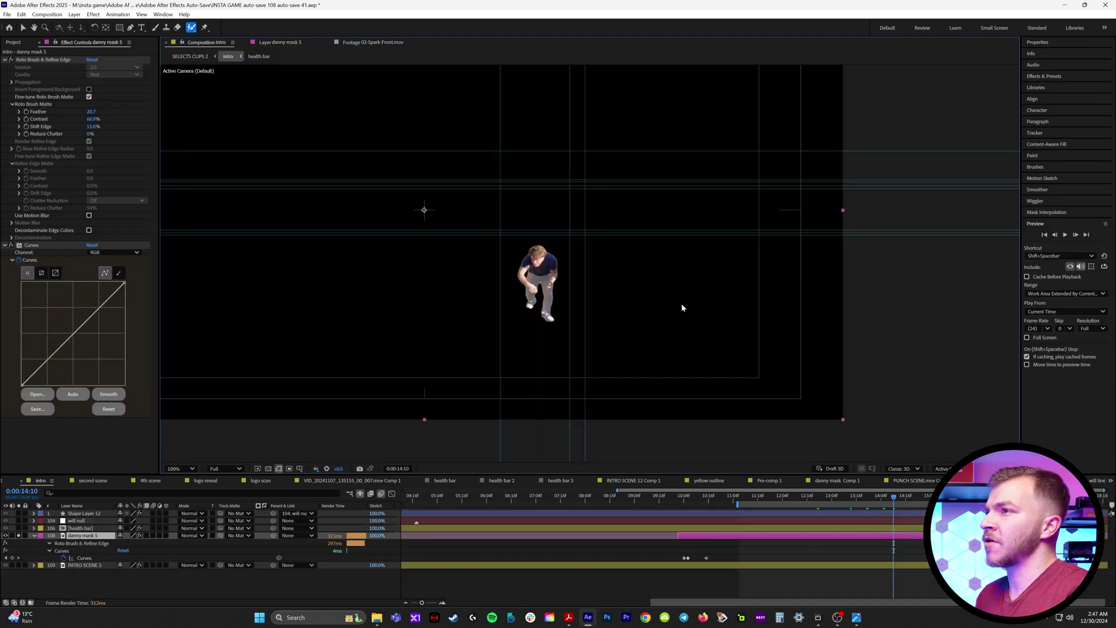
# - Apply the Stylize Find Edges effect to the rotoscoped man's mask layer and invert it
pyautogui.scroll(1, 682, 307)
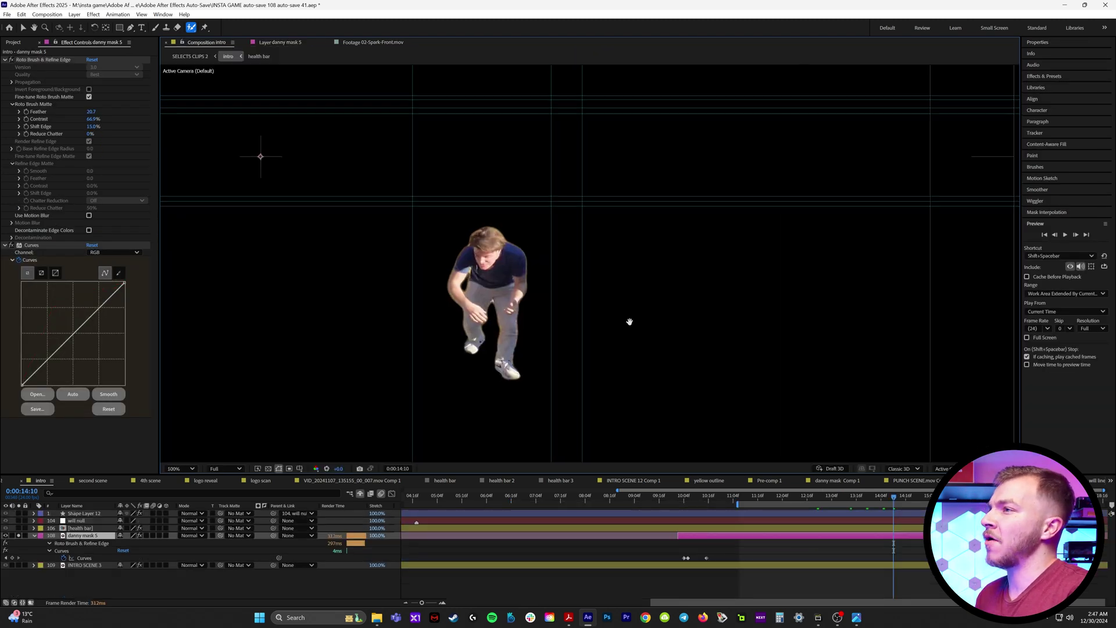
pyautogui.moveTo(627, 328); pyautogui.dragTo(673, 299)
pyautogui.click(1044, 76)
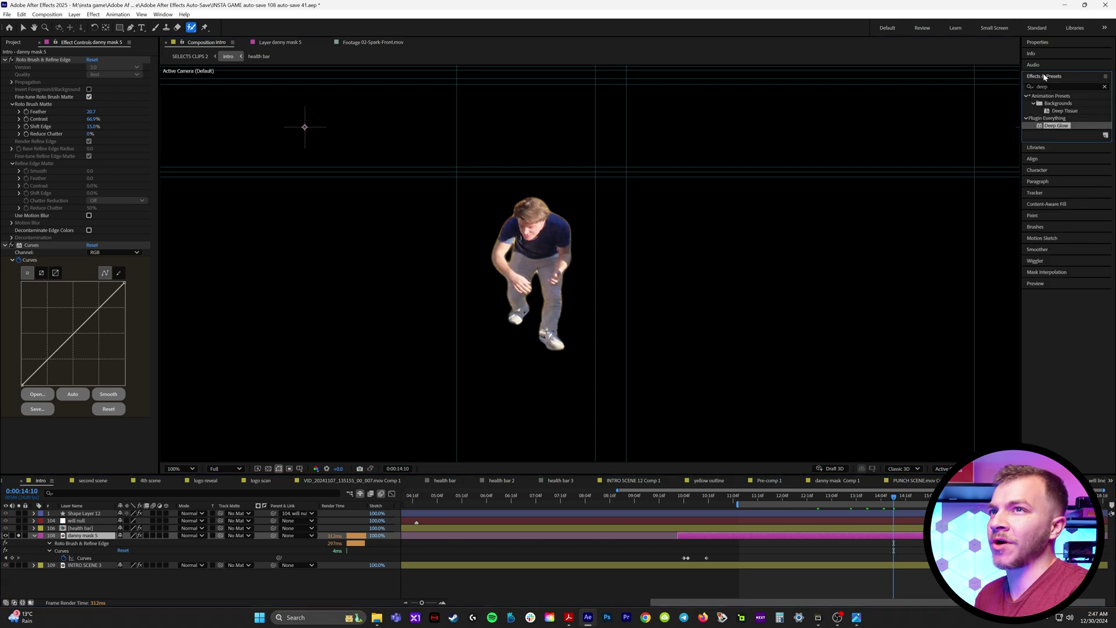
pyautogui.write('find')
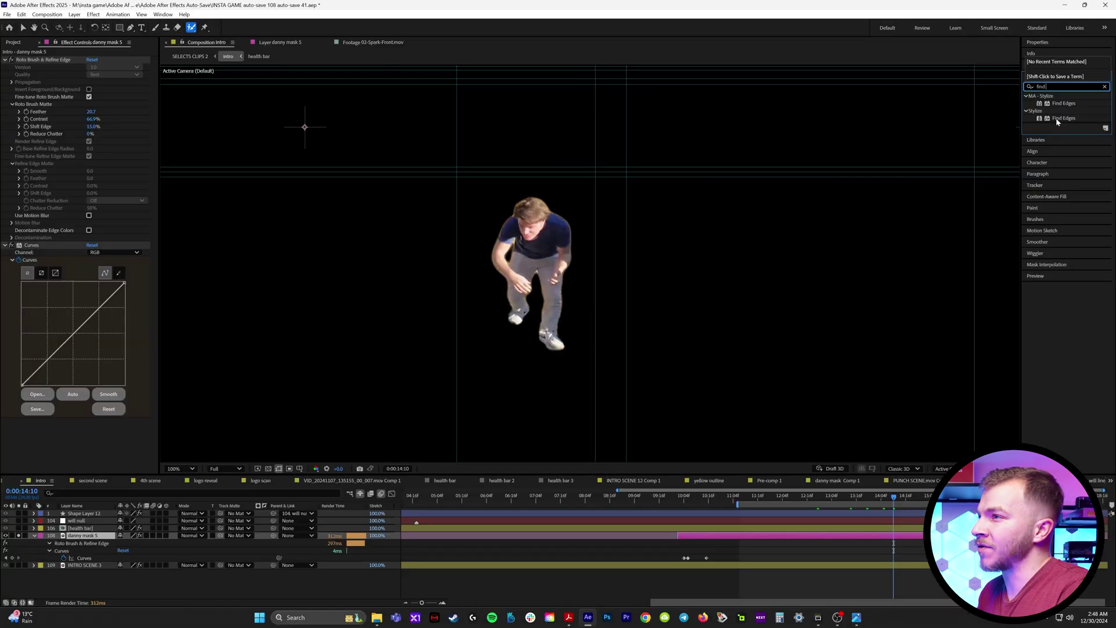
pyautogui.doubleClick(944, 327)
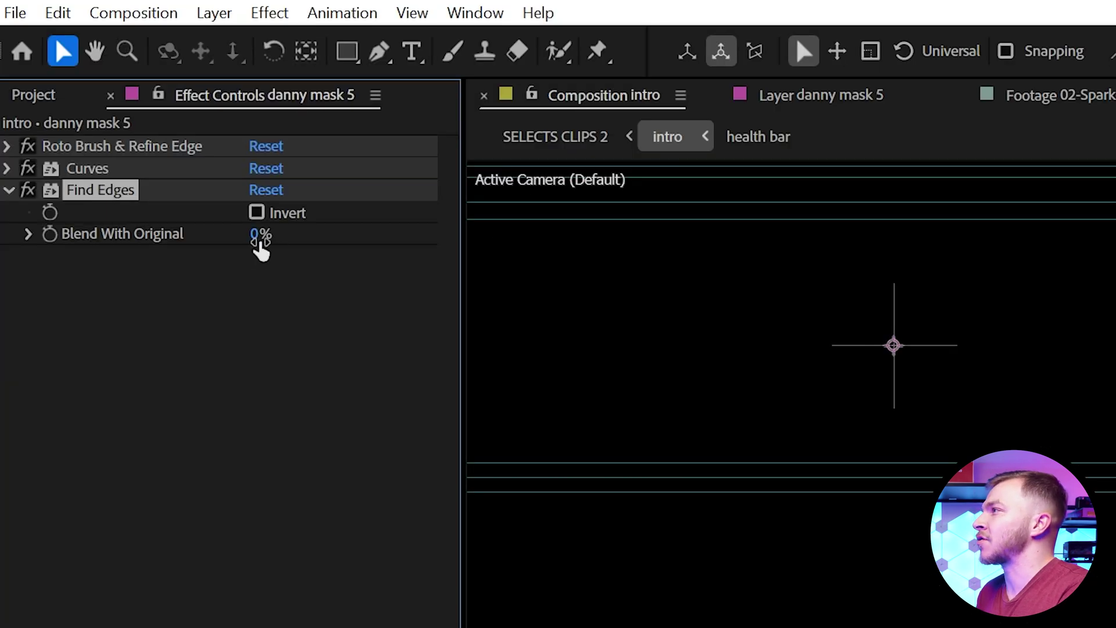
pyautogui.click(256, 212)
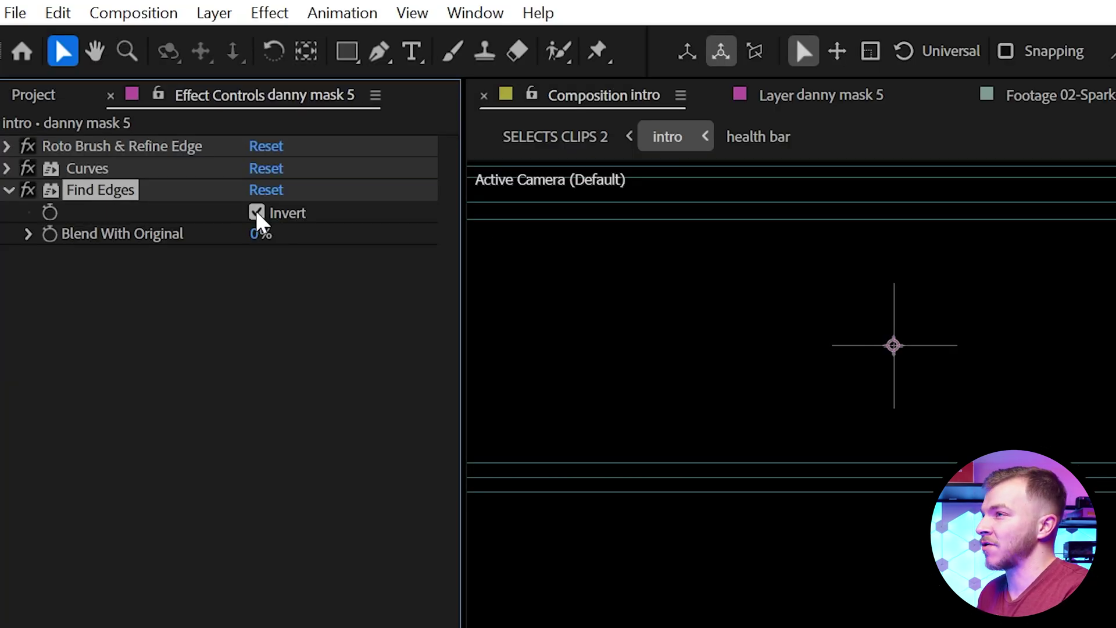
pyautogui.click(33, 535)
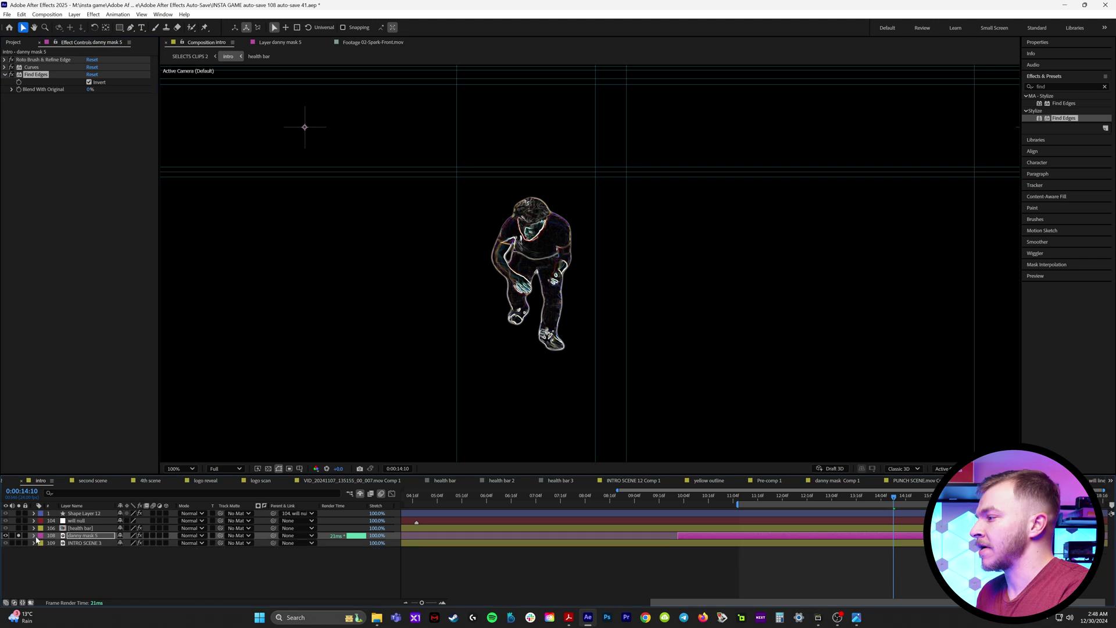
# - Pre-compose the outlined mask layer as "red glow", moving all attributes into the new composition
pyautogui.rightClick(88, 540)
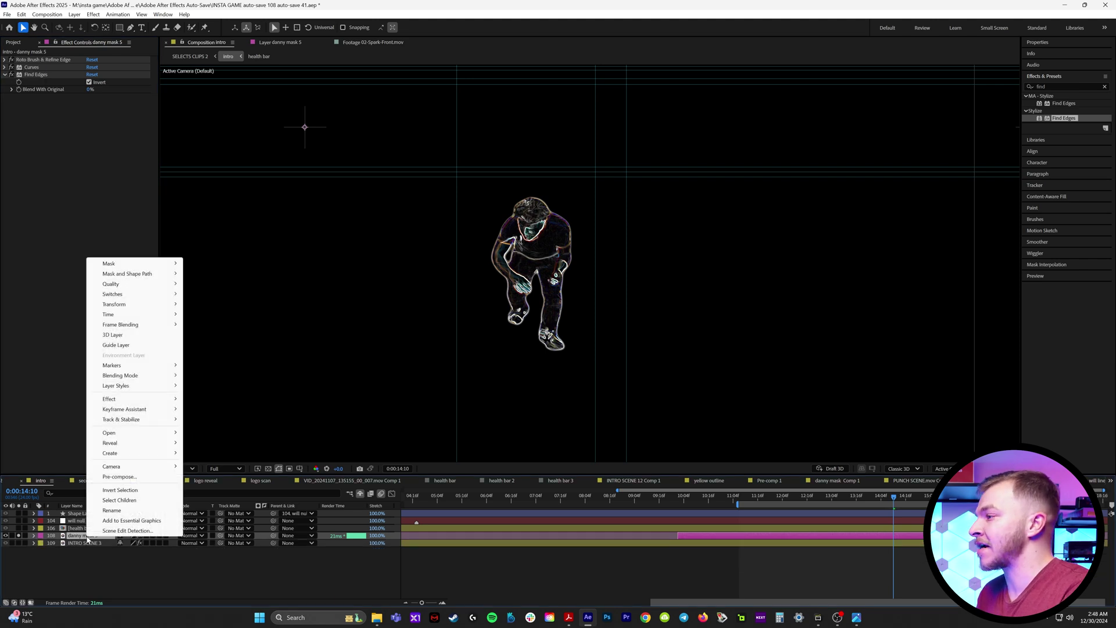
pyautogui.click(135, 478)
pyautogui.click(533, 311)
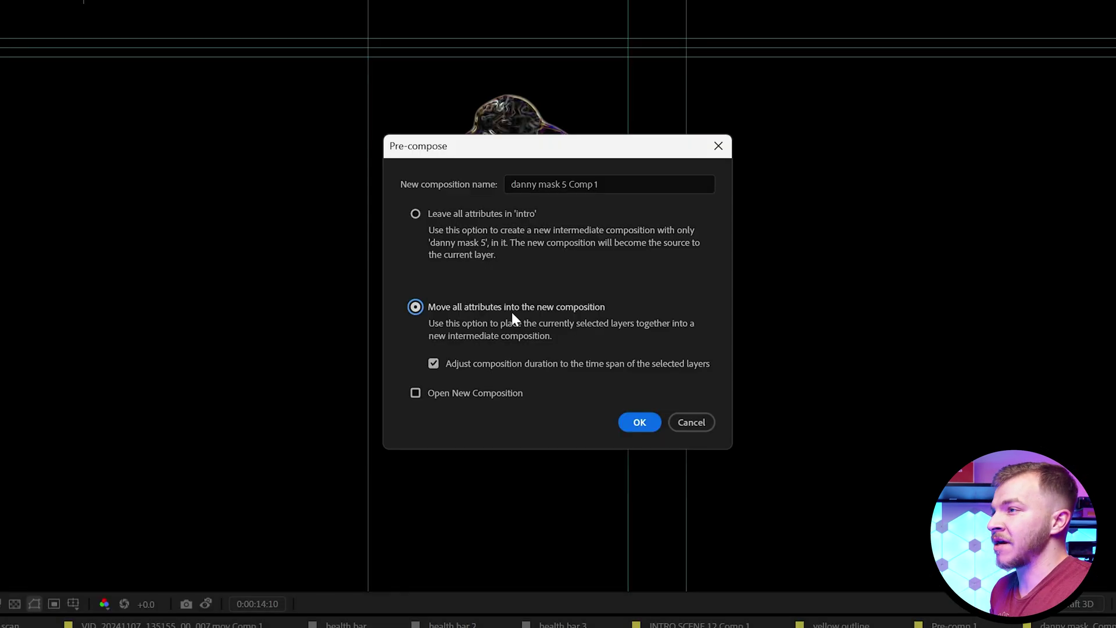
pyautogui.click(549, 184)
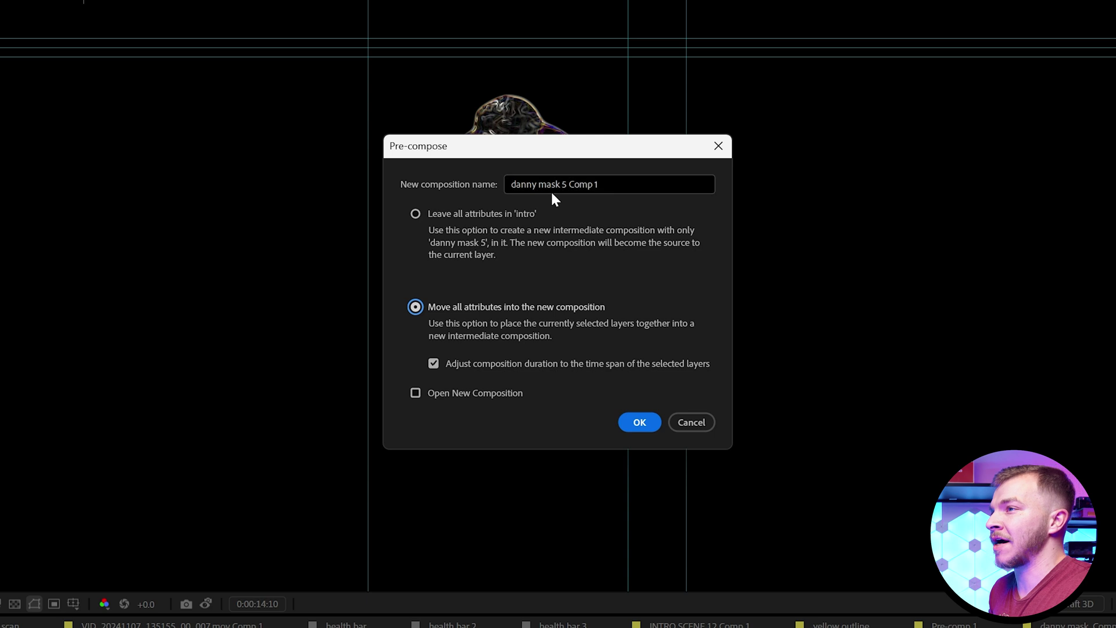
pyautogui.write('red glow')
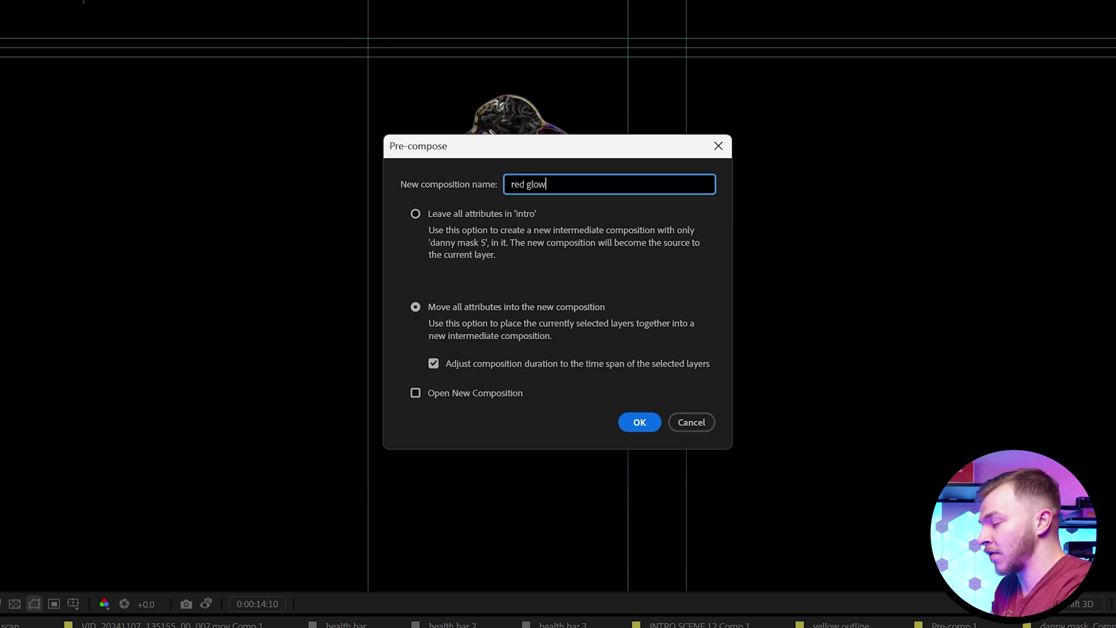
pyautogui.press('Return')
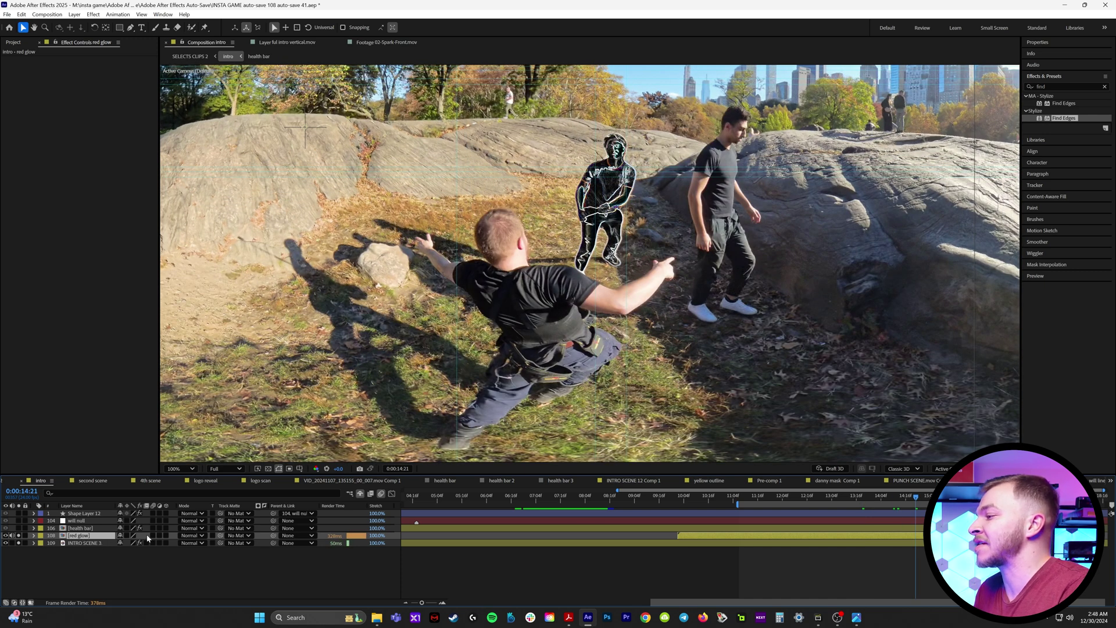
# - Set the red glow layer's blending mode to Add and apply the Tint effect to it
pyautogui.click(192, 535)
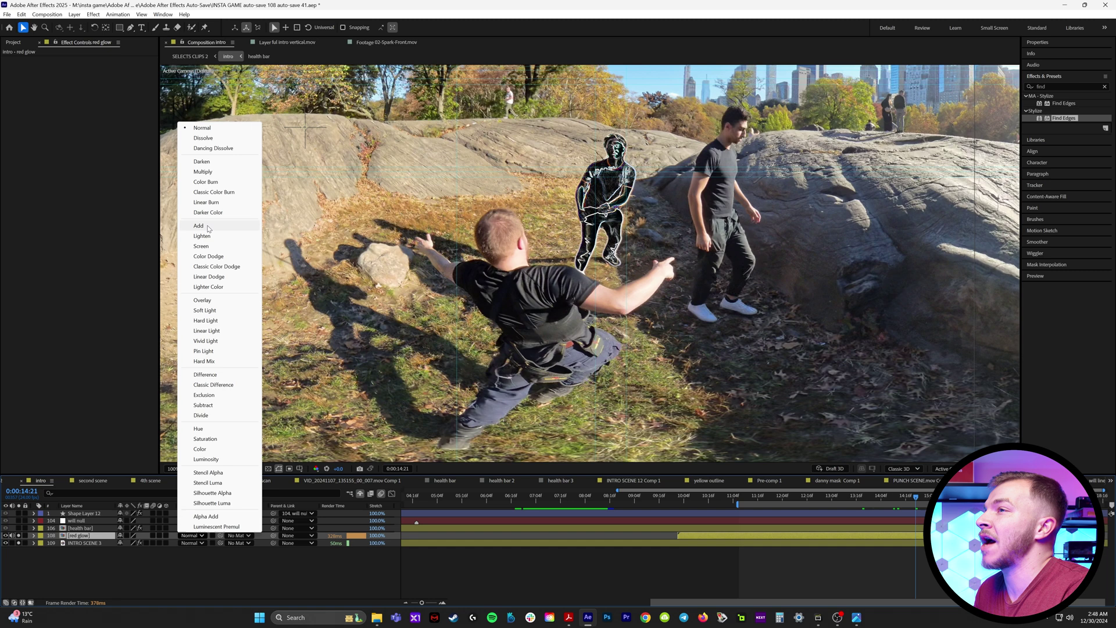
pyautogui.click(207, 226)
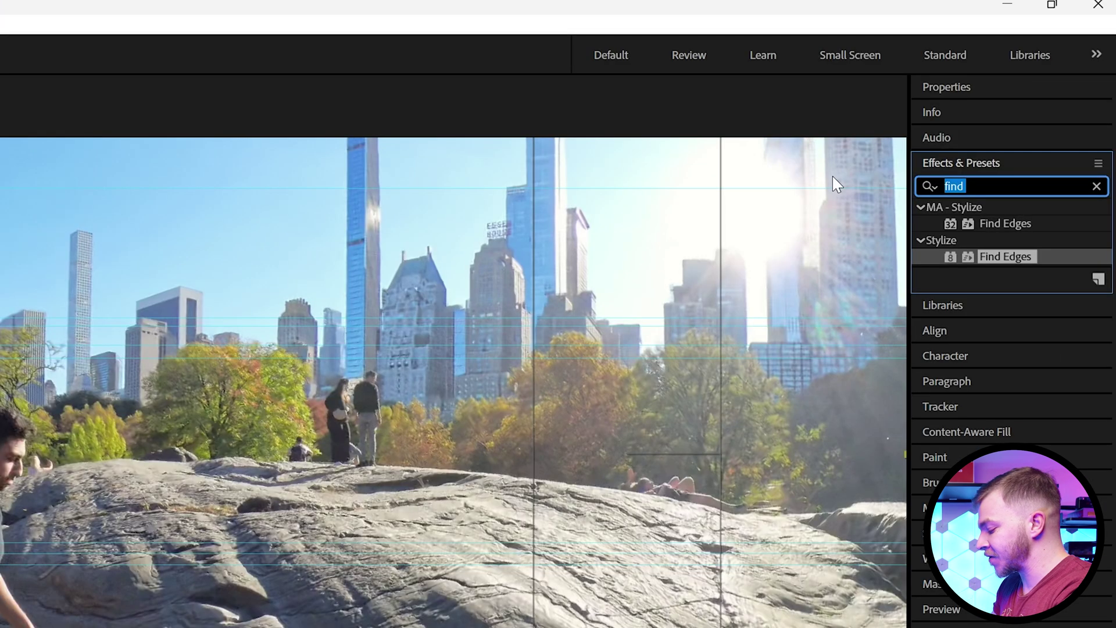
pyautogui.write('tint')
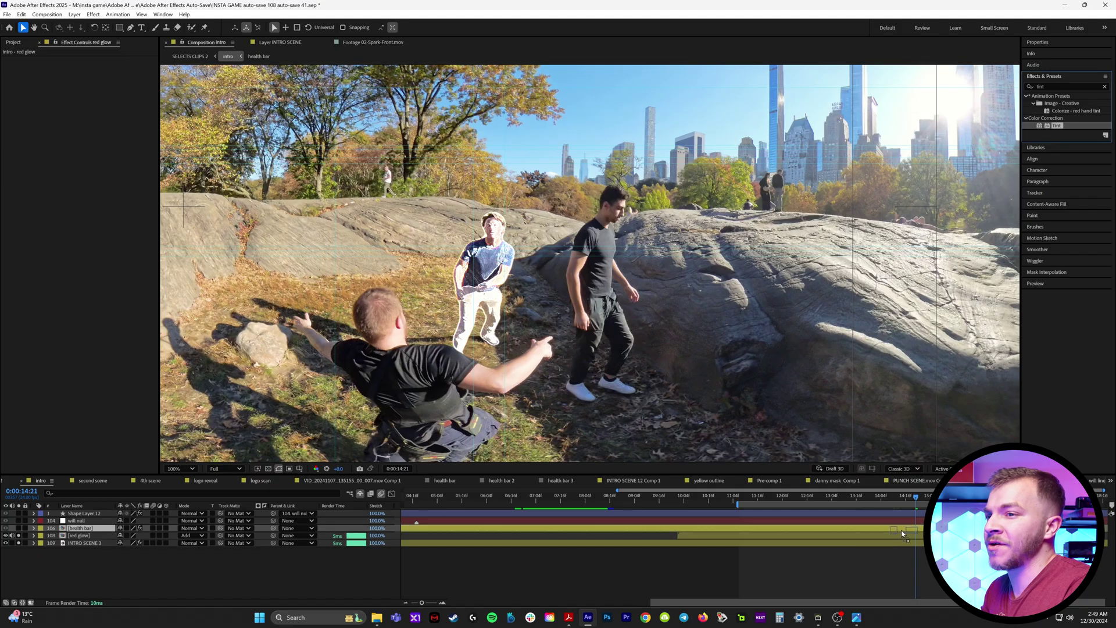
pyautogui.moveTo(902, 533); pyautogui.dragTo(902, 535)
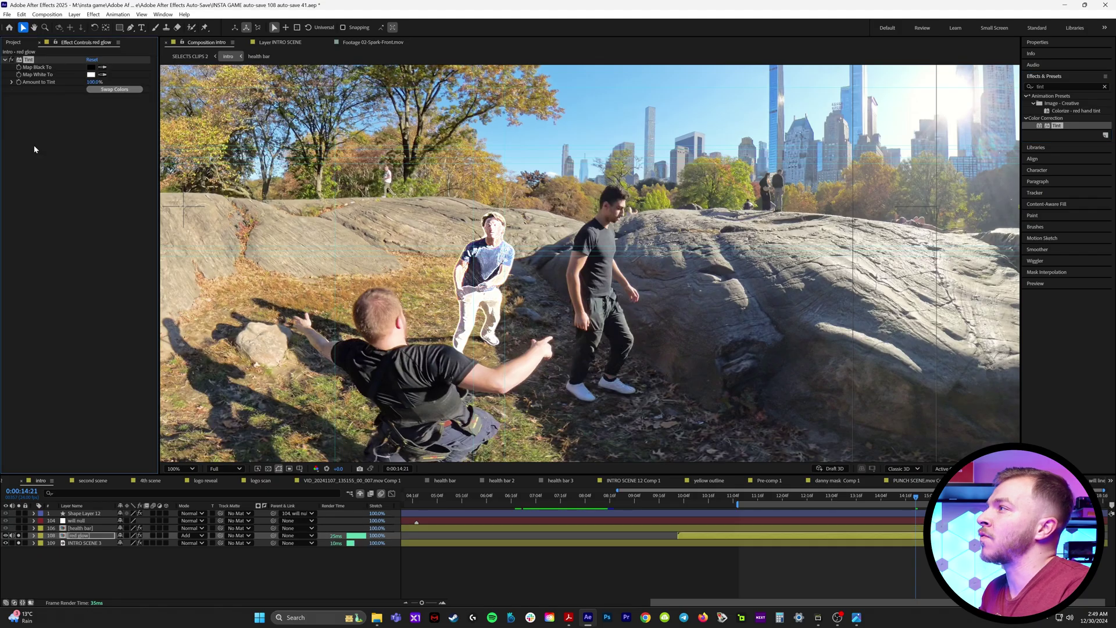
# - Change the Tint effect's Map White To color to bright red, FE0505
pyautogui.click(90, 76)
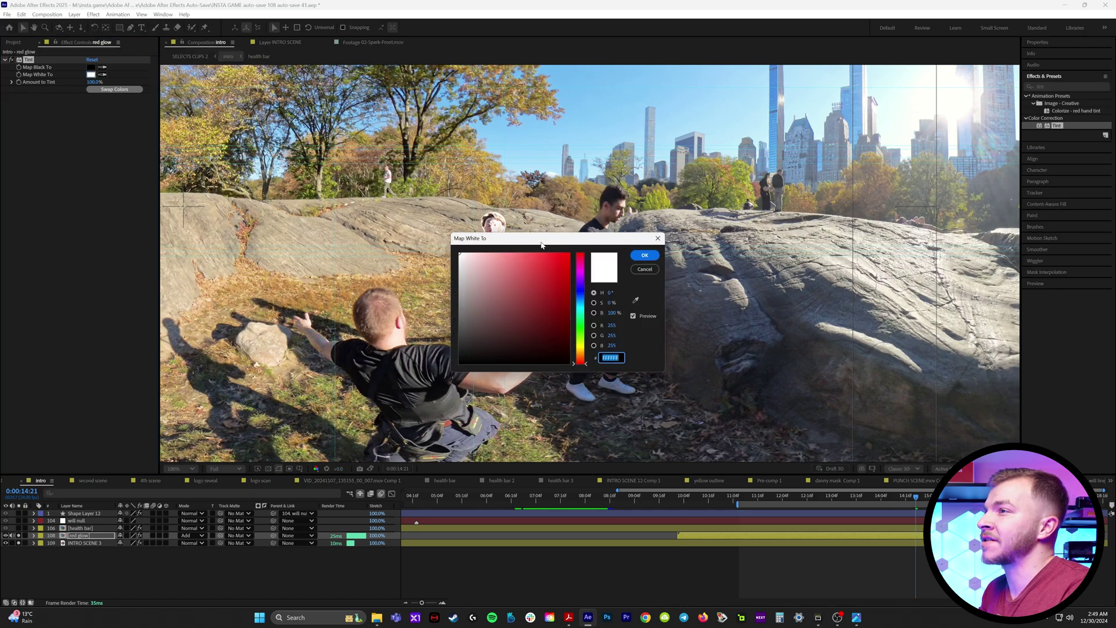
pyautogui.moveTo(543, 242); pyautogui.dragTo(651, 208)
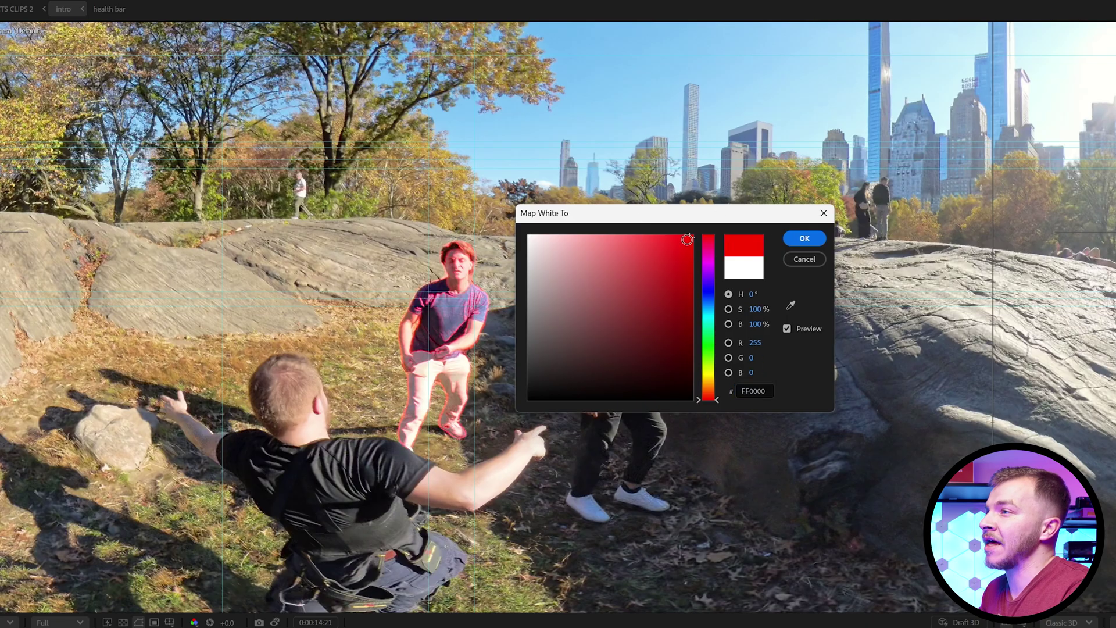
pyautogui.moveTo(704, 398)
pyautogui.mouseDown()
pyautogui.moveTo(698, 270)
pyautogui.moveTo(715, 411)
pyautogui.mouseUp()
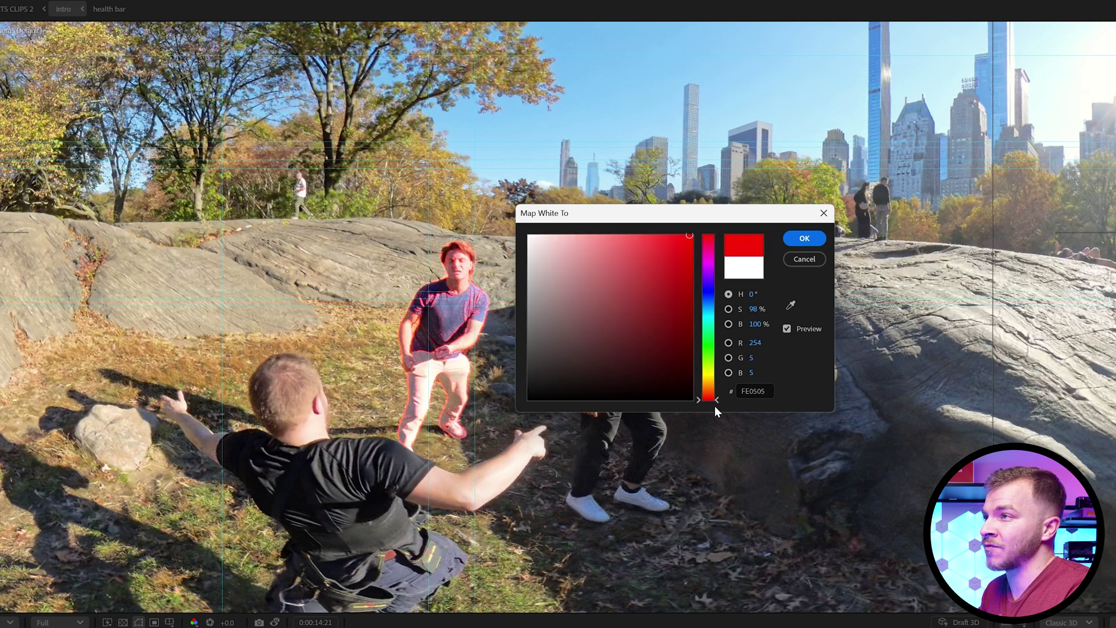
pyautogui.click(801, 233)
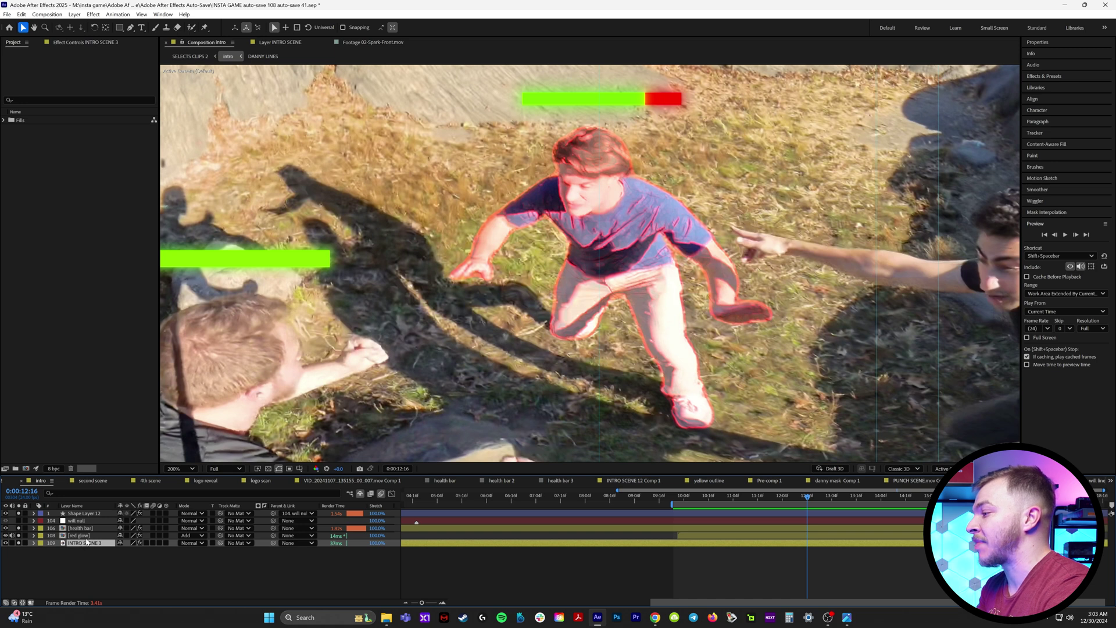
# - Find the Deep Glow effect and apply it to the red glow layer
pyautogui.click(79, 536)
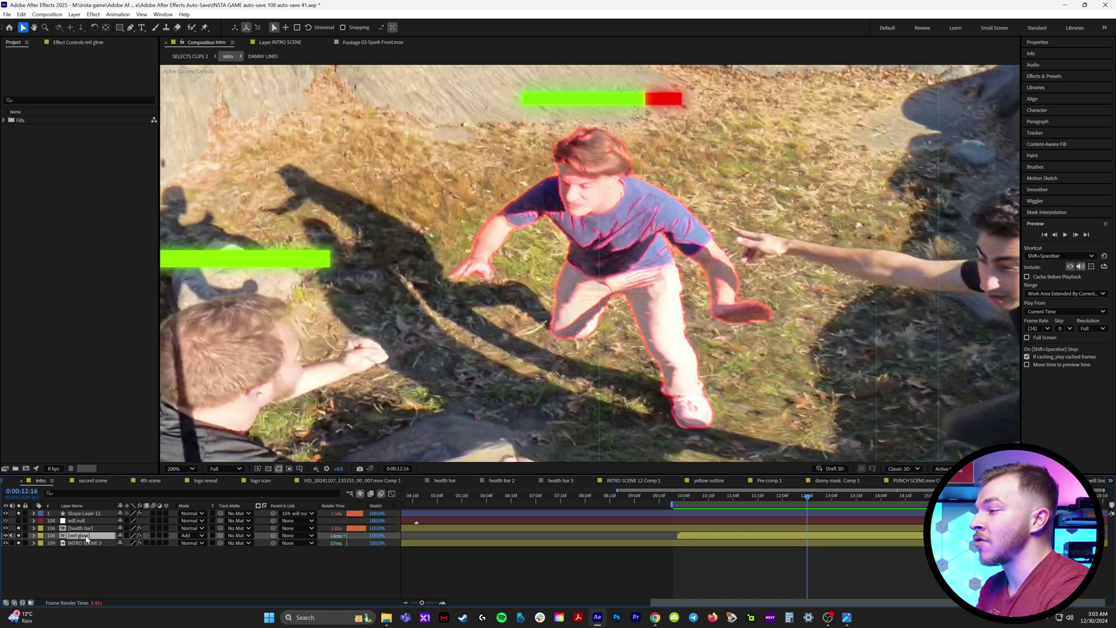
pyautogui.click(1045, 76)
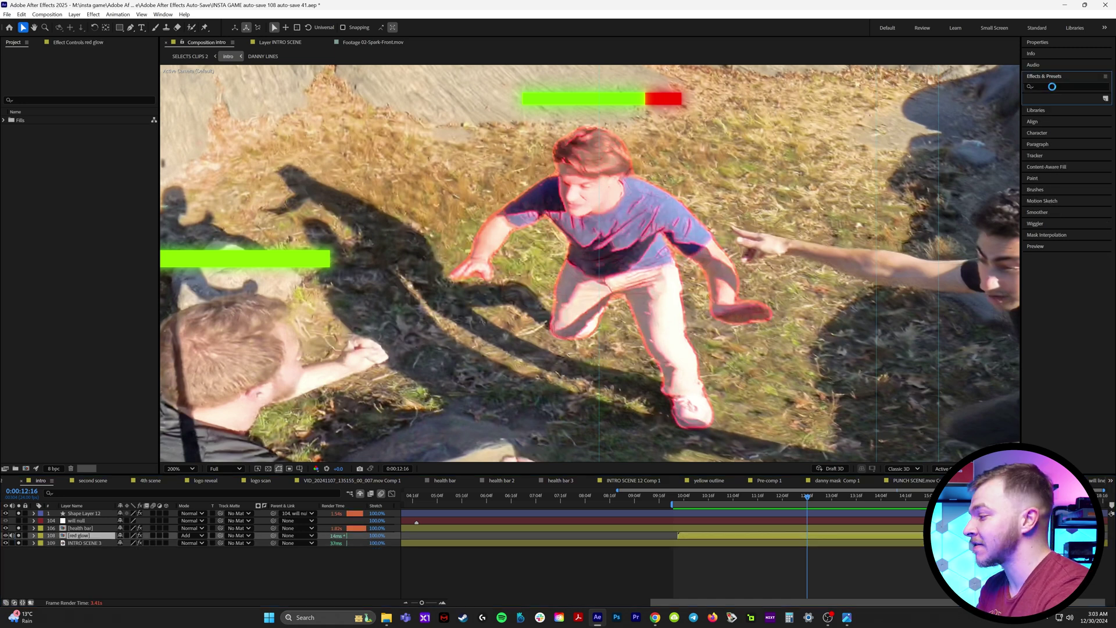
pyautogui.click(1052, 87)
pyautogui.write('dep')
pyautogui.press('BackSpace')
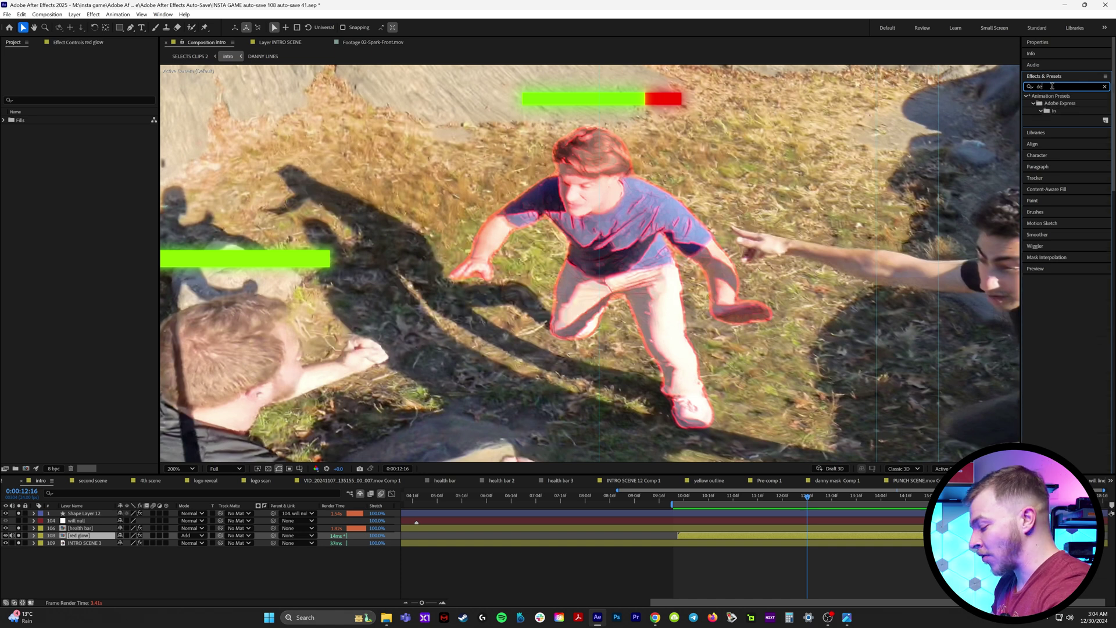
pyautogui.write('ep')
pyautogui.doubleClick(1056, 126)
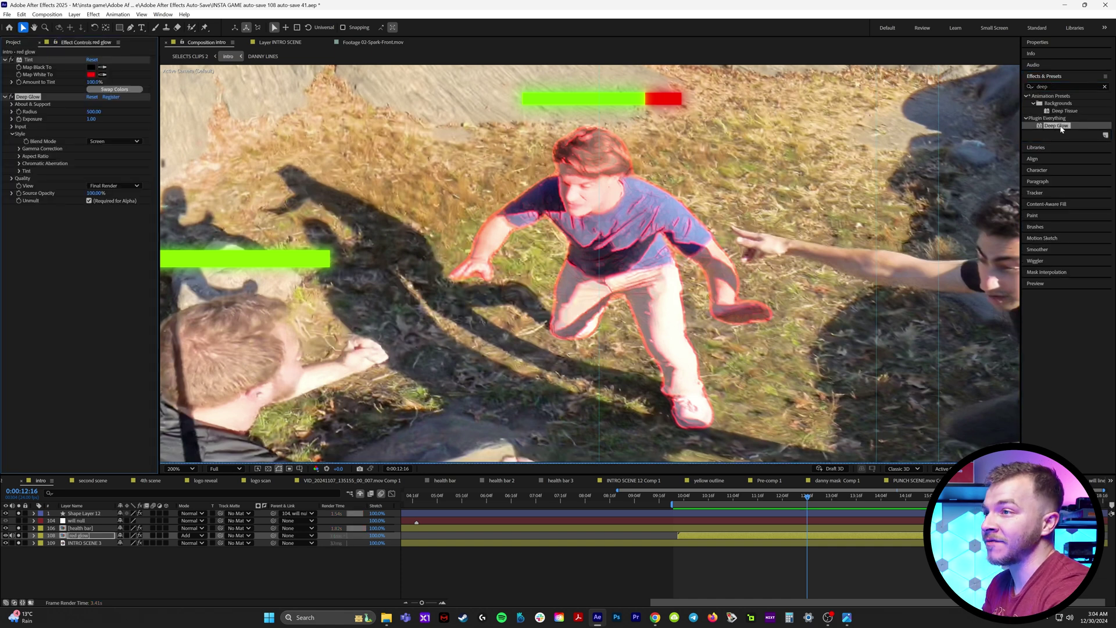
# - Set the red glow layer's blending mode to Screen and adjust its Deep Glow to radius about 29 and exposure 1.60
pyautogui.moveTo(23, 112); pyautogui.dragTo(1, 112)
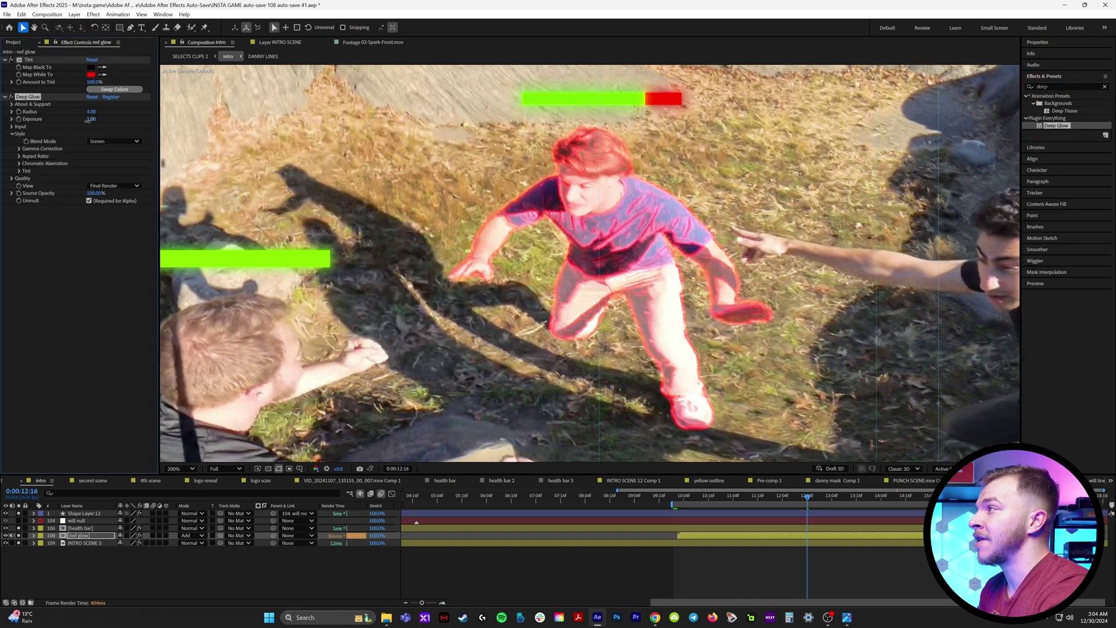
pyautogui.moveTo(93, 120)
pyautogui.mouseDown()
pyautogui.moveTo(61, 122)
pyautogui.moveTo(90, 121)
pyautogui.mouseUp()
pyautogui.click(192, 536)
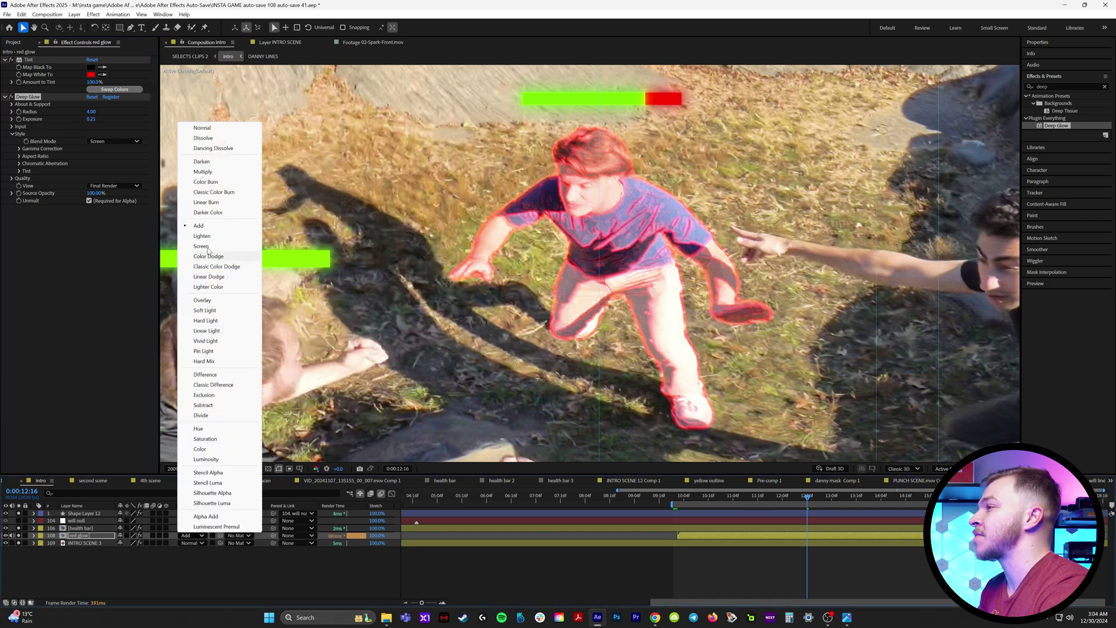
pyautogui.click(202, 245)
pyautogui.moveTo(90, 119)
pyautogui.mouseDown()
pyautogui.moveTo(111, 120)
pyautogui.moveTo(105, 111)
pyautogui.mouseUp()
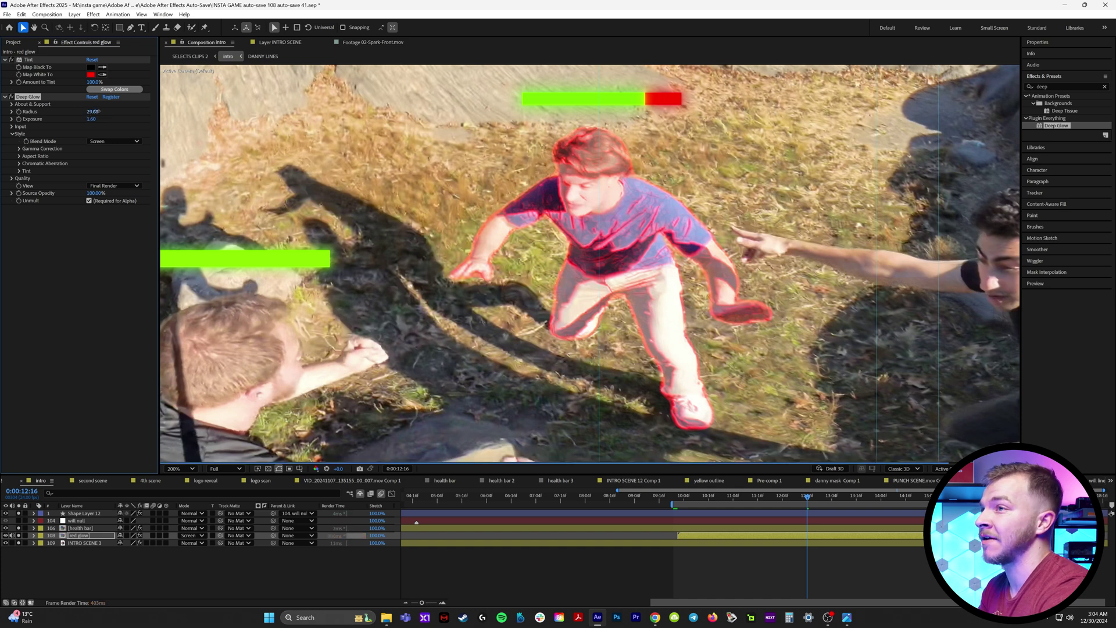
# - Keyframe the red glow layer's opacity to fade in from 0% at 0:00:11:03 to 100%, and preview the fade
pyautogui.click(11, 97)
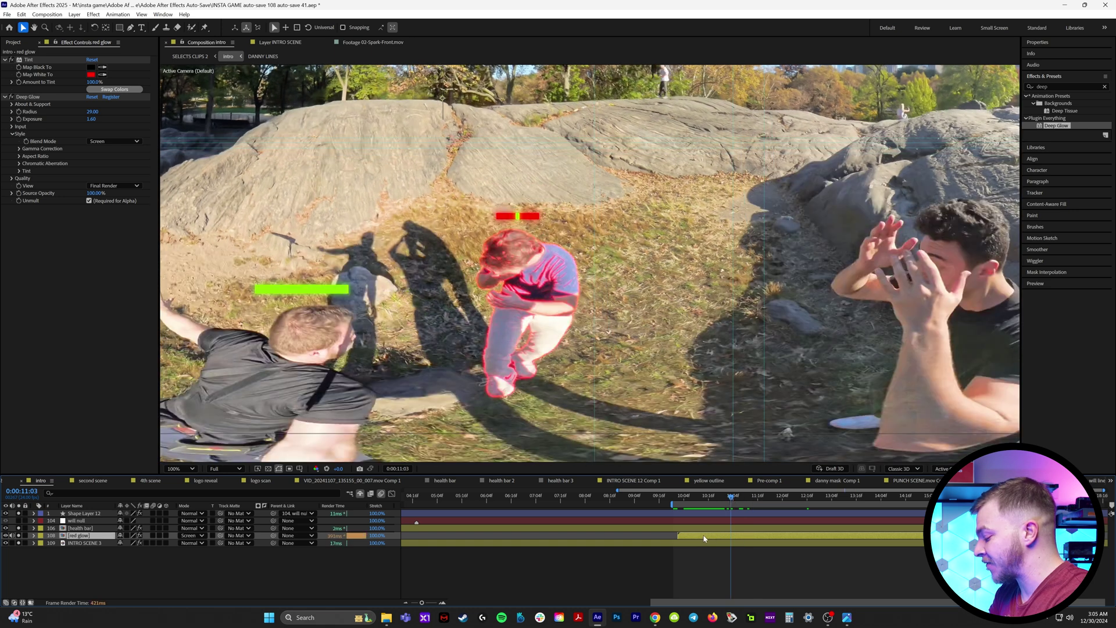
pyautogui.press('t')
pyautogui.click(56, 543)
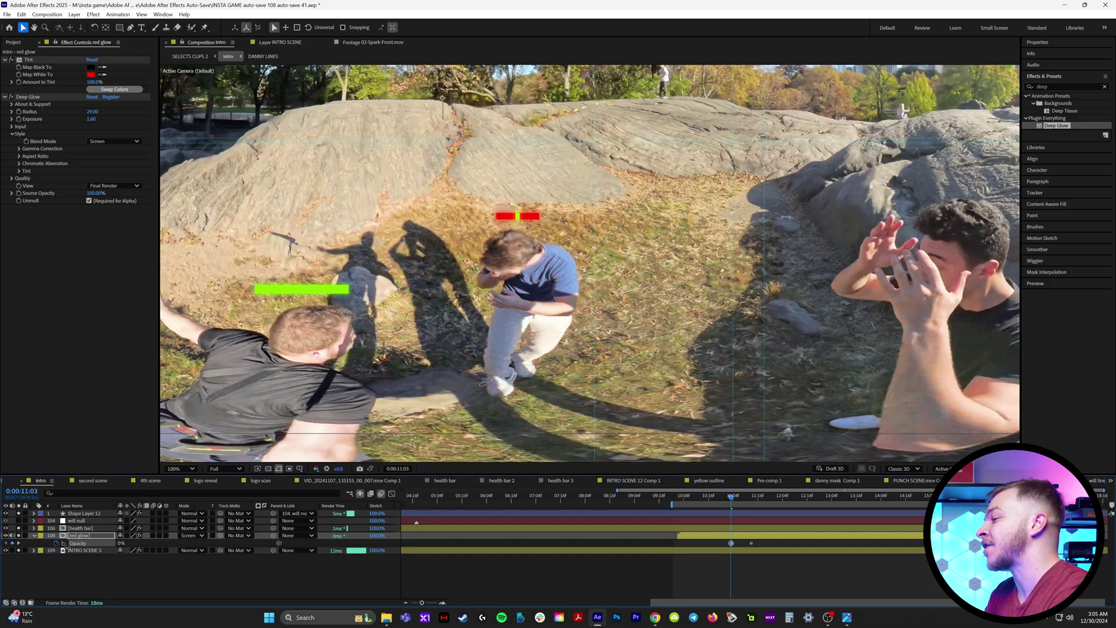
pyautogui.click(676, 497)
pyautogui.press('space')
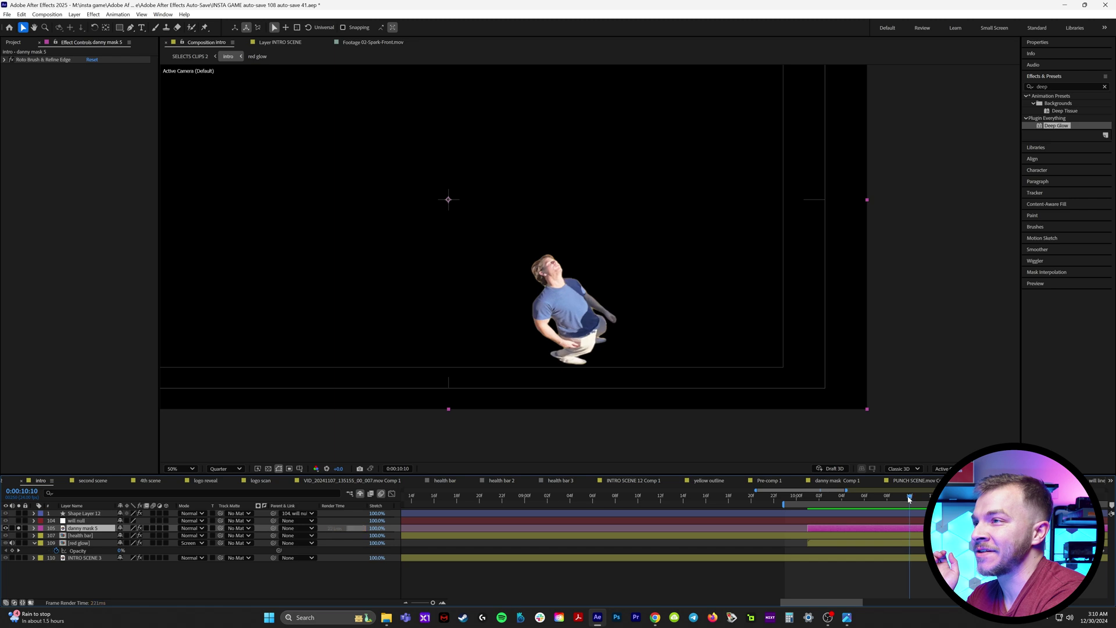
# - Find the Curves effect and apply it to the blue-shirted man's mask layer at 0:00:10:07
pyautogui.click(906, 509)
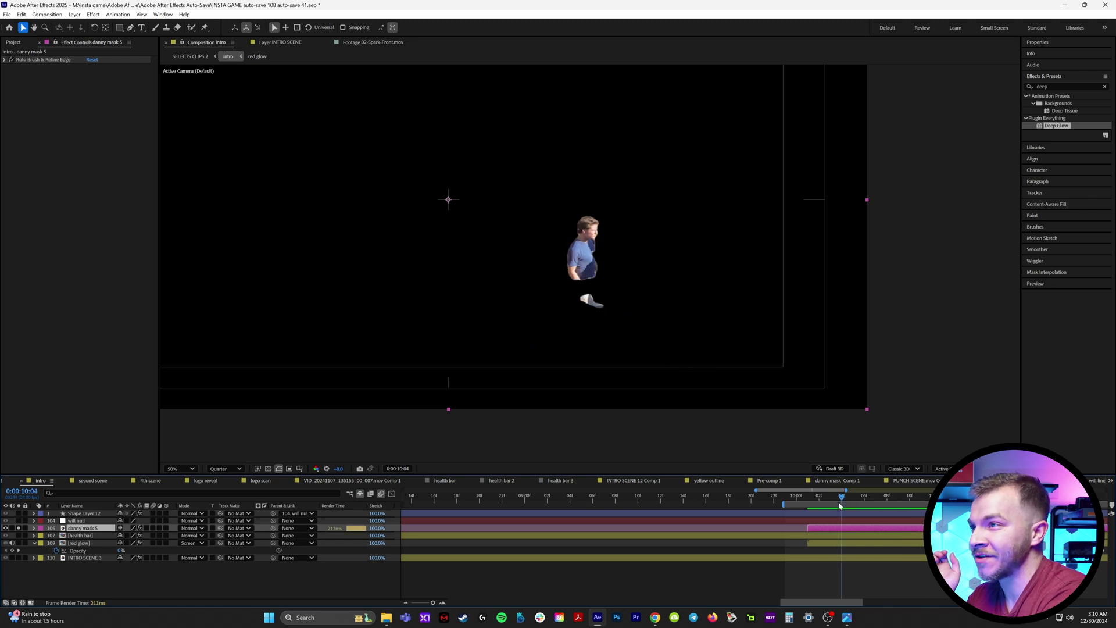
pyautogui.moveTo(839, 505); pyautogui.dragTo(872, 510)
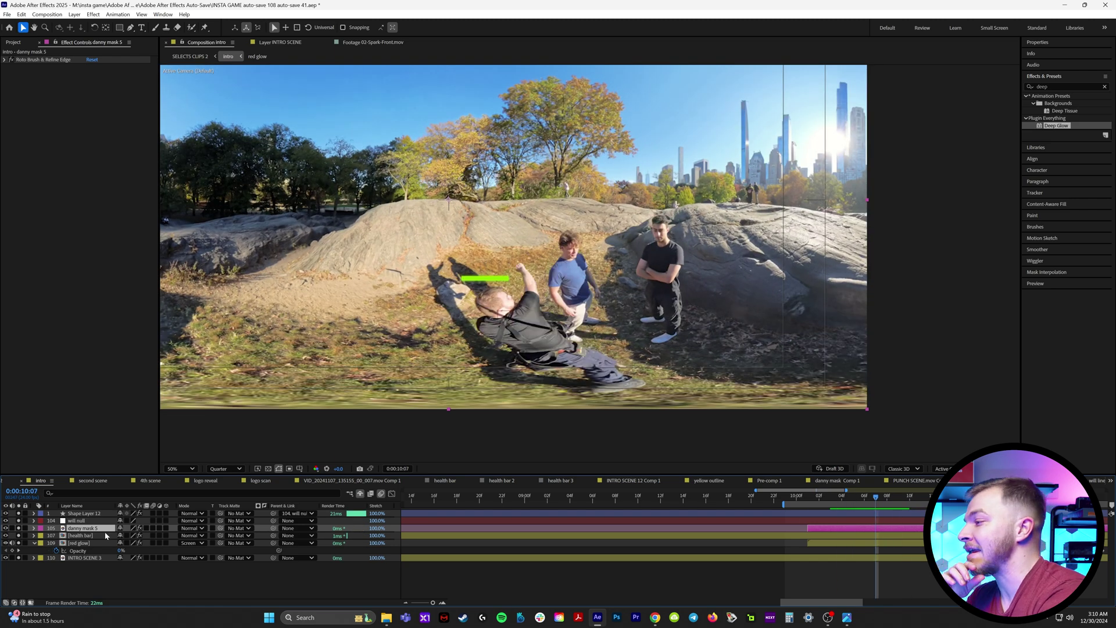
pyautogui.click(1041, 86)
pyautogui.write('curve')
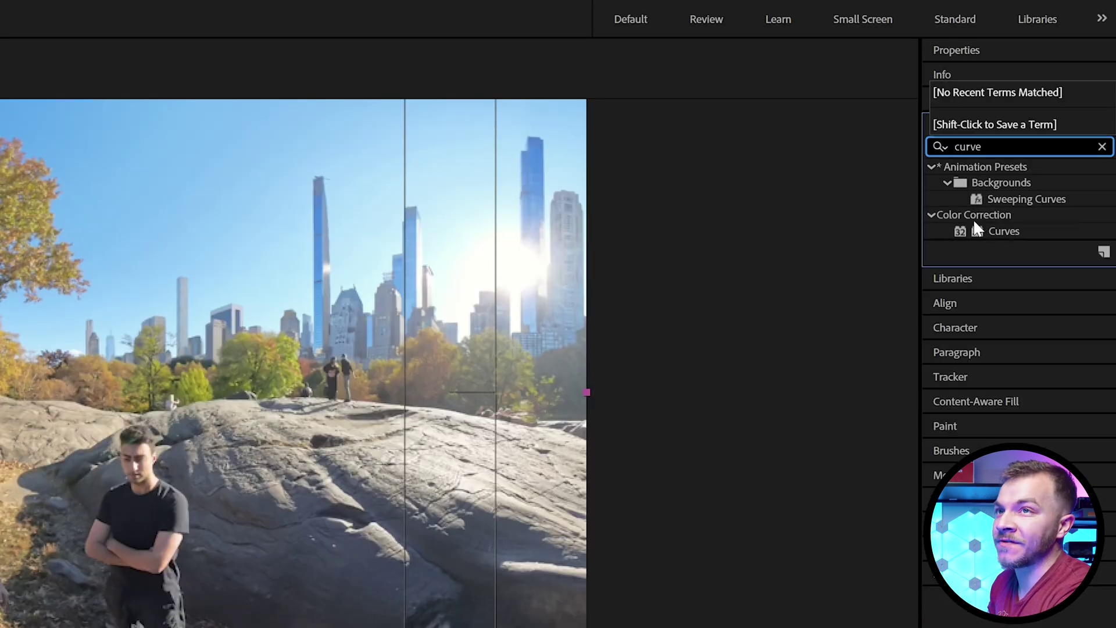
pyautogui.doubleClick(976, 229)
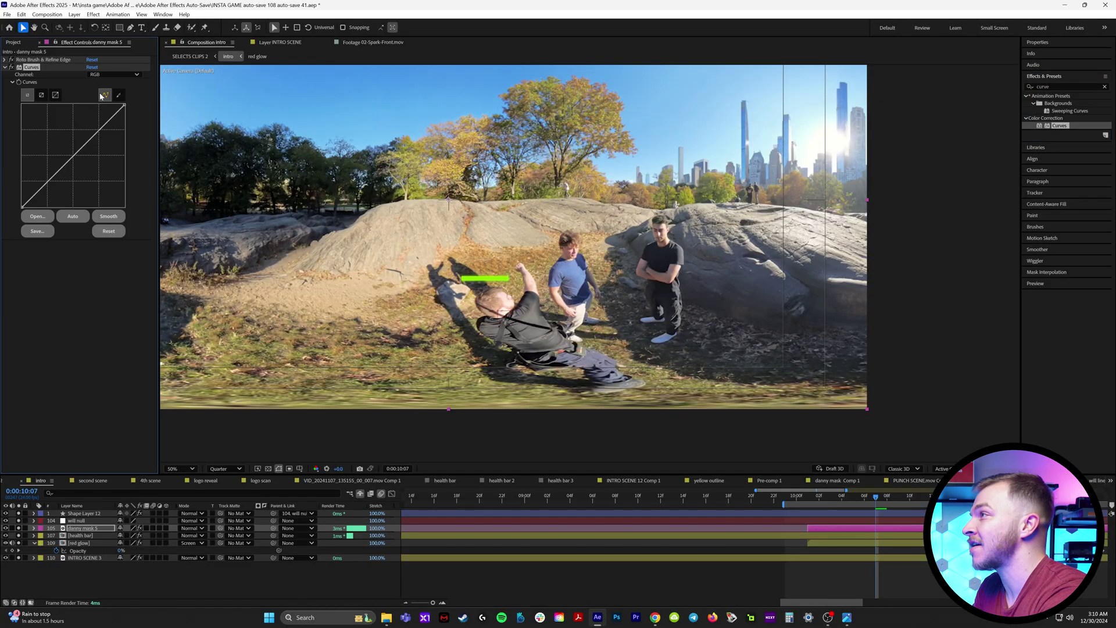
# - Keyframe Curves on the blue-shirted man's mask, steeply raising the Red channel two frames after the starting keyframe
pyautogui.click(103, 95)
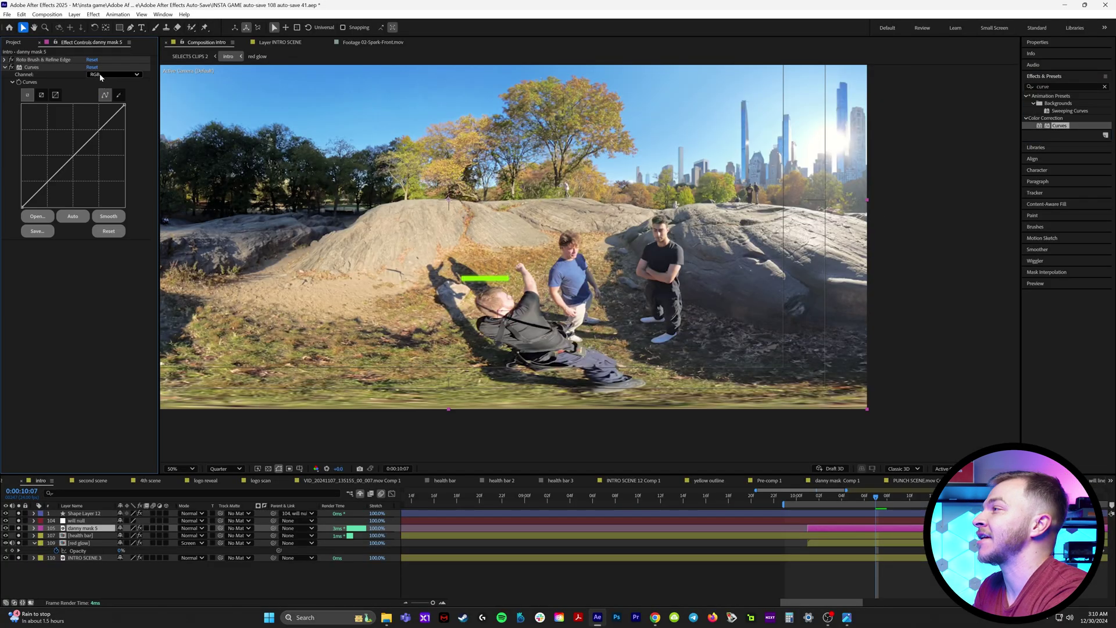
pyautogui.click(104, 93)
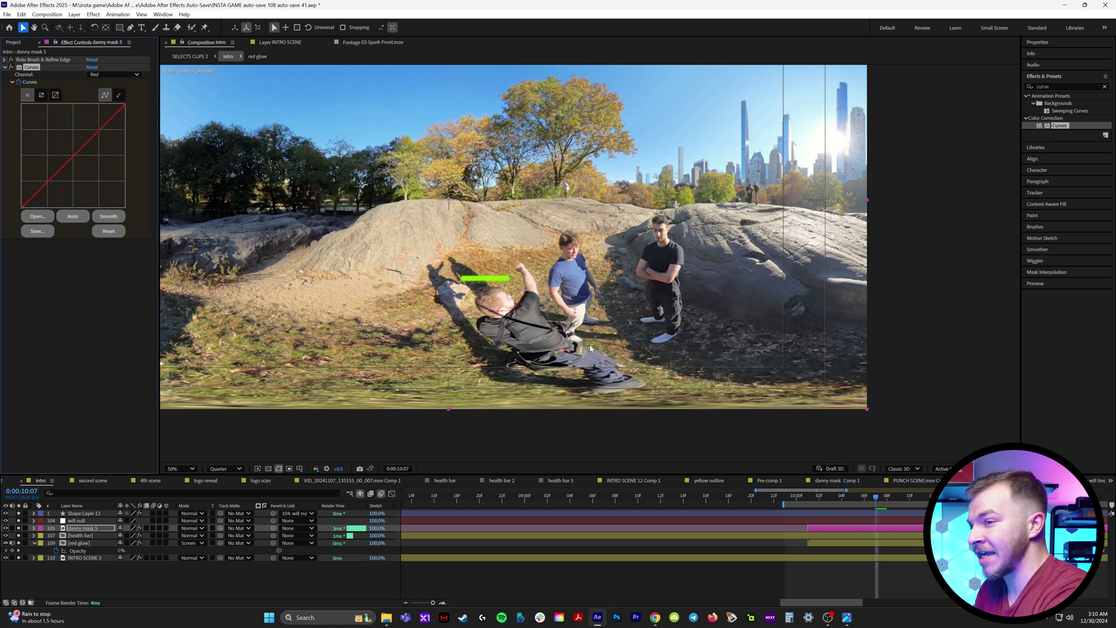
pyautogui.press('u')
pyautogui.press('pagedown')
pyautogui.press('pagedown')
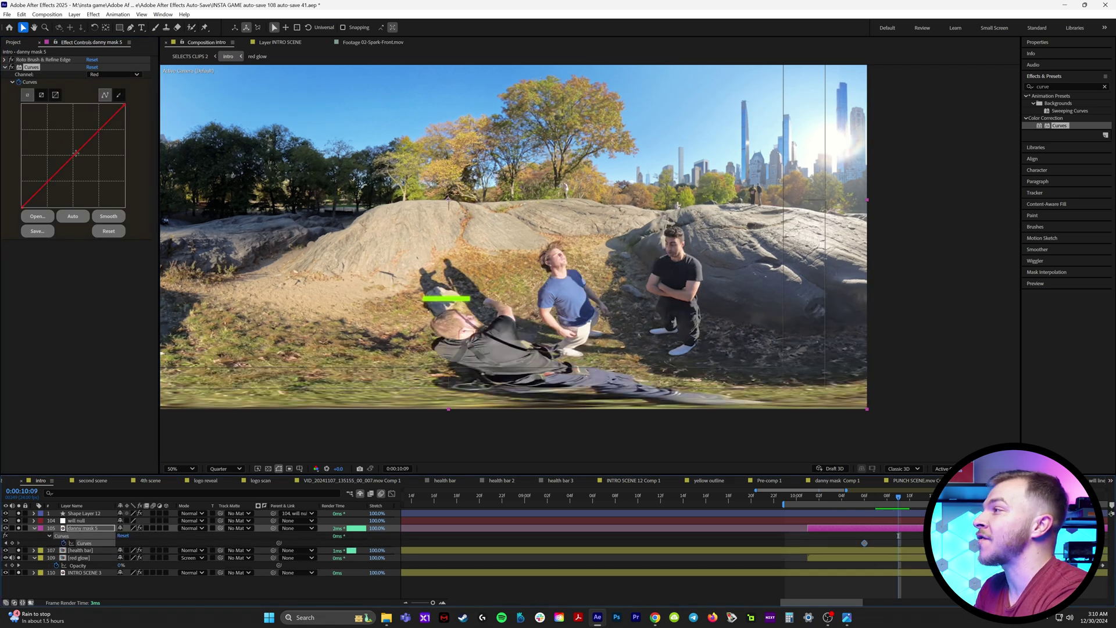
pyautogui.moveTo(76, 153); pyautogui.dragTo(47, 133)
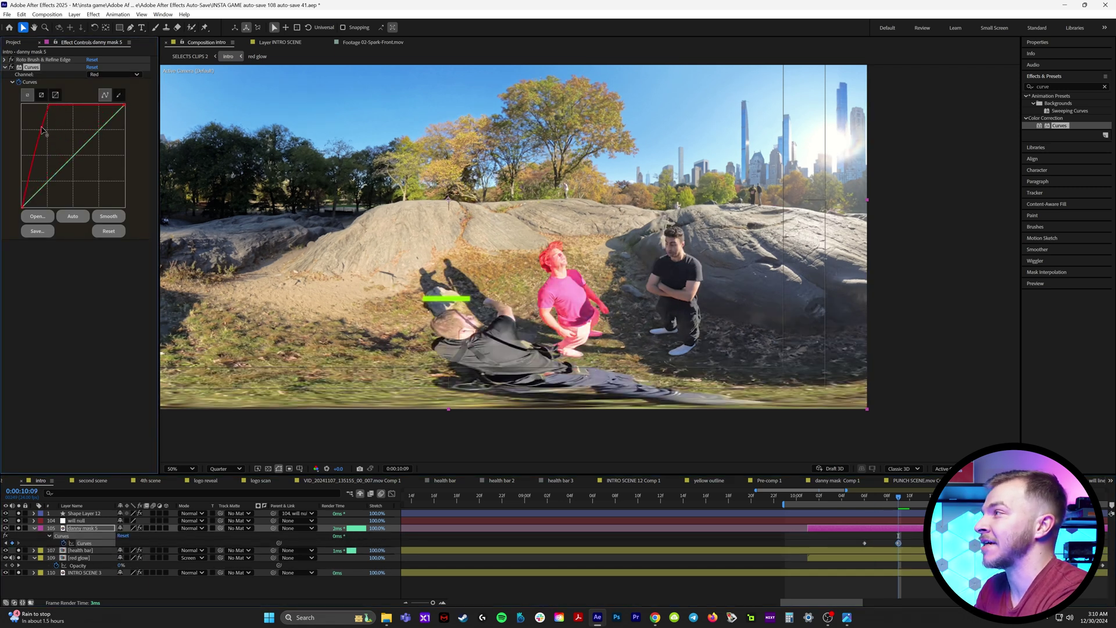
# - Shape the RGB channel into a contrast S-curve at 0:00:10:09 and compare the mask with Curves off and on
pyautogui.click(113, 75)
pyautogui.click(108, 79)
pyautogui.moveTo(74, 155); pyautogui.dragTo(60, 169)
pyautogui.click(12, 67)
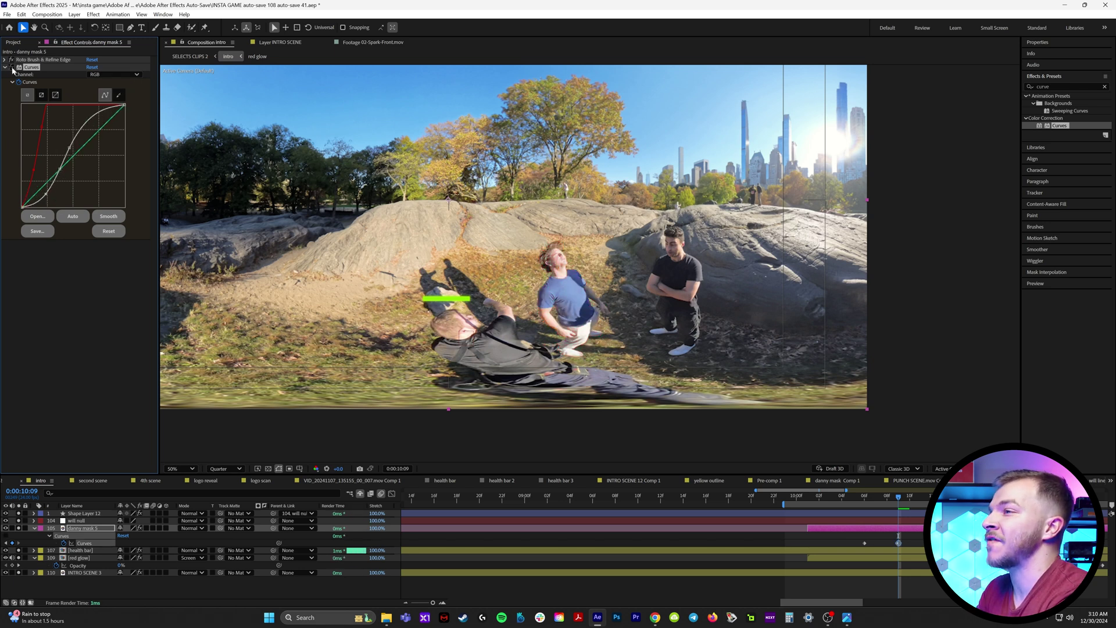
pyautogui.click(12, 68)
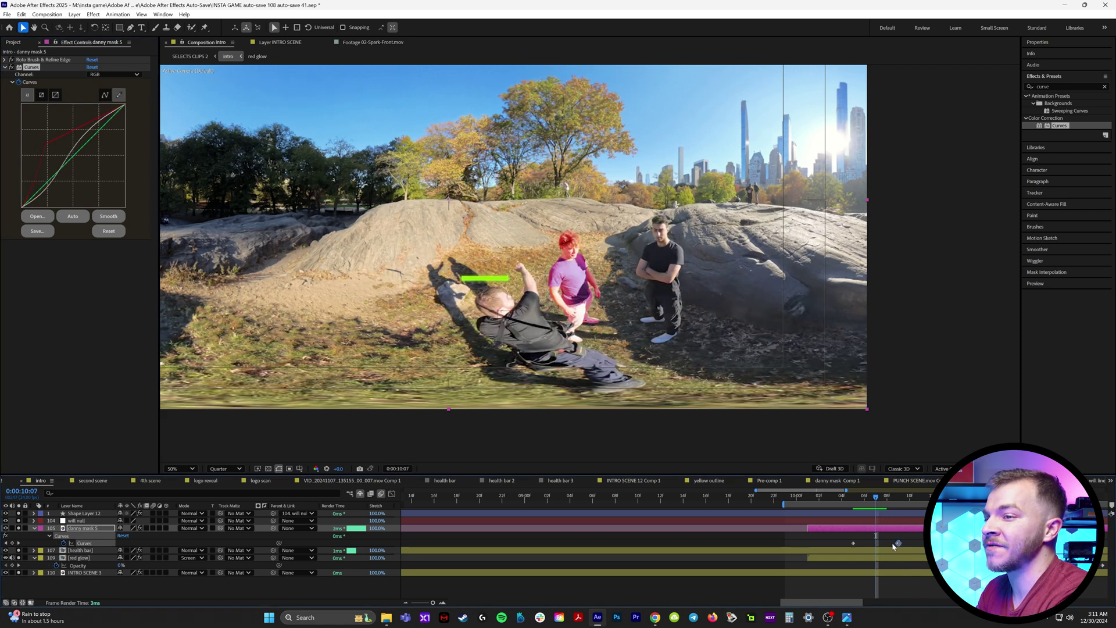
# - Move the red Curves keyframe to 0:00:10:07, copy the neutral first keyframe to 0:00:10:14, and preview the red flash
pyautogui.moveTo(894, 544); pyautogui.dragTo(878, 543)
pyautogui.moveTo(833, 501); pyautogui.dragTo(955, 504)
pyautogui.click(854, 544)
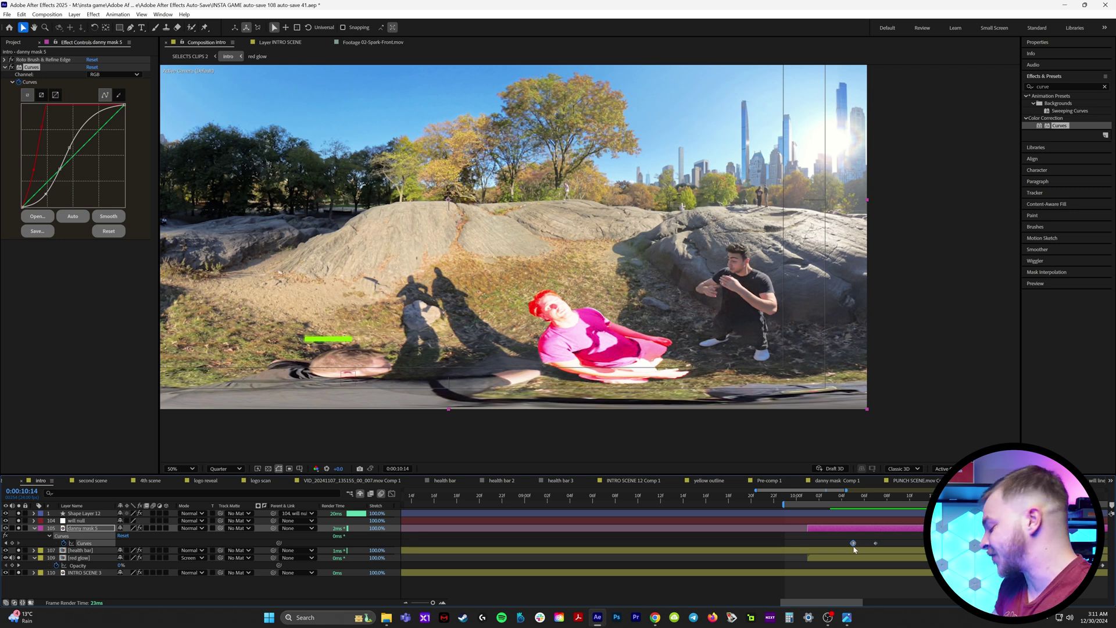
pyautogui.hotkey('ctrl', 'c')
pyautogui.hotkey('ctrl', 'v')
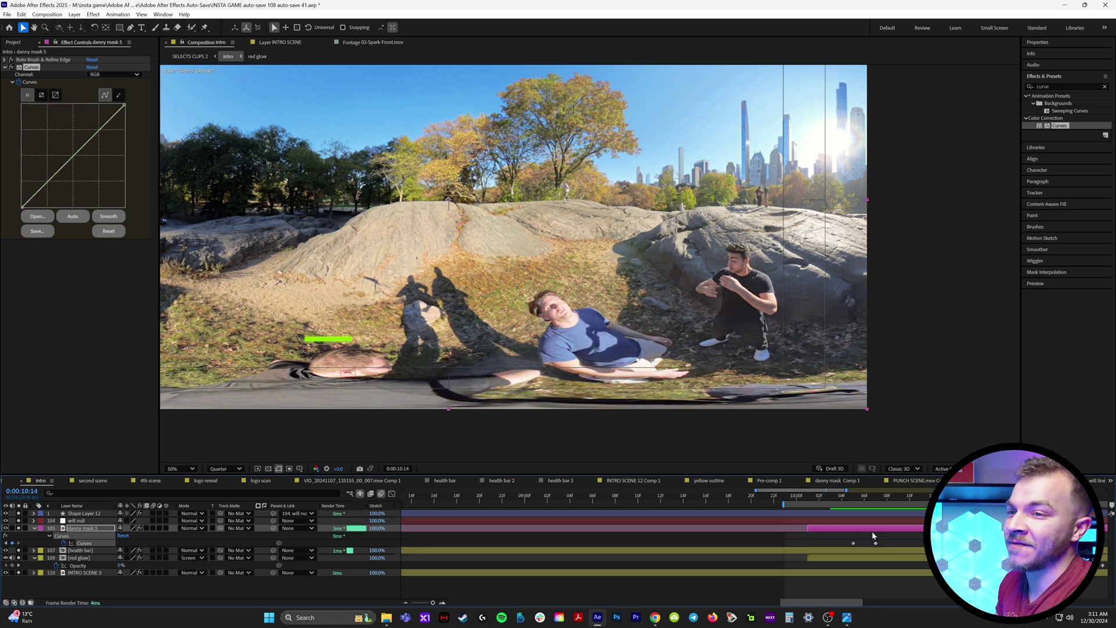
pyautogui.moveTo(835, 499); pyautogui.dragTo(845, 525)
pyautogui.press('space')
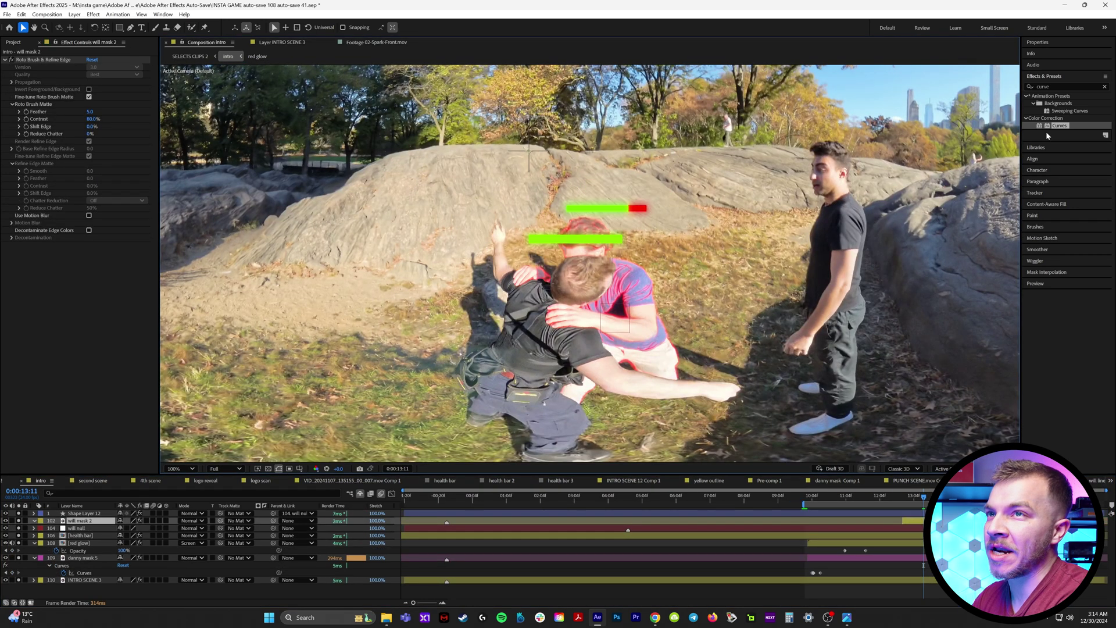
# - Apply Curves to the black-shirted fighter's mask layer, keyframe it at 0:00:13:11, and steeply raise the Red channel at 0:00:13:14
pyautogui.moveTo(1046, 126); pyautogui.dragTo(87, 241)
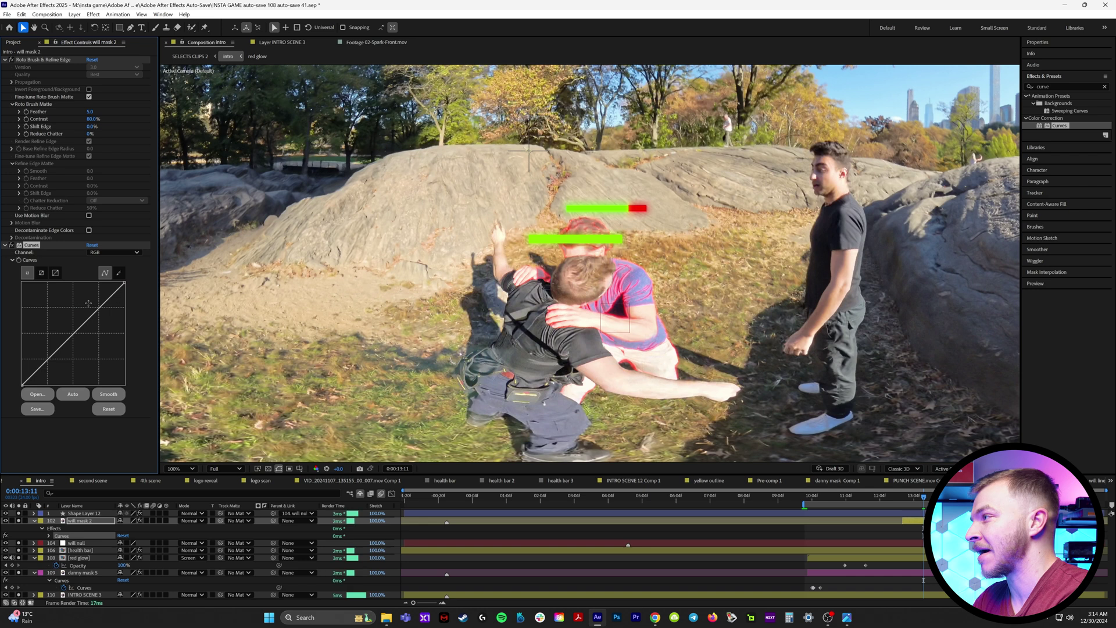
pyautogui.click(114, 252)
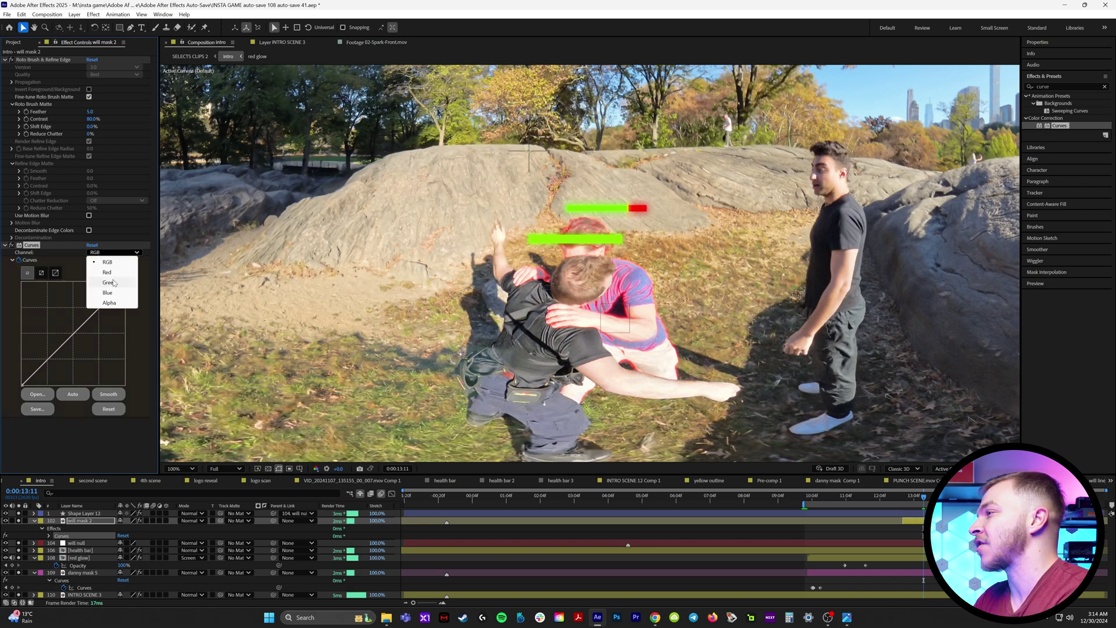
pyautogui.click(108, 272)
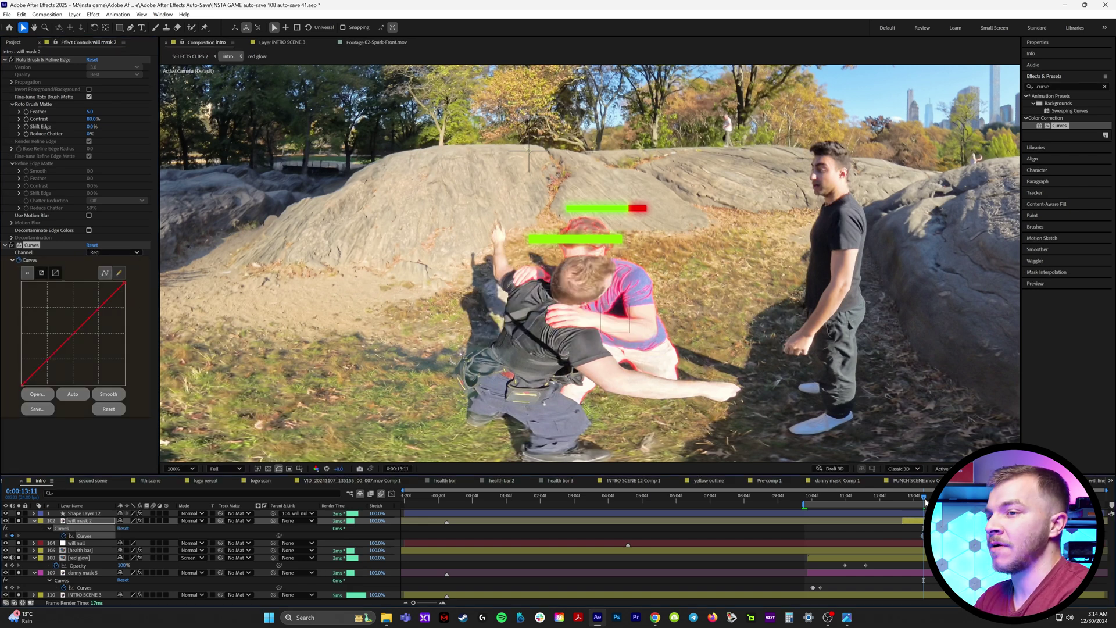
pyautogui.press('pagedown')
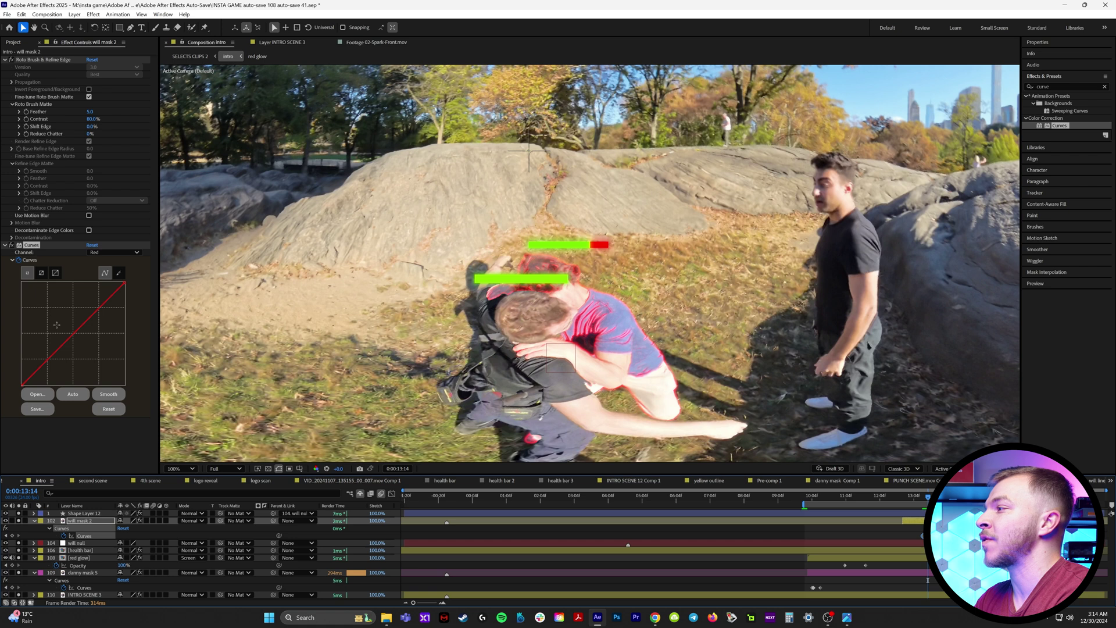
pyautogui.moveTo(73, 337); pyautogui.dragTo(34, 313)
# - Add an S-shaped RGB contrast curve to the black-shirted fighter's mask at 0:00:13:14 and reset Curves at 0:00:13:23
pyautogui.click(115, 252)
pyautogui.click(111, 262)
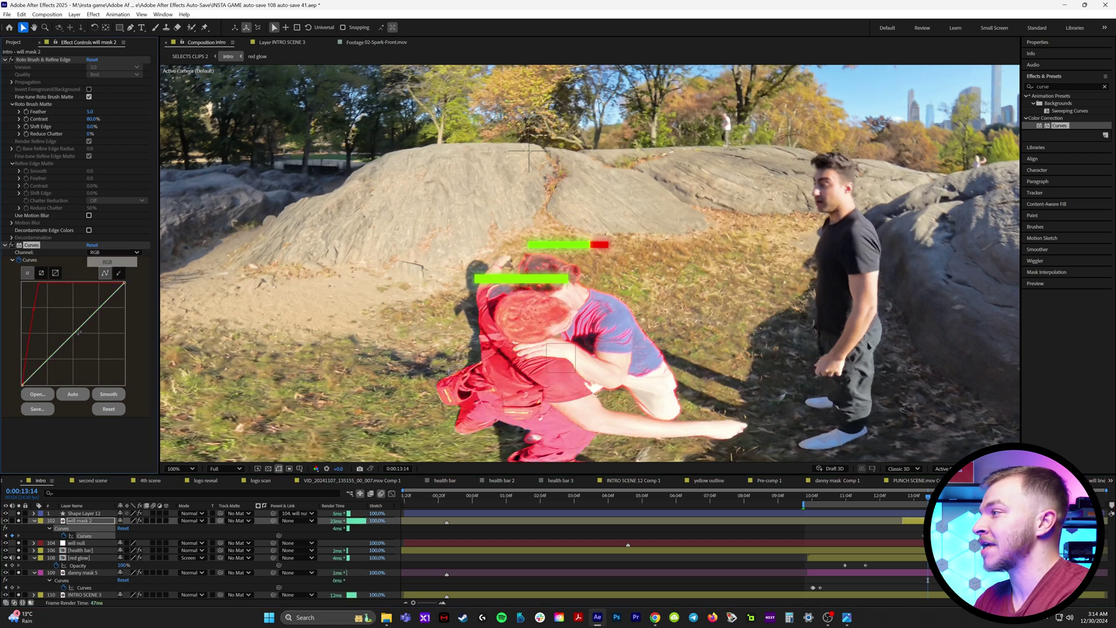
pyautogui.moveTo(76, 330); pyautogui.dragTo(64, 348)
pyautogui.scroll(-2, 605, 340)
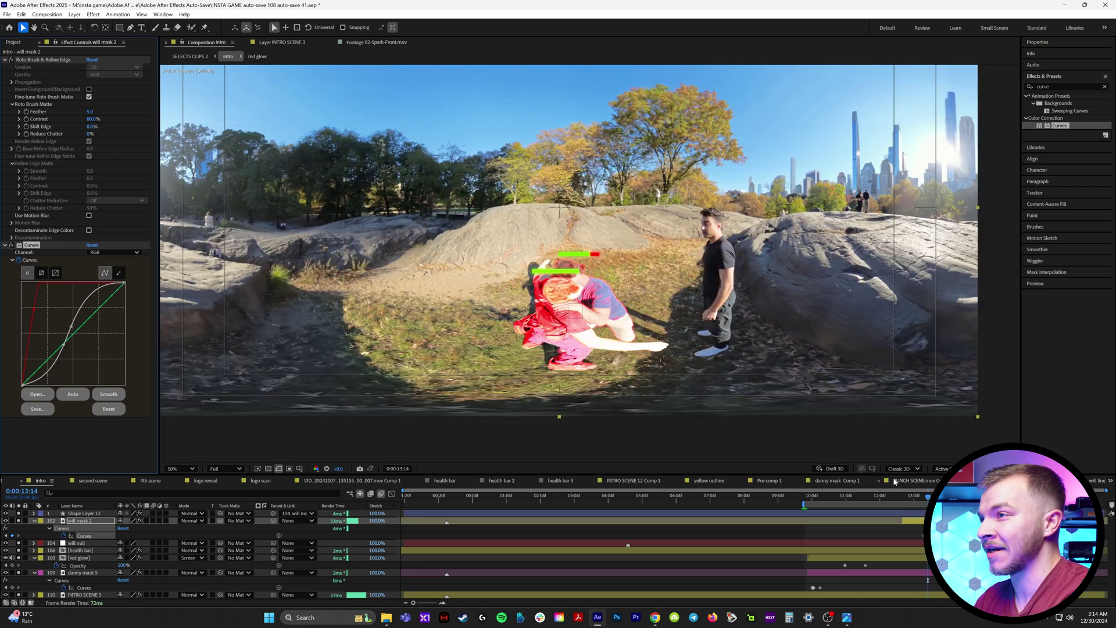
pyautogui.press('space')
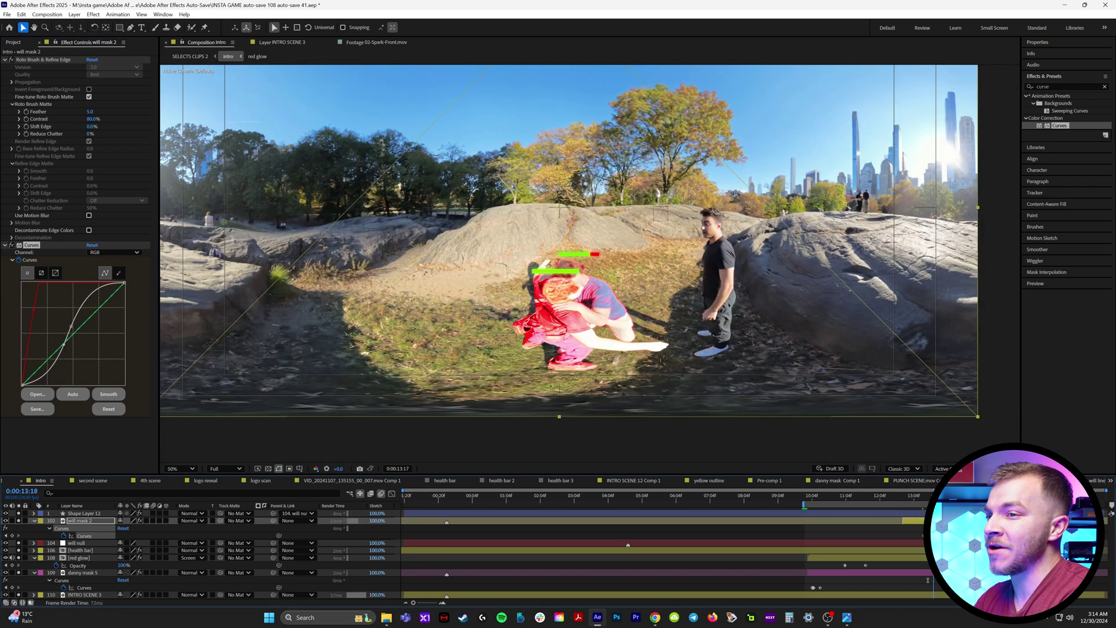
pyautogui.click(91, 246)
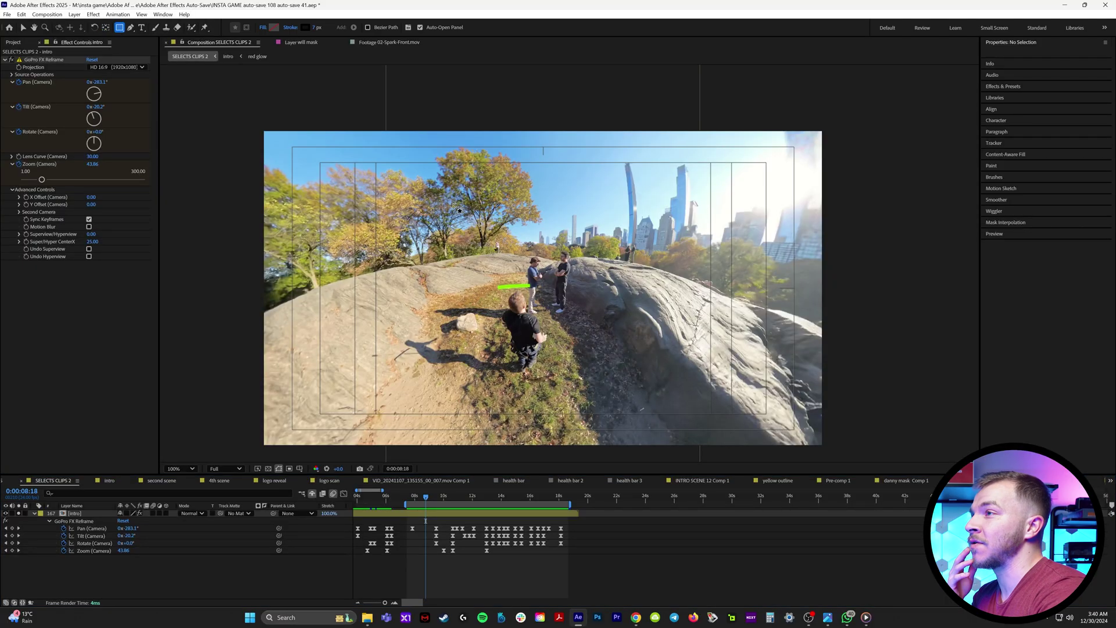
# - Draw a wide rectangle about 1087 by 116 px across the upper part of the SELECTS CLIPS 2 frame, filled with black, 000000
pyautogui.moveTo(400, 162); pyautogui.dragTo(695, 197)
pyautogui.press('v')
pyautogui.click(351, 28)
pyautogui.write('000000')
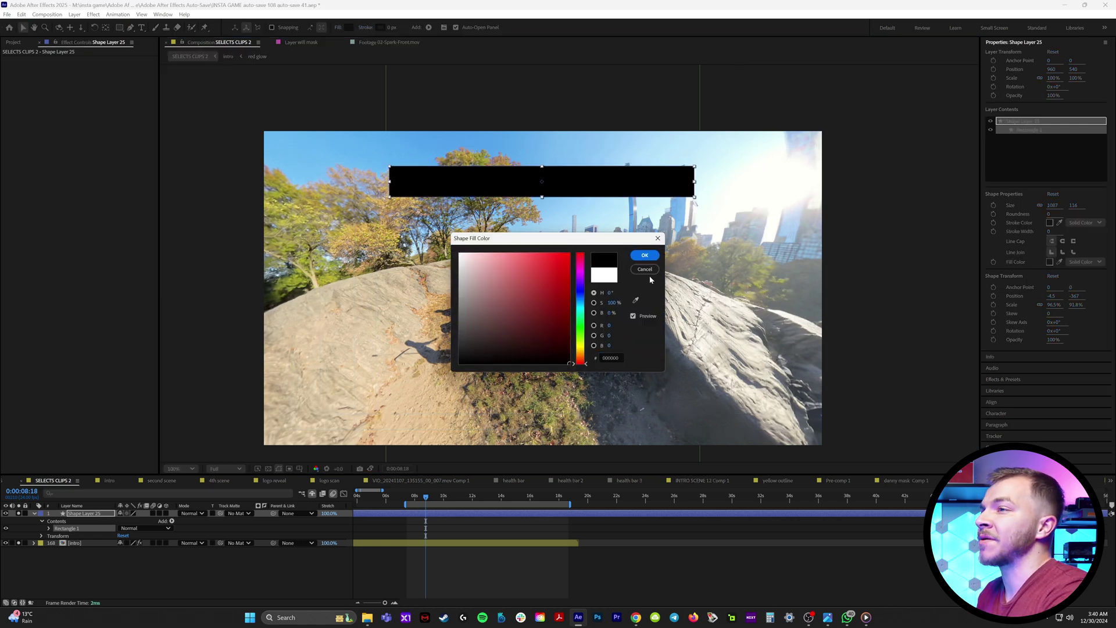
pyautogui.click(637, 257)
pyautogui.moveTo(587, 178); pyautogui.dragTo(585, 172)
# - Apply Fast Box Blur to the black bar with Horizontal blur dimensions and raise its Blur Radius to about 100
pyautogui.click(1005, 379)
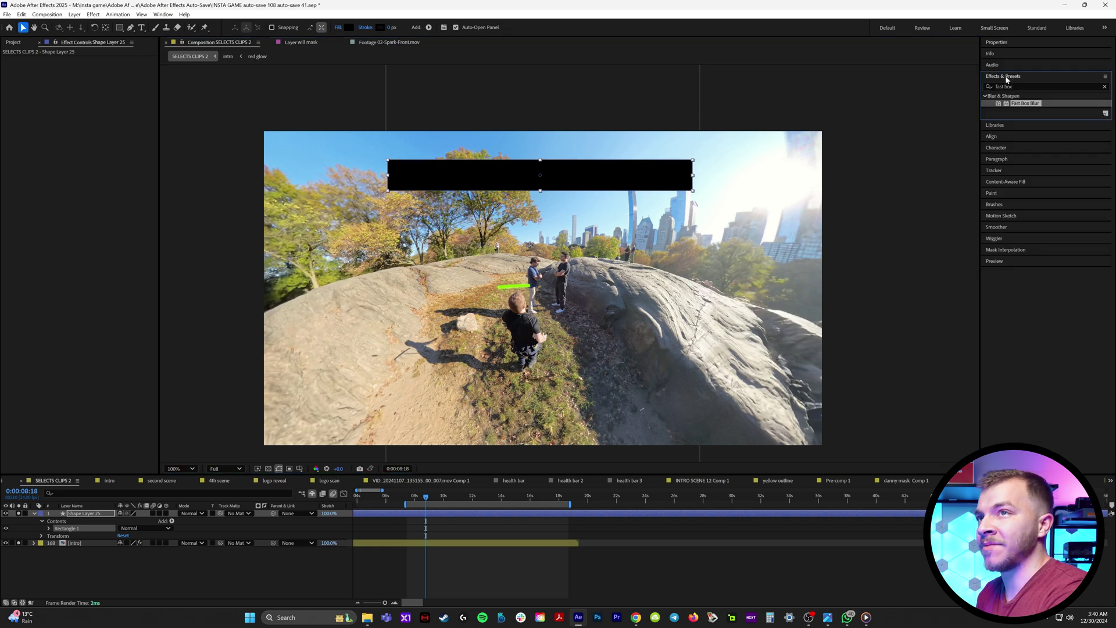
pyautogui.click(985, 87)
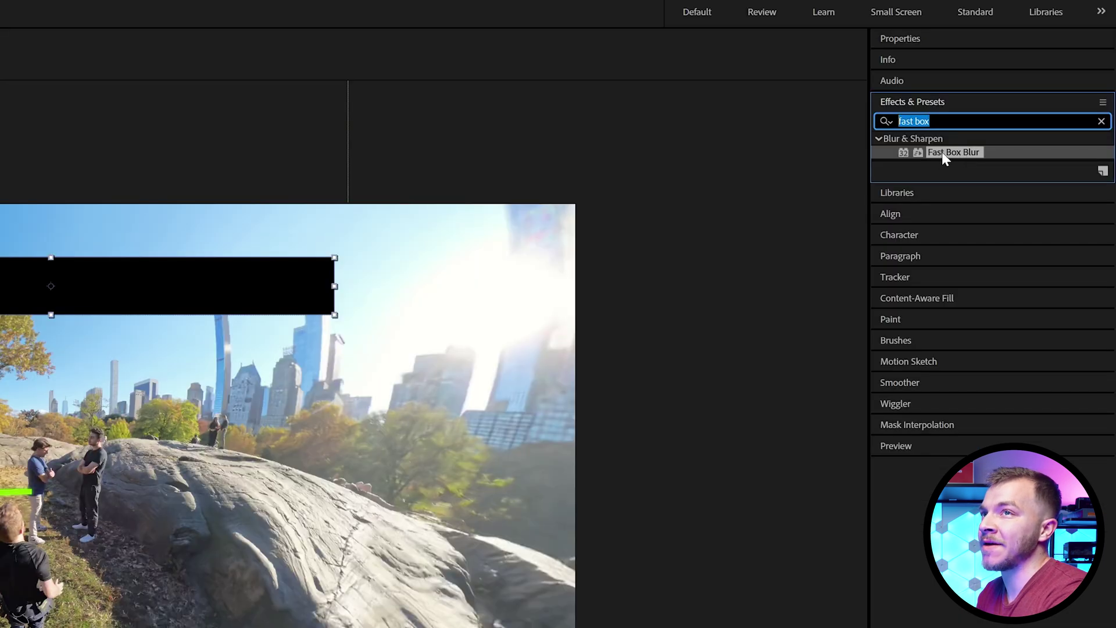
pyautogui.doubleClick(941, 153)
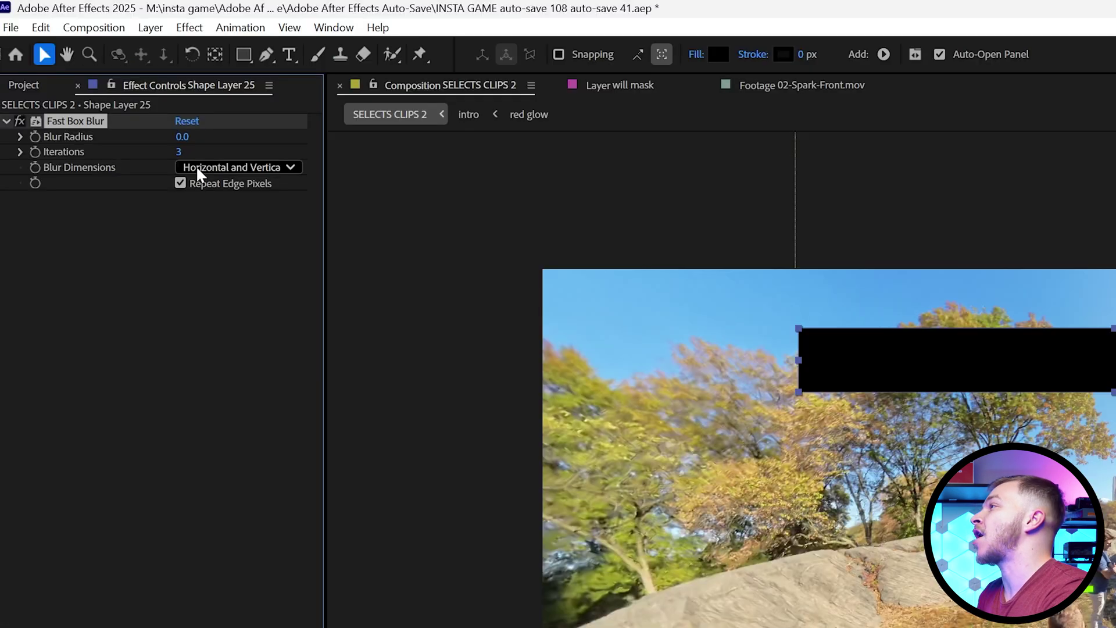
pyautogui.click(206, 168)
pyautogui.click(214, 207)
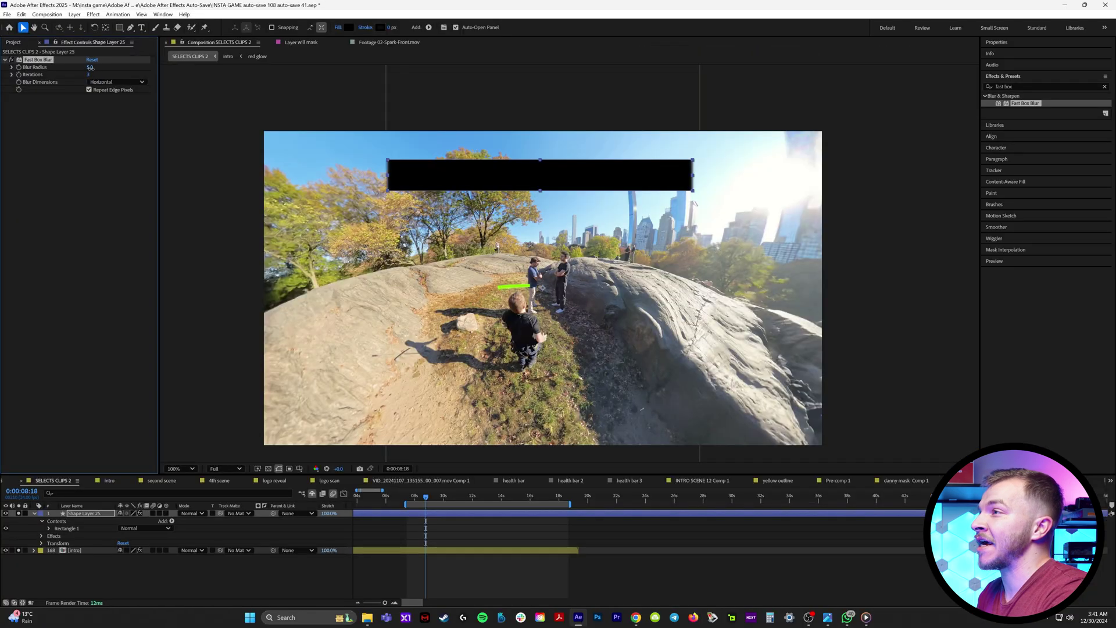
pyautogui.moveTo(92, 68); pyautogui.dragTo(113, 68)
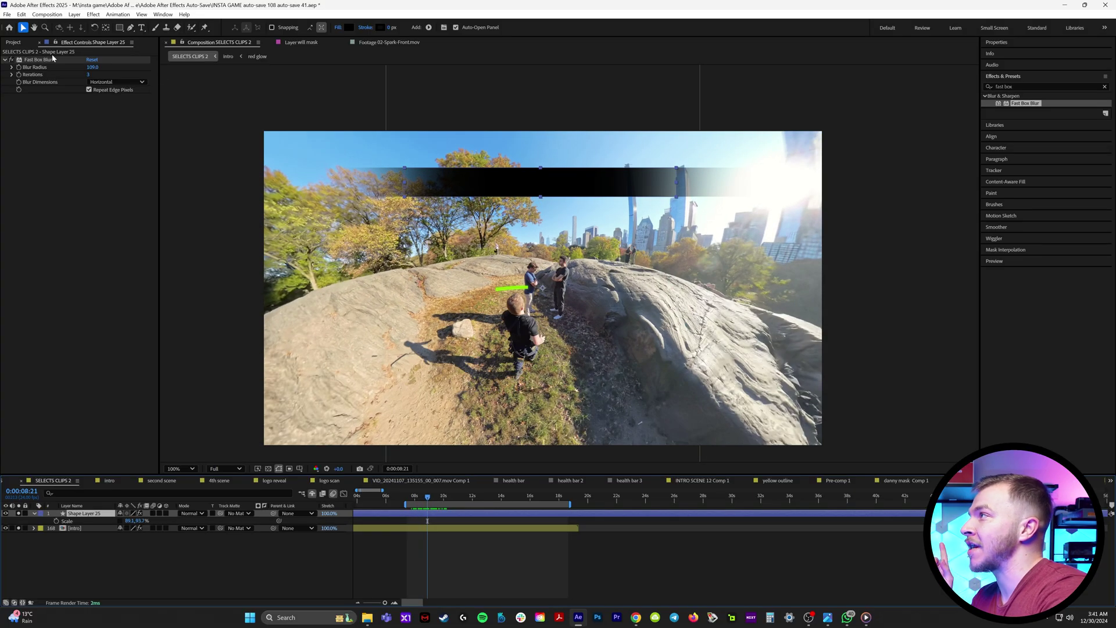
# - Animate the bar's Blur Radius from 0 at 0:00:08:21 to its full blur about two seconds later, and preview it
pyautogui.click(19, 72)
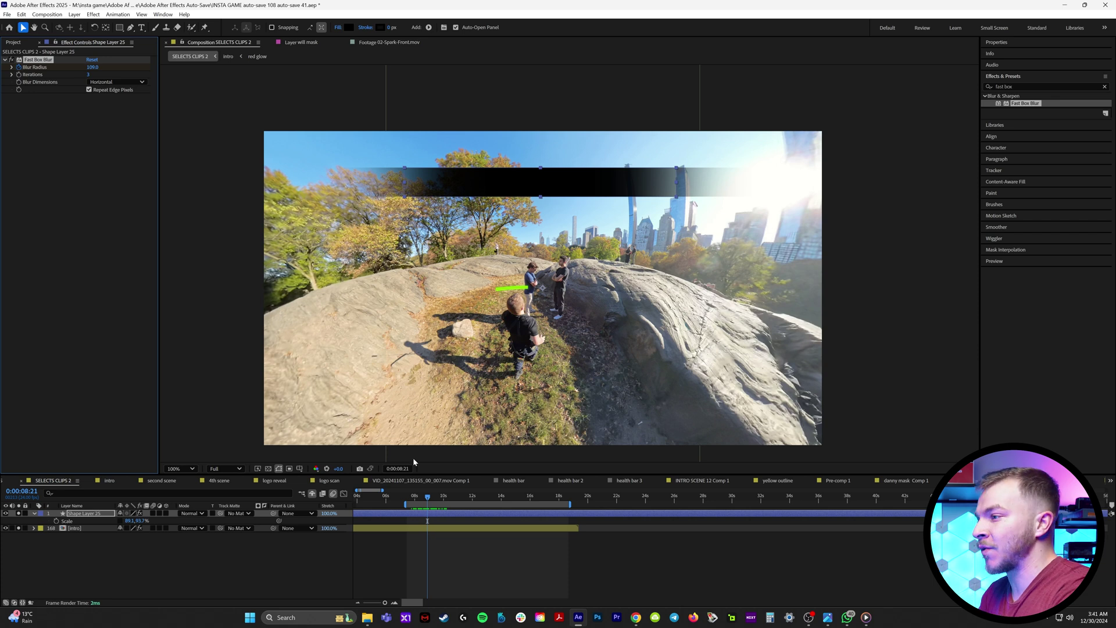
pyautogui.press('u')
pyautogui.moveTo(429, 528); pyautogui.dragTo(452, 528)
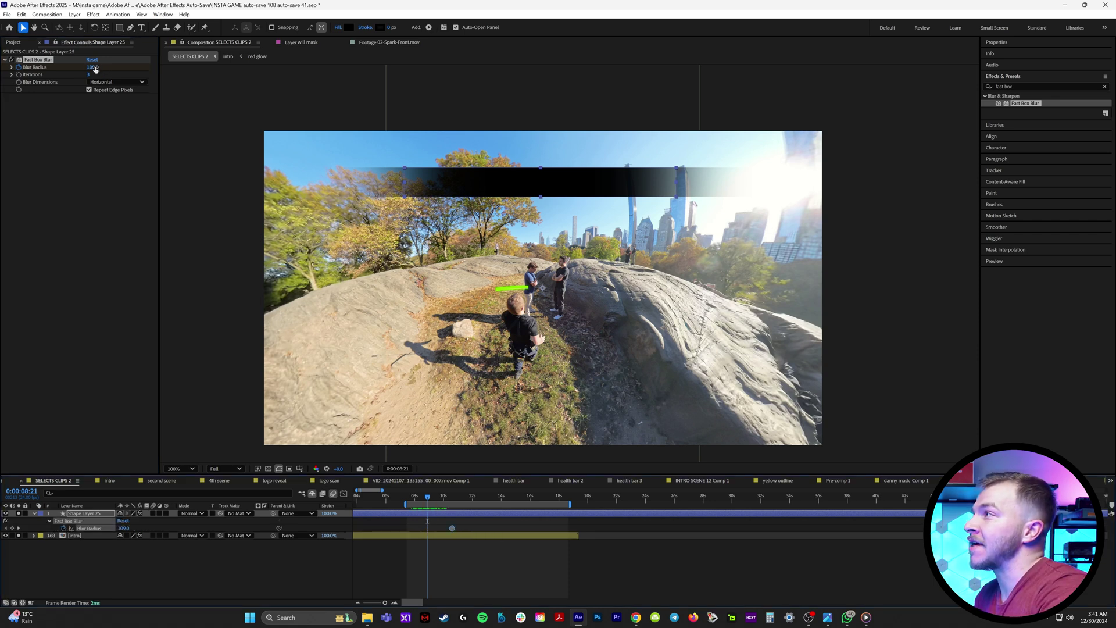
pyautogui.click(93, 67)
pyautogui.press('Return')
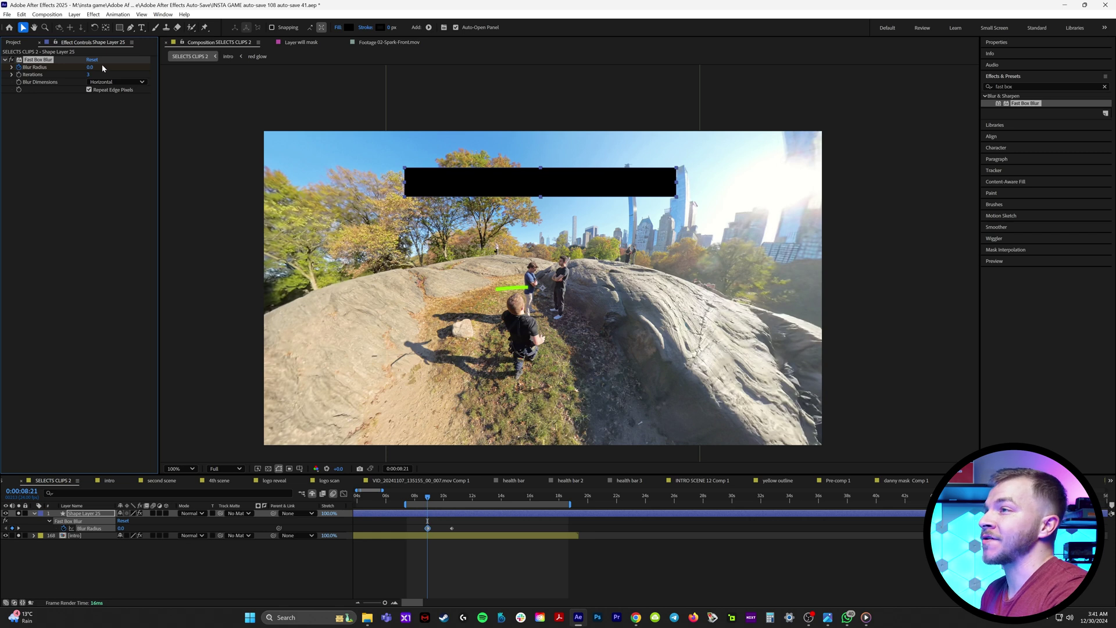
pyautogui.press('space')
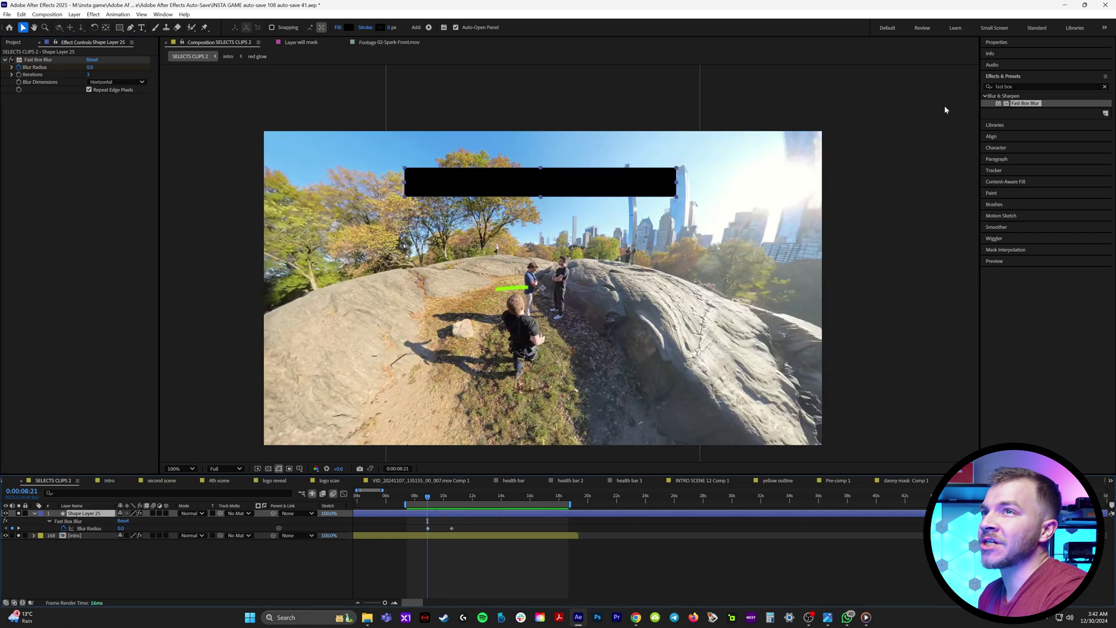
# - Animate the black rectangle's horizontal scale from 0% at 0:00:08:01 to its full width at 0:00:09:17, and preview it
pyautogui.click(1006, 45)
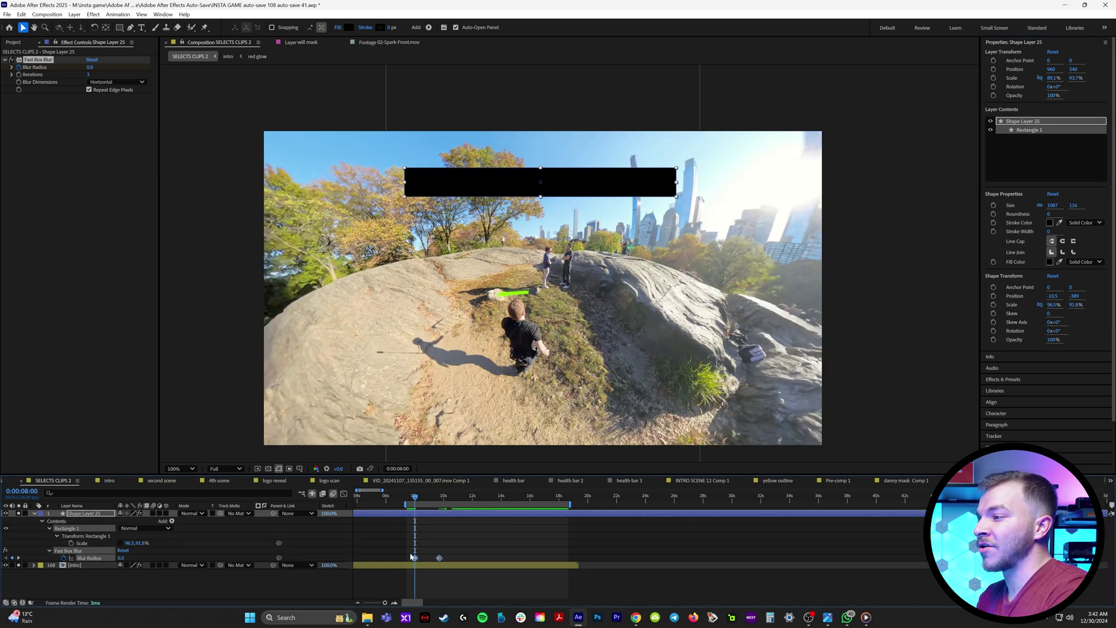
pyautogui.click(415, 513)
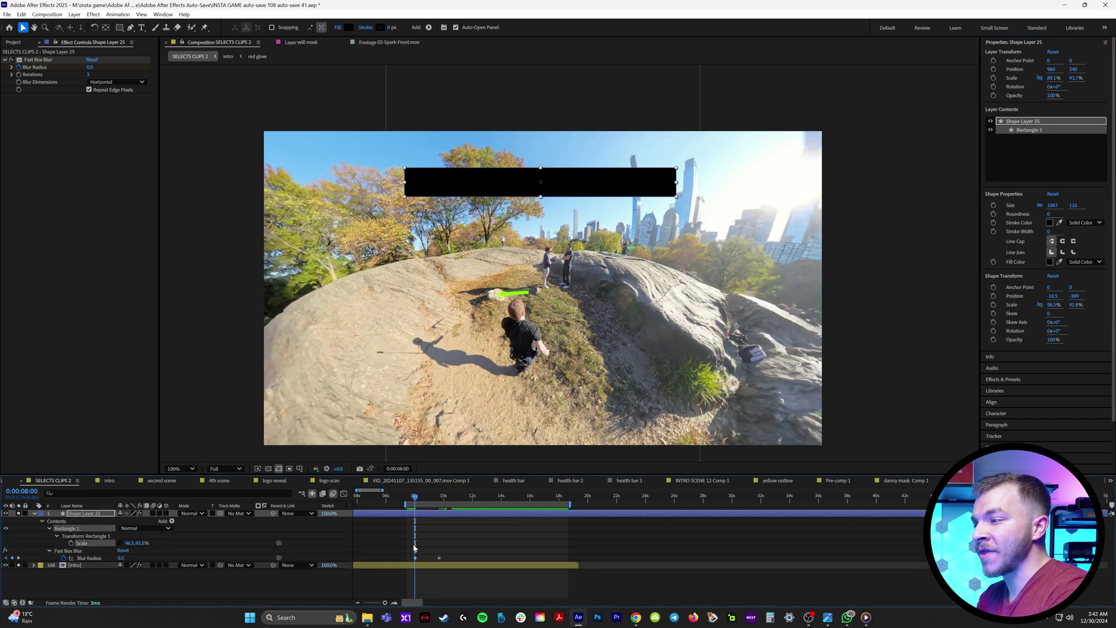
pyautogui.click(18, 558)
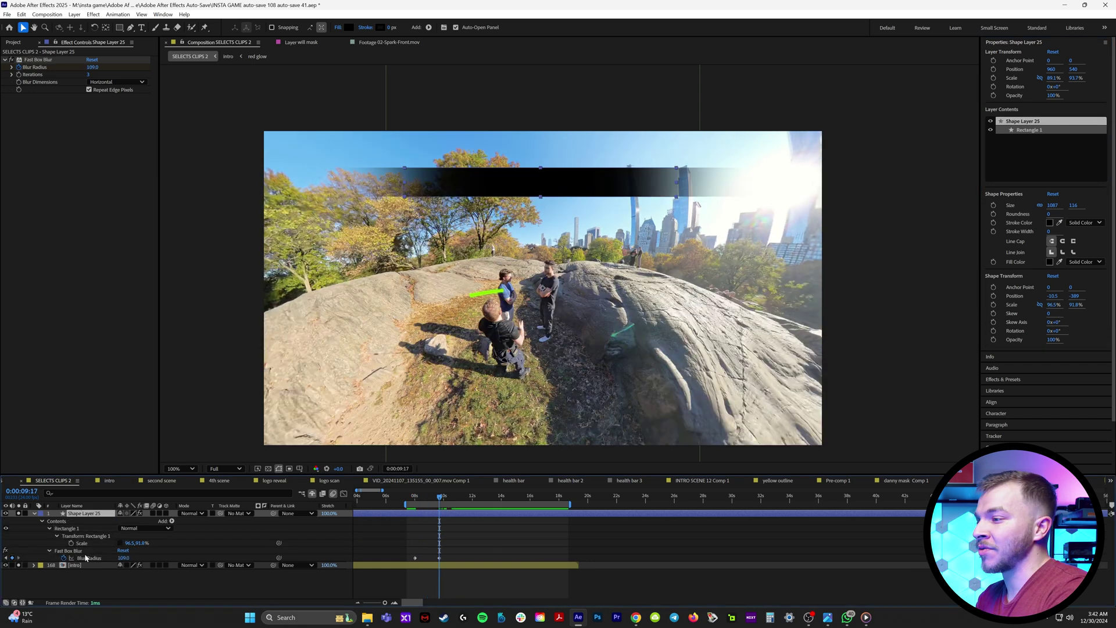
pyautogui.click(994, 304)
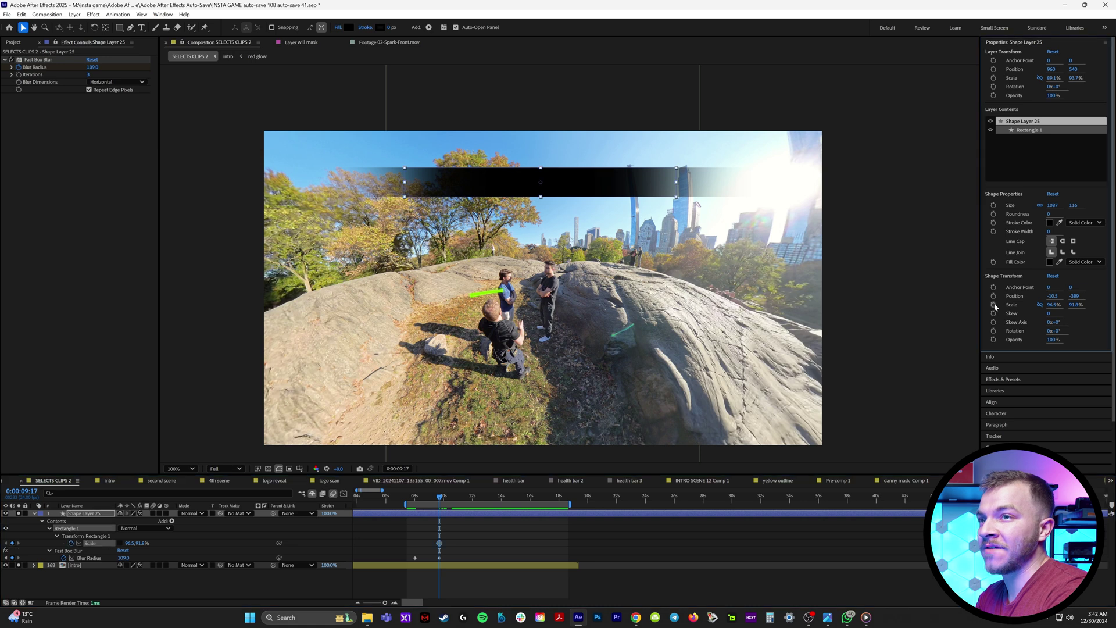
pyautogui.click(415, 501)
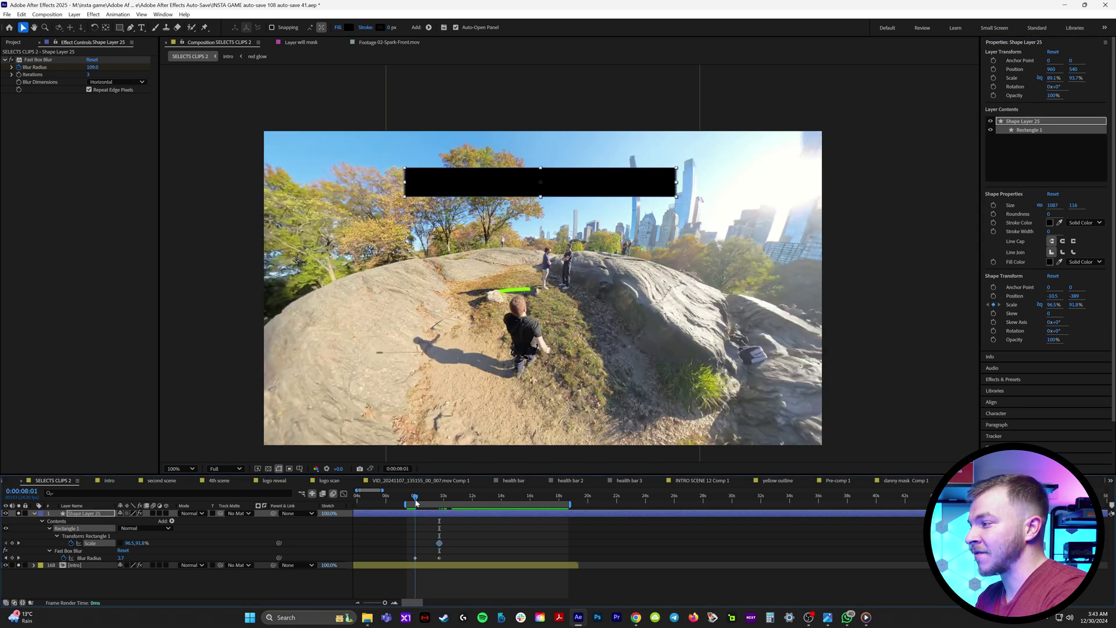
pyautogui.click(1054, 306)
pyautogui.write('0')
pyautogui.press('Return')
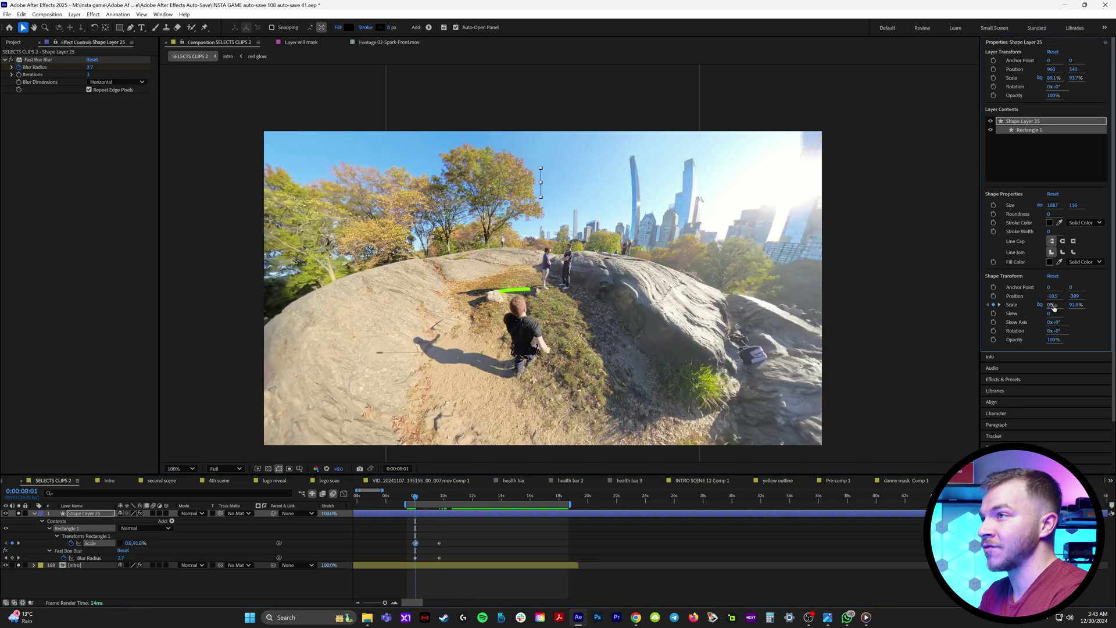
pyautogui.press('space')
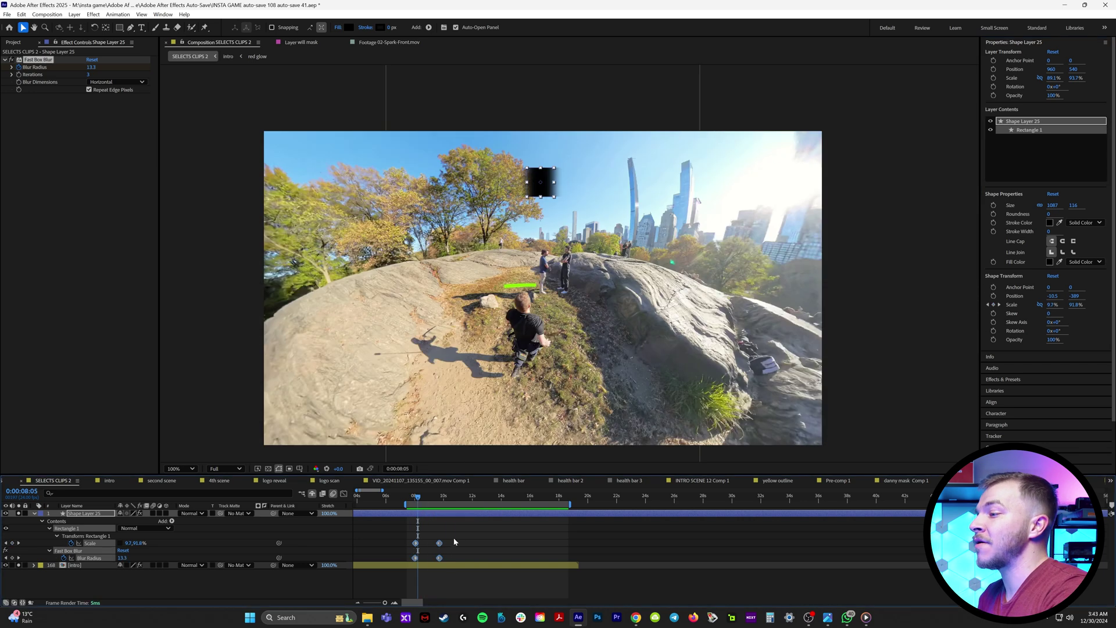
# - Easy-ease the bar's Scale and Blur Radius keyframes, reshape their speed curves to peak early, and preview the motion
pyautogui.rightClick(440, 547)
pyautogui.moveTo(511, 440)
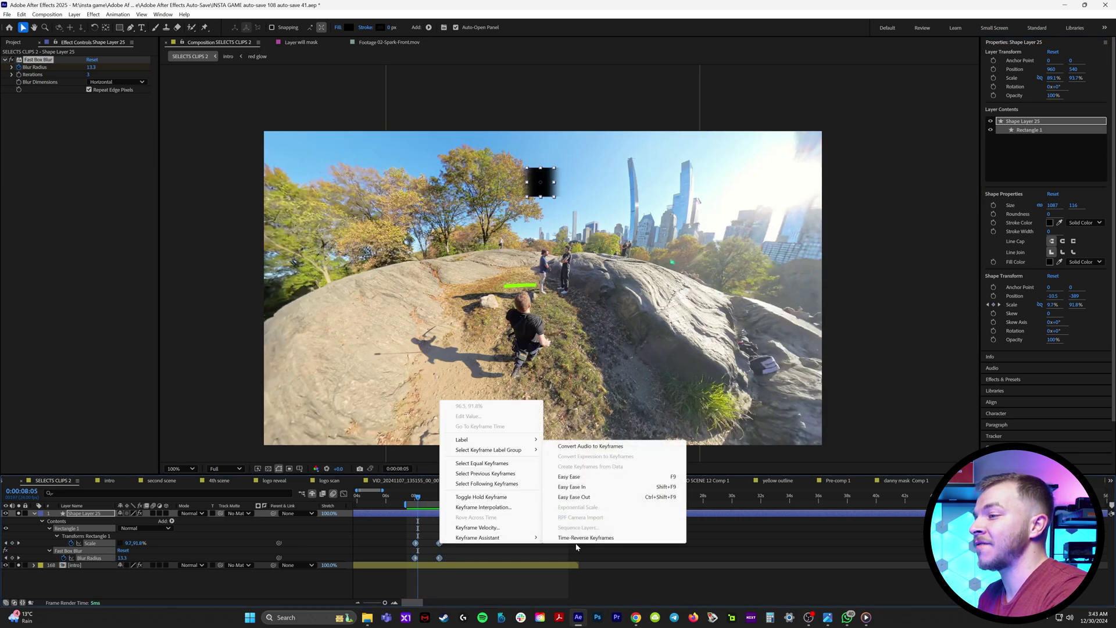
pyautogui.click(573, 487)
pyautogui.hotkey('shift', 'F3')
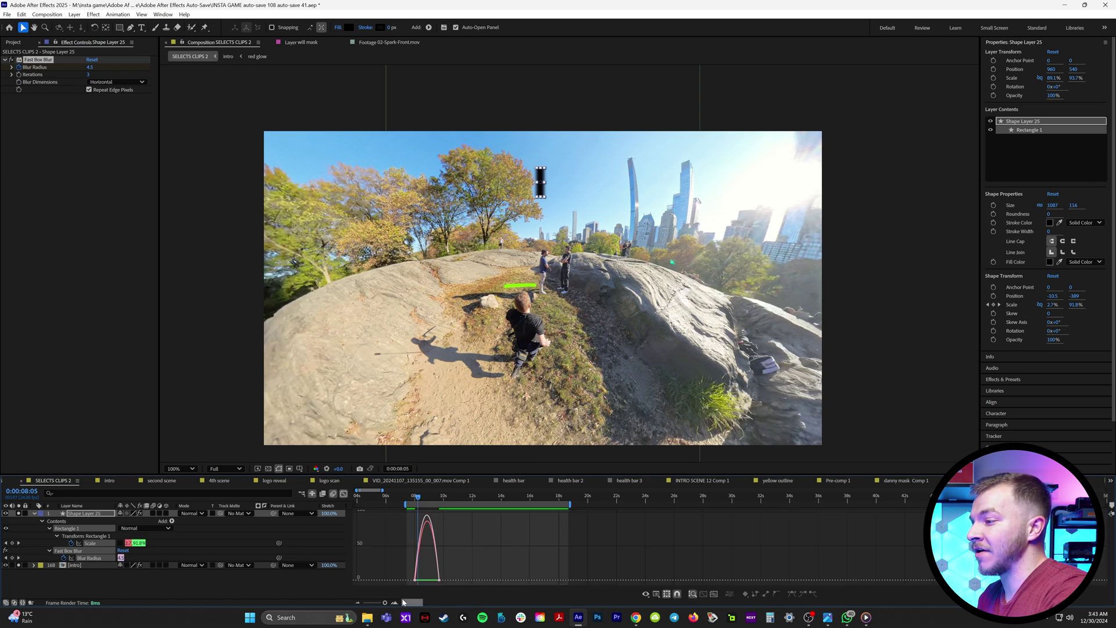
pyautogui.click(393, 602)
pyautogui.click(393, 602)
pyautogui.moveTo(517, 559); pyautogui.dragTo(435, 578)
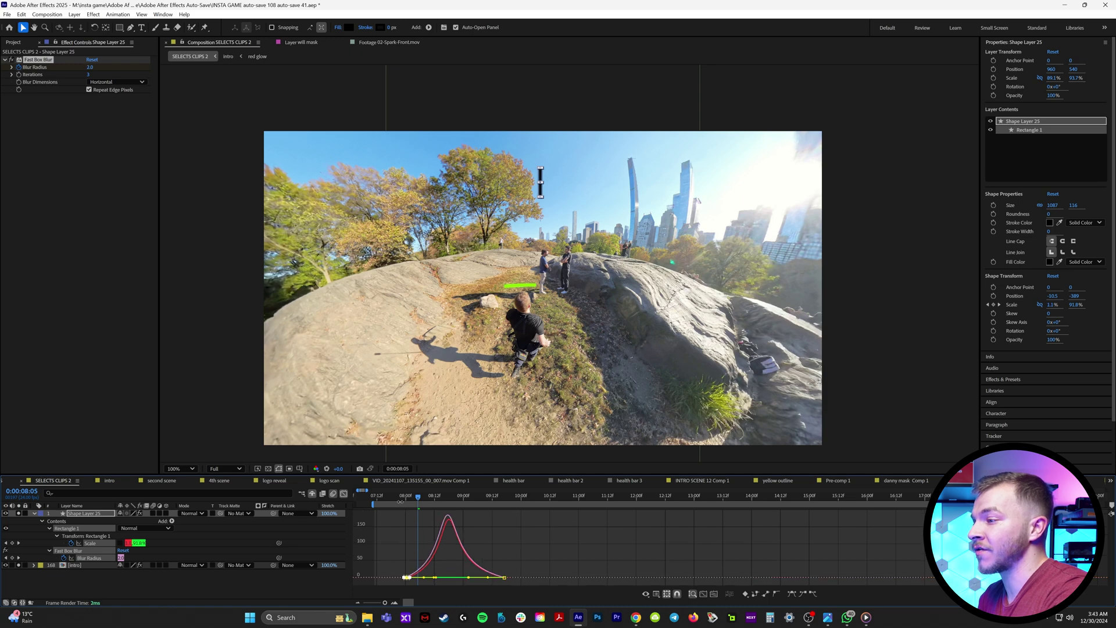
pyautogui.press('space')
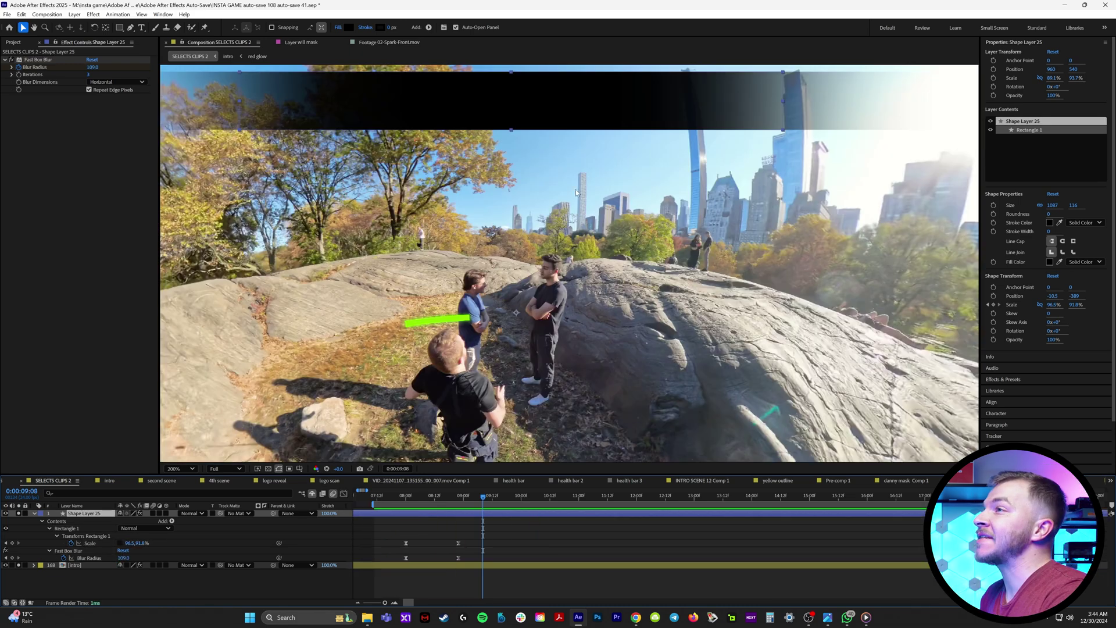
# - Draw a circle about 63.5 px across, filled with white, ffffff, inside the black bar and centre it vertically
pyautogui.moveTo(577, 202); pyautogui.dragTo(623, 328)
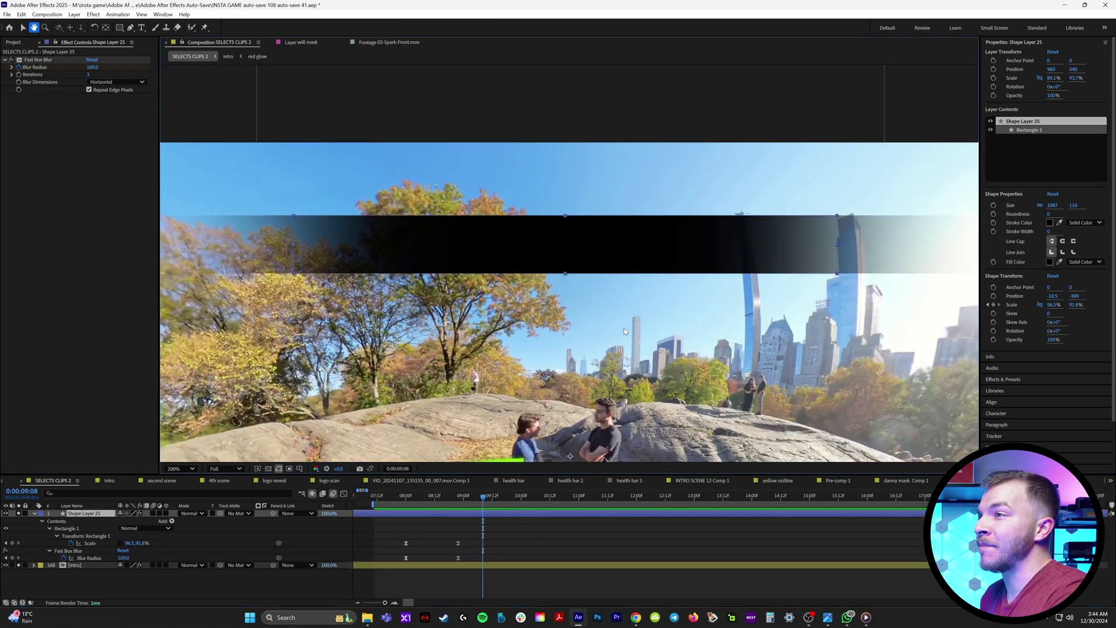
pyautogui.click(120, 27)
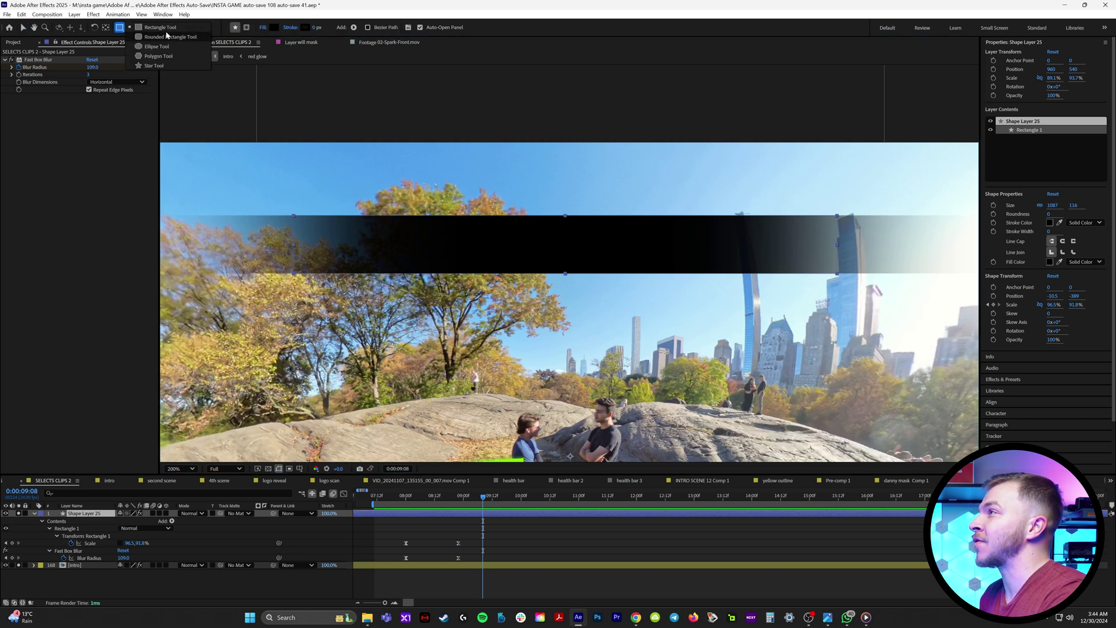
pyautogui.click(156, 47)
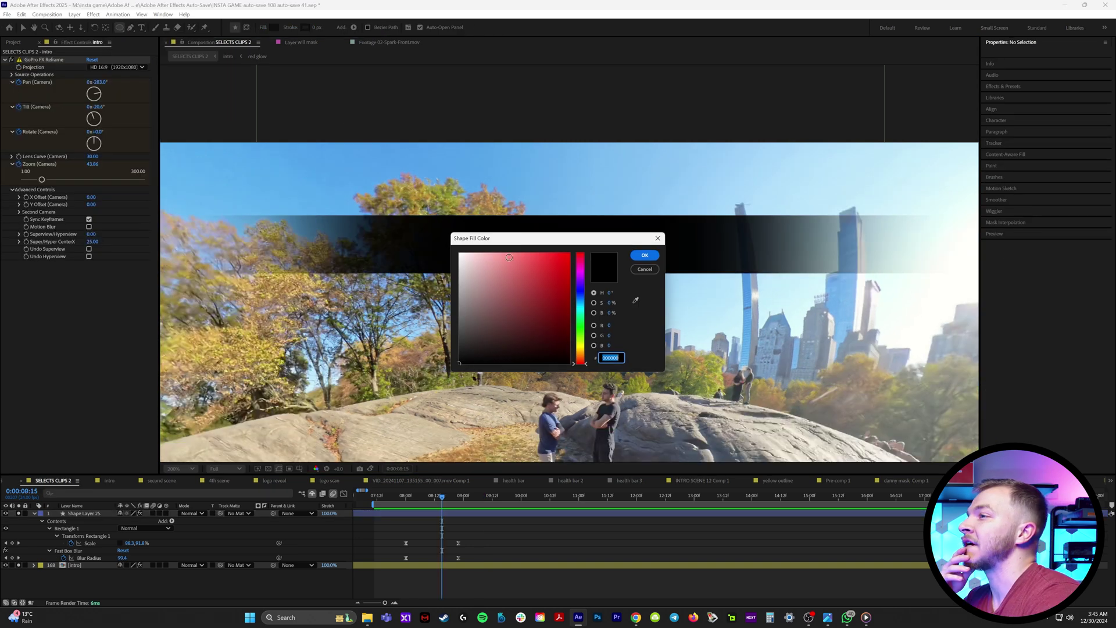
pyautogui.write('ffffff')
pyautogui.click(644, 255)
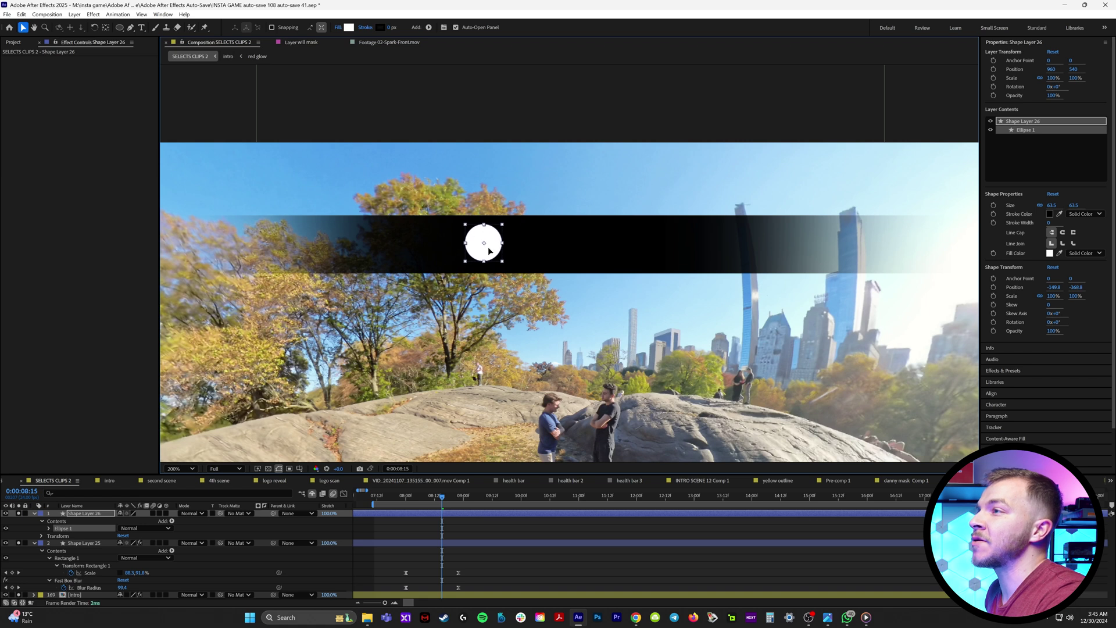
pyautogui.moveTo(488, 250); pyautogui.dragTo(490, 252)
# - Add a square about 34 px wide inside the white circle, with no fill and a thick black stroke
pyautogui.click(120, 27)
pyautogui.click(160, 30)
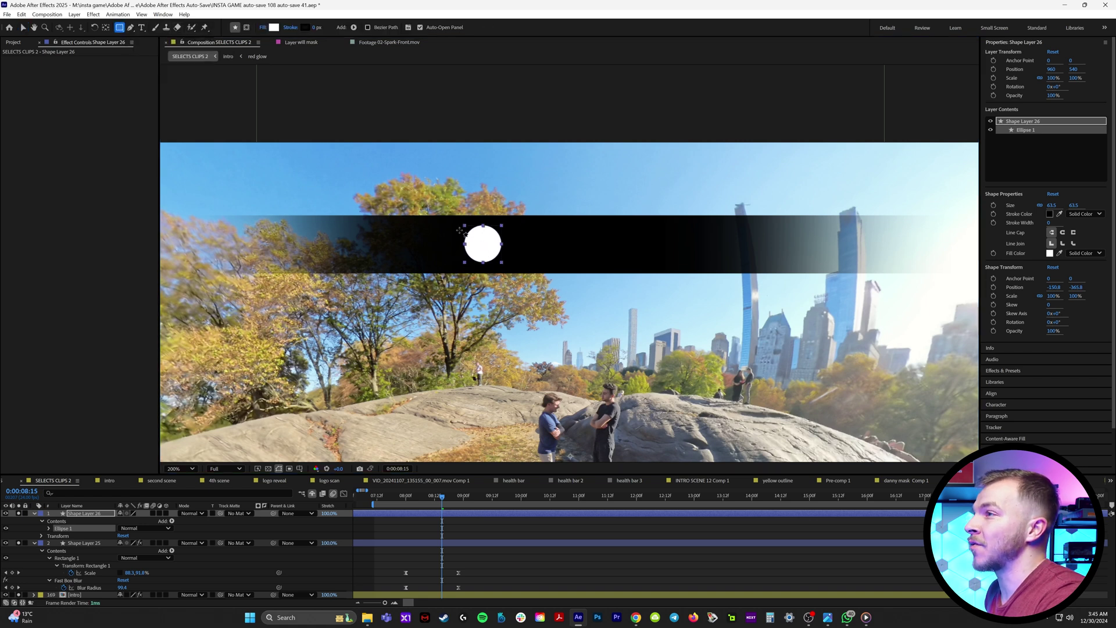
pyautogui.scroll(1, 500, 239)
pyautogui.moveTo(381, 204); pyautogui.dragTo(417, 243)
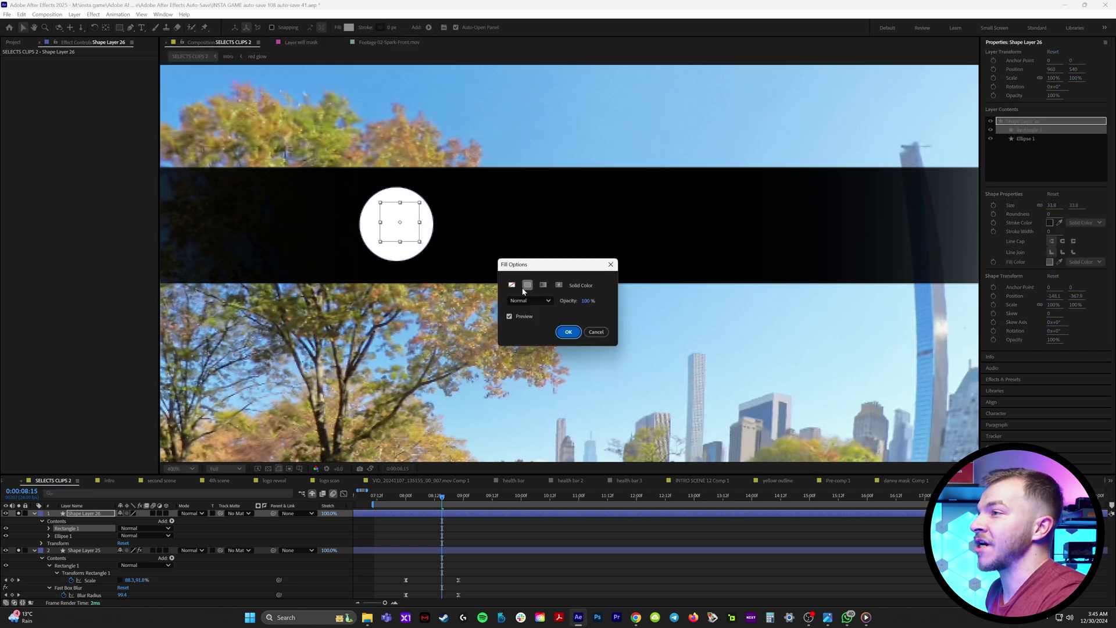
pyautogui.click(511, 288)
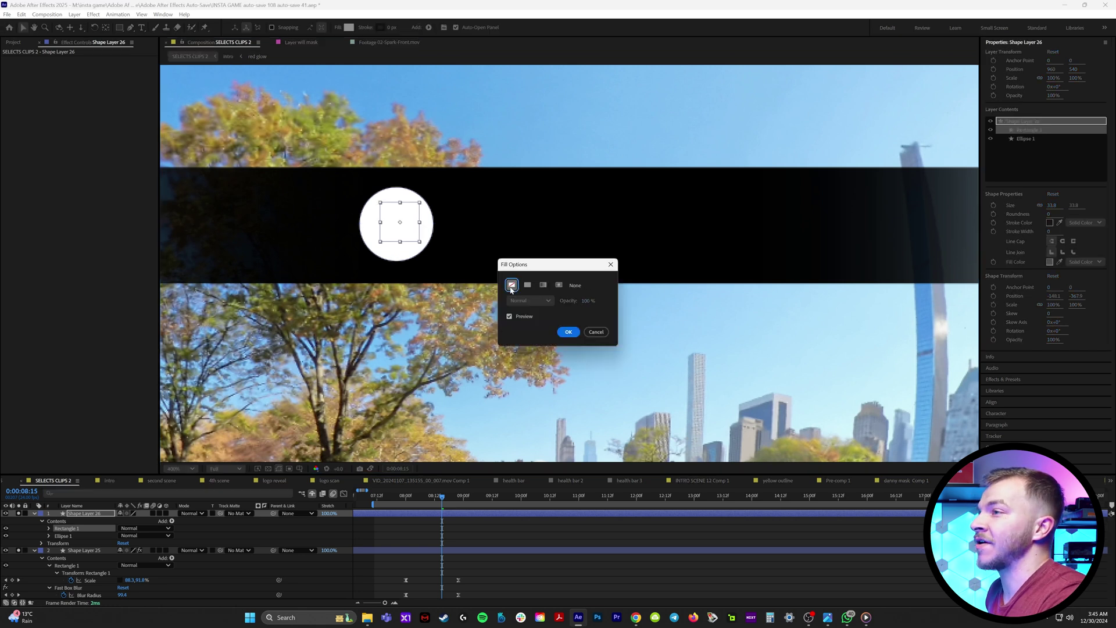
pyautogui.click(568, 332)
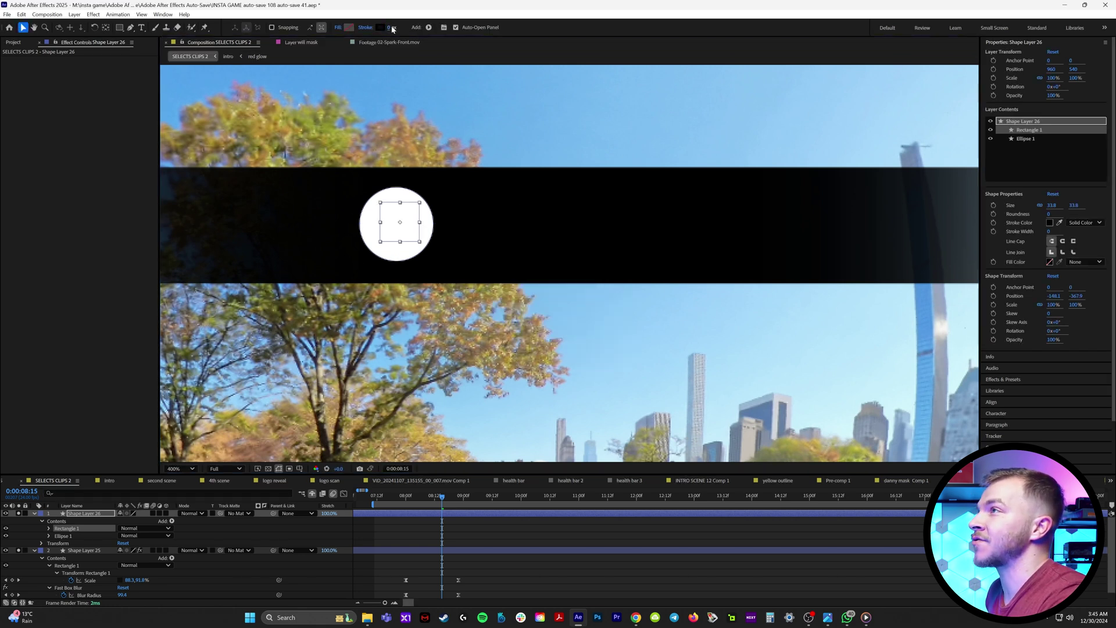
pyautogui.moveTo(394, 31); pyautogui.dragTo(398, 27)
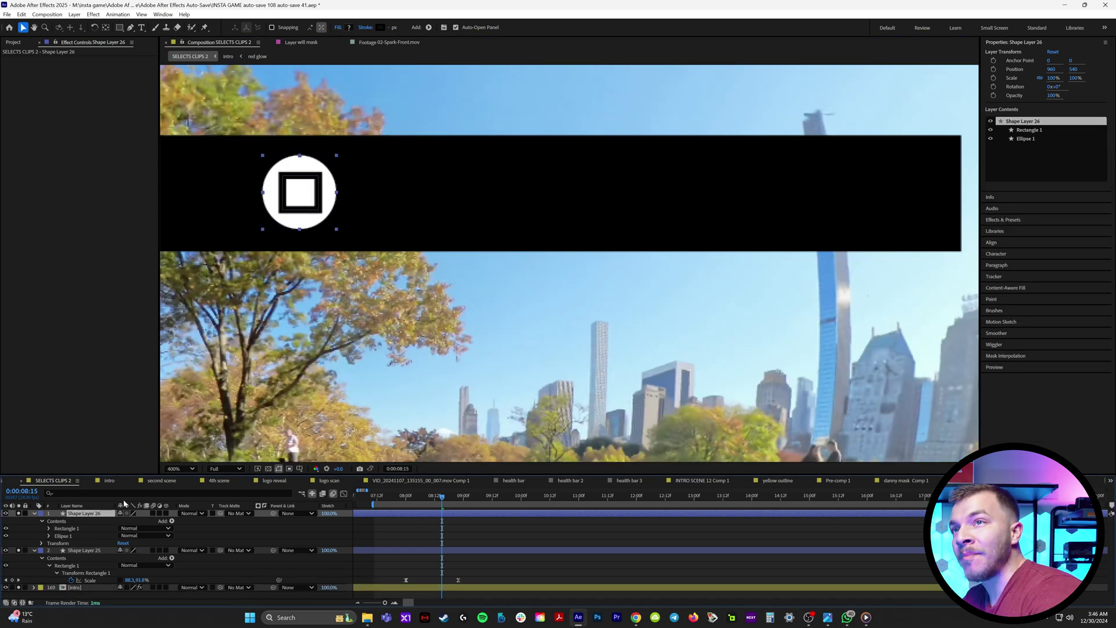
# - Apply Bevel Alpha to the circle-and-square icon and set its Edge Thickness to about 5
pyautogui.click(1013, 219)
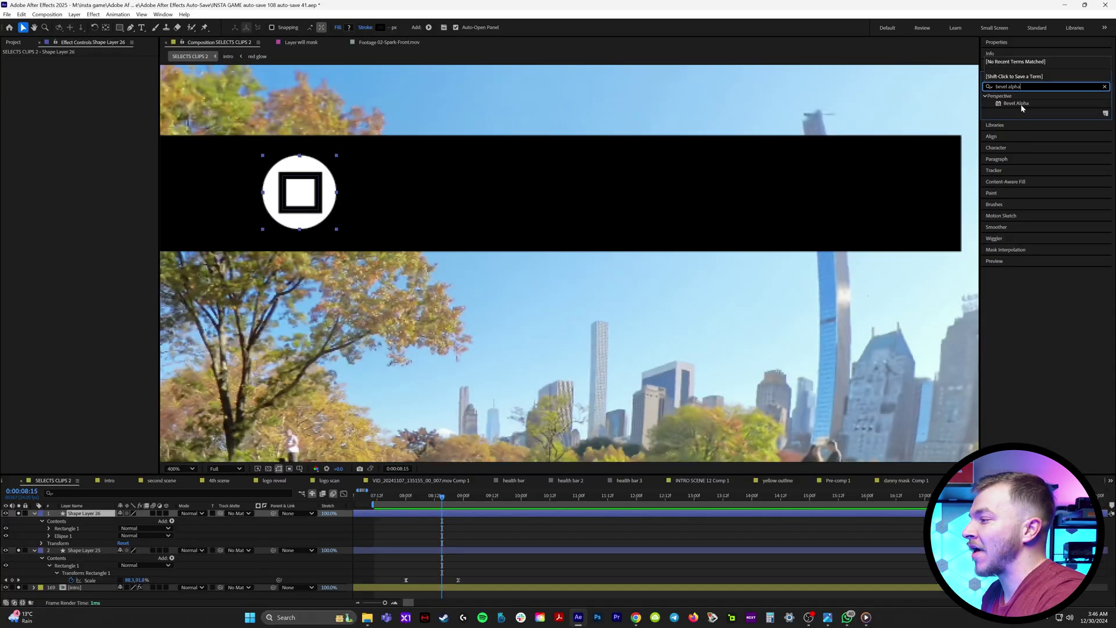
pyautogui.doubleClick(1022, 105)
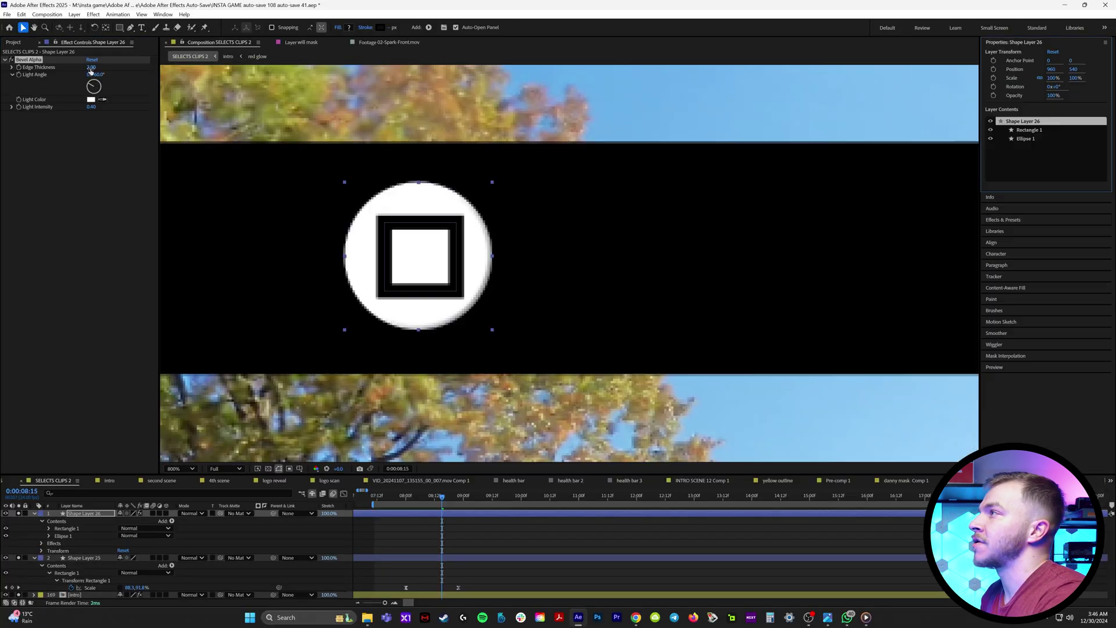
pyautogui.moveTo(89, 68); pyautogui.dragTo(97, 61)
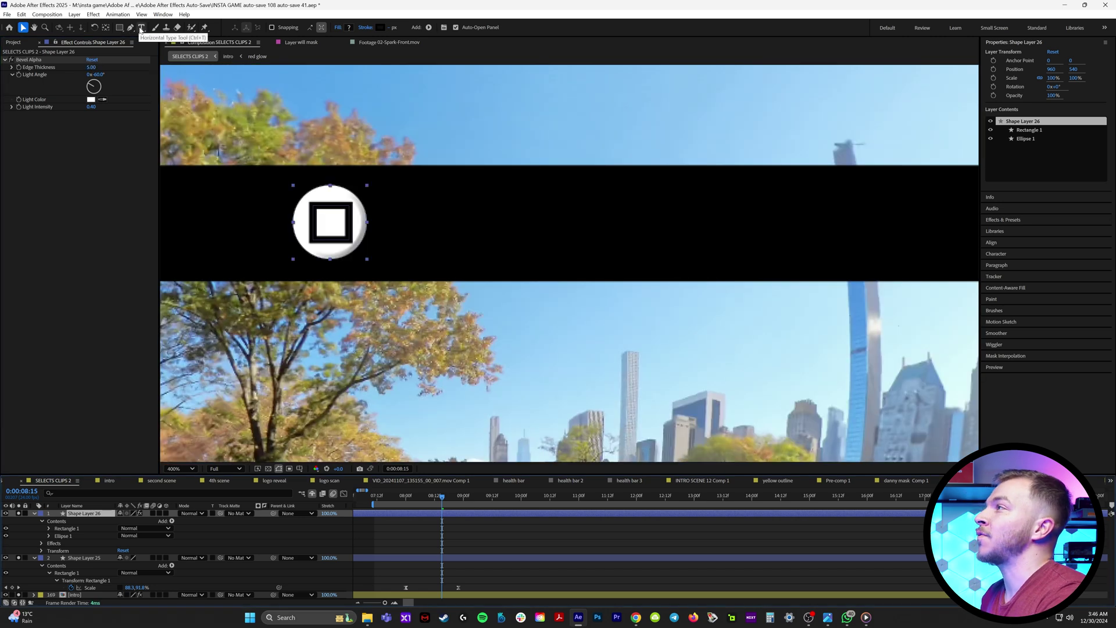
# - Add the white title text ATTACK beside the circular icon on the black bar
pyautogui.click(141, 27)
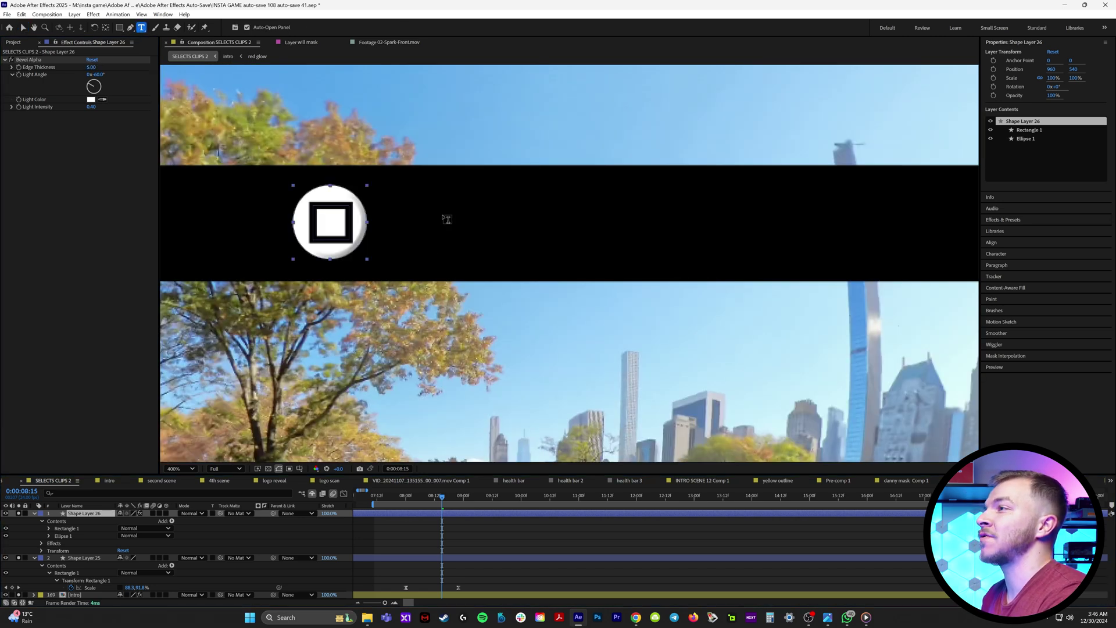
pyautogui.click(447, 220)
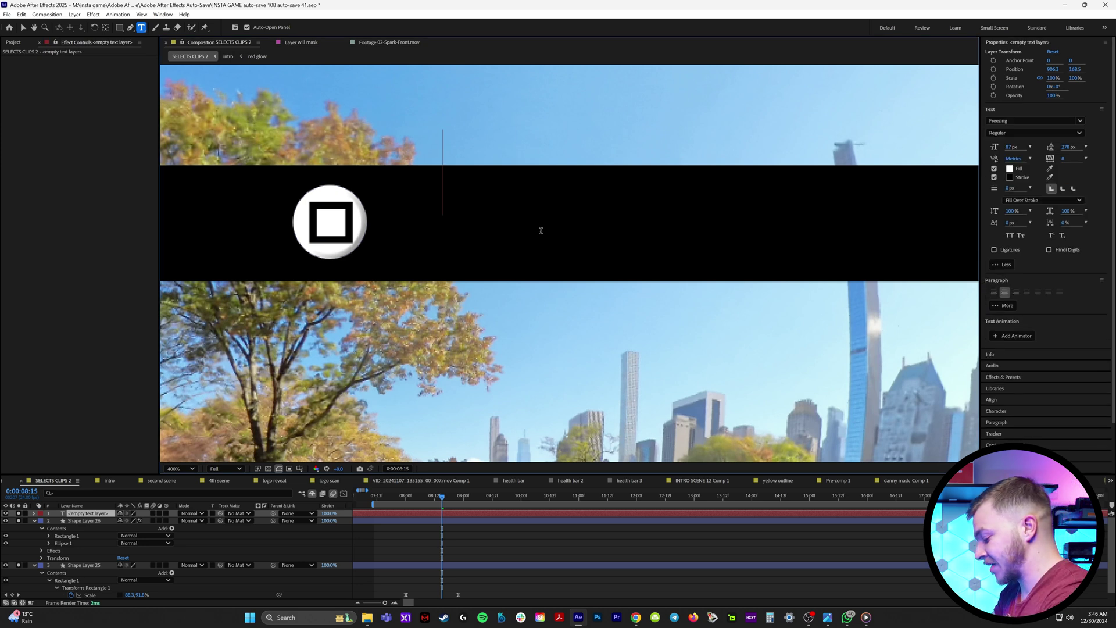
pyautogui.write('FIGHT')
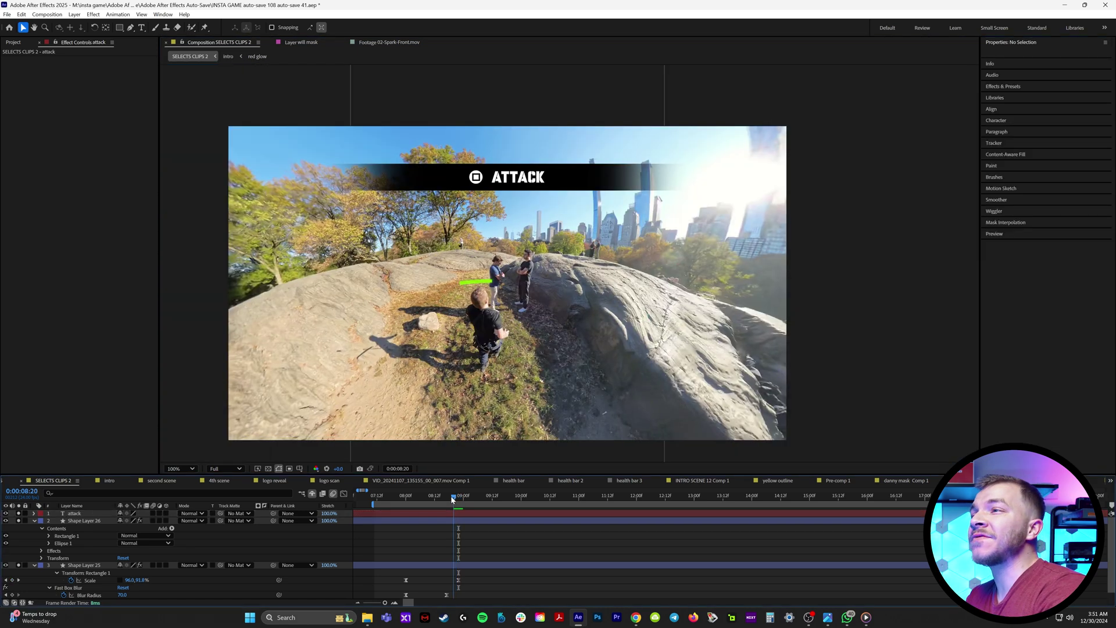
# - Fade in the ATTACK text and circular icon from 0% opacity at 0:00:08:03 to 100% at 0:00:08:15, and preview it
pyautogui.moveTo(451, 499); pyautogui.dragTo(455, 499)
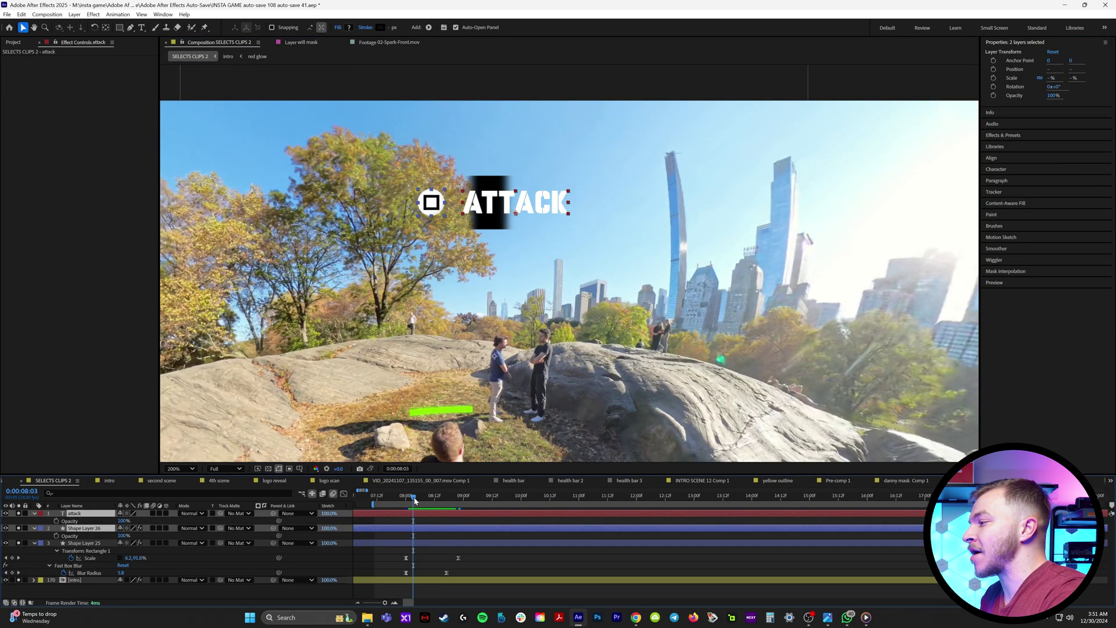
pyautogui.moveTo(415, 500); pyautogui.dragTo(405, 498)
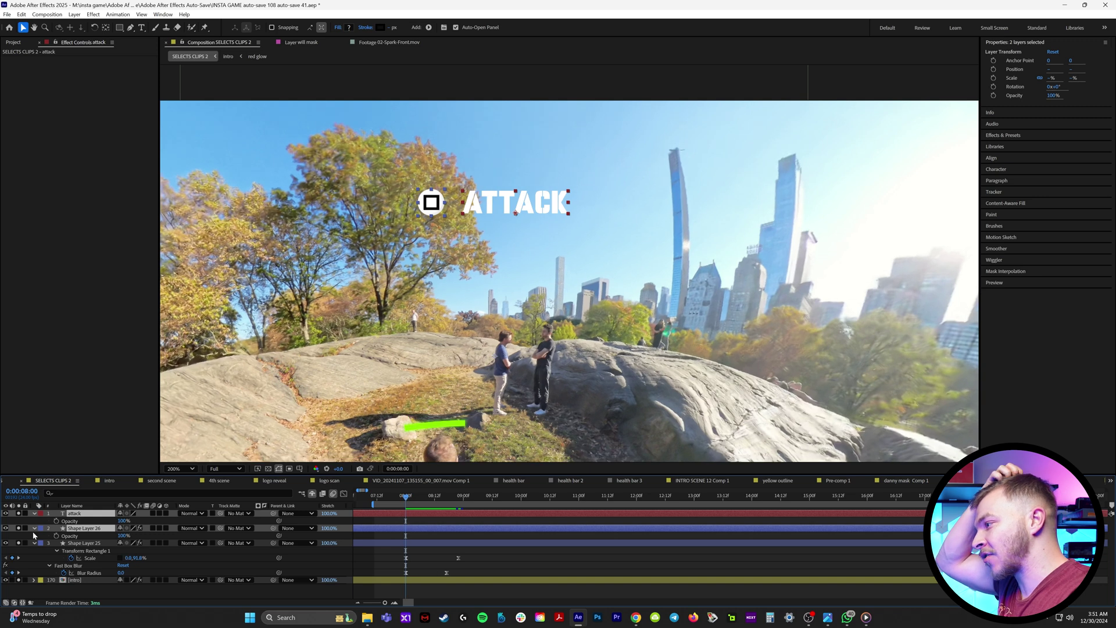
pyautogui.click(56, 521)
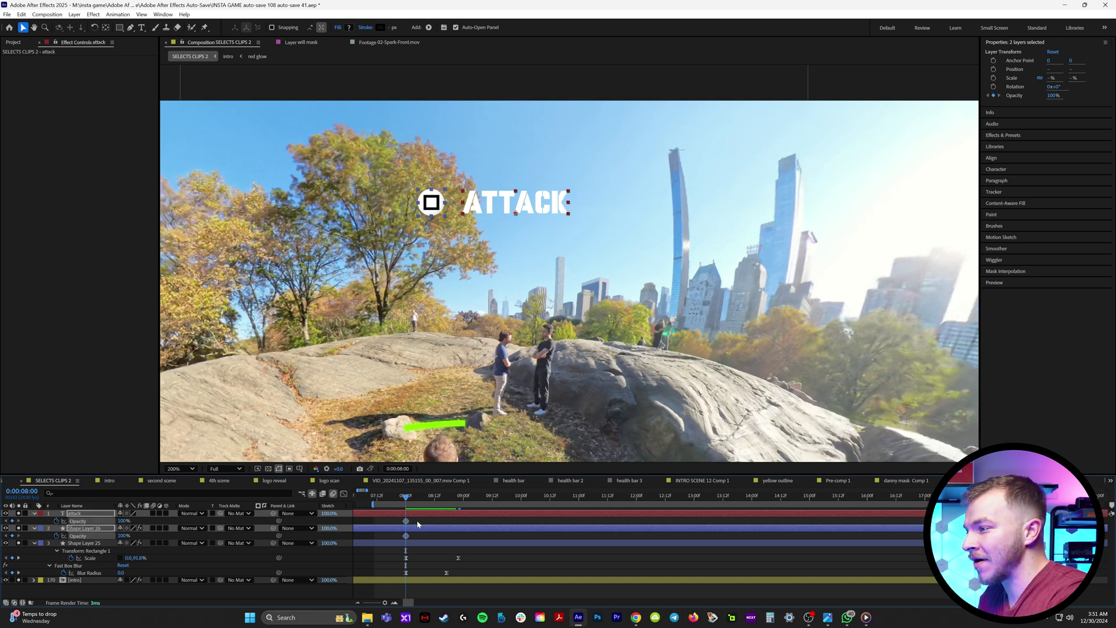
pyautogui.moveTo(417, 520); pyautogui.dragTo(404, 537)
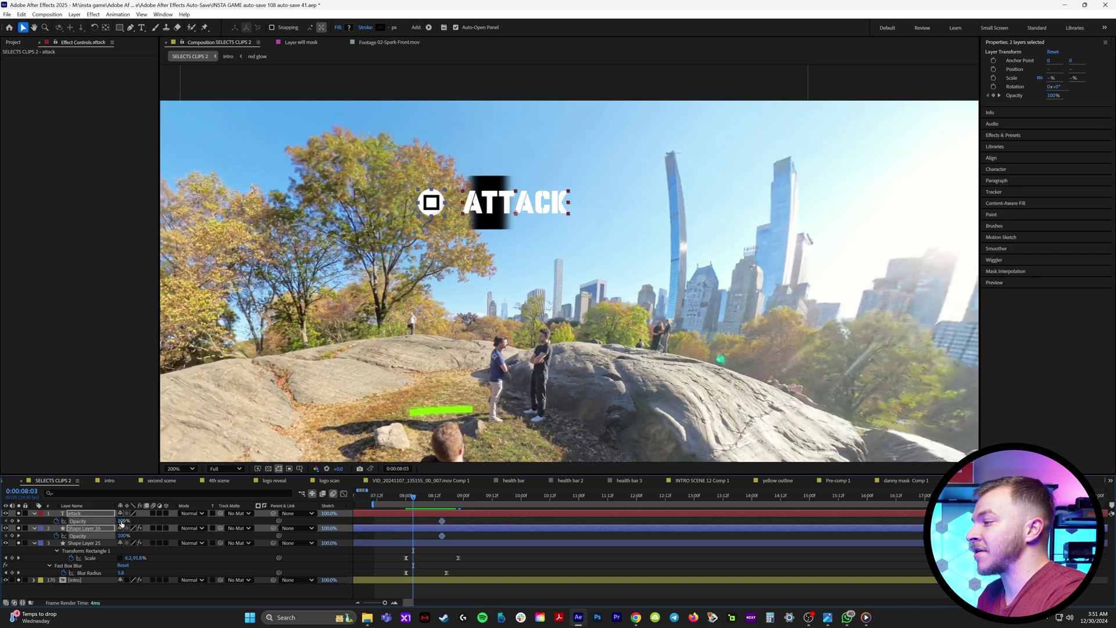
pyautogui.moveTo(121, 523); pyautogui.dragTo(72, 521)
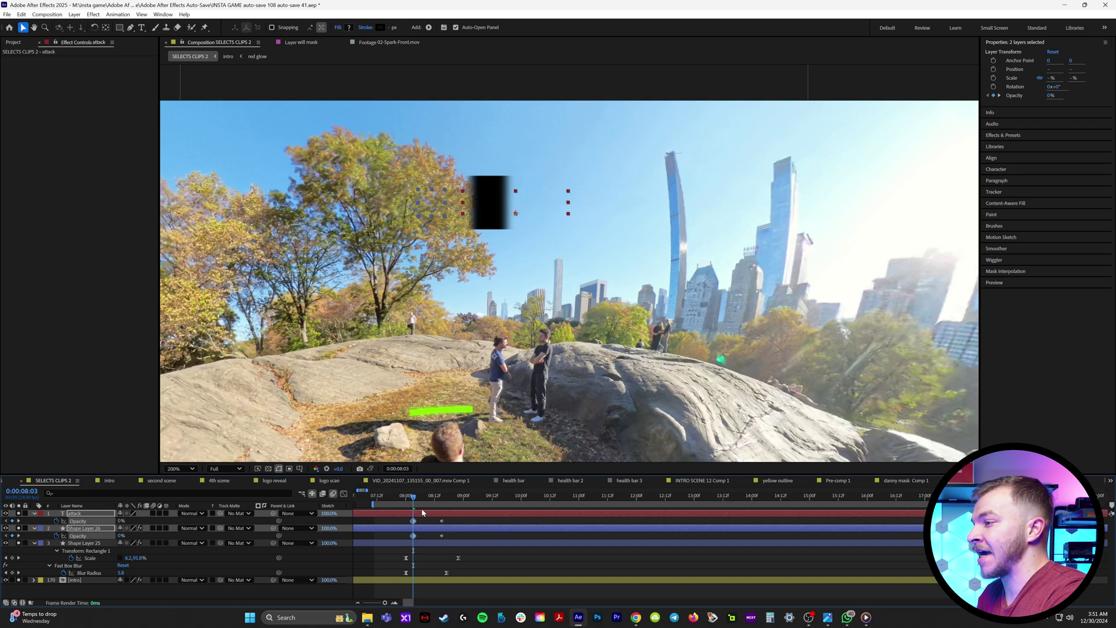
pyautogui.moveTo(411, 499); pyautogui.dragTo(448, 505)
pyautogui.press('space')
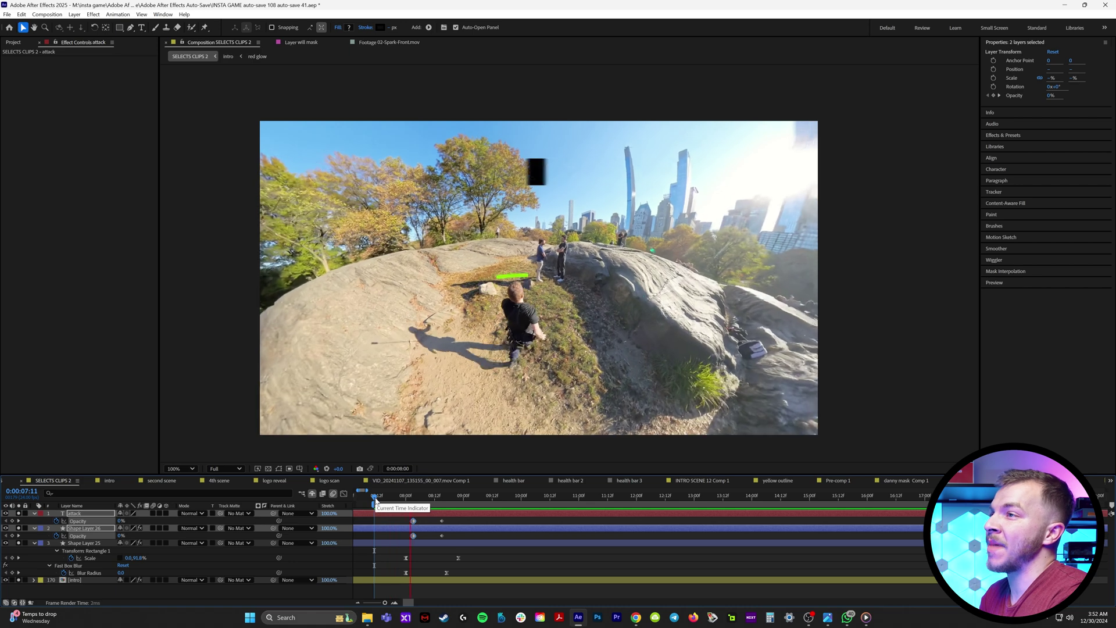
pyautogui.press('space')
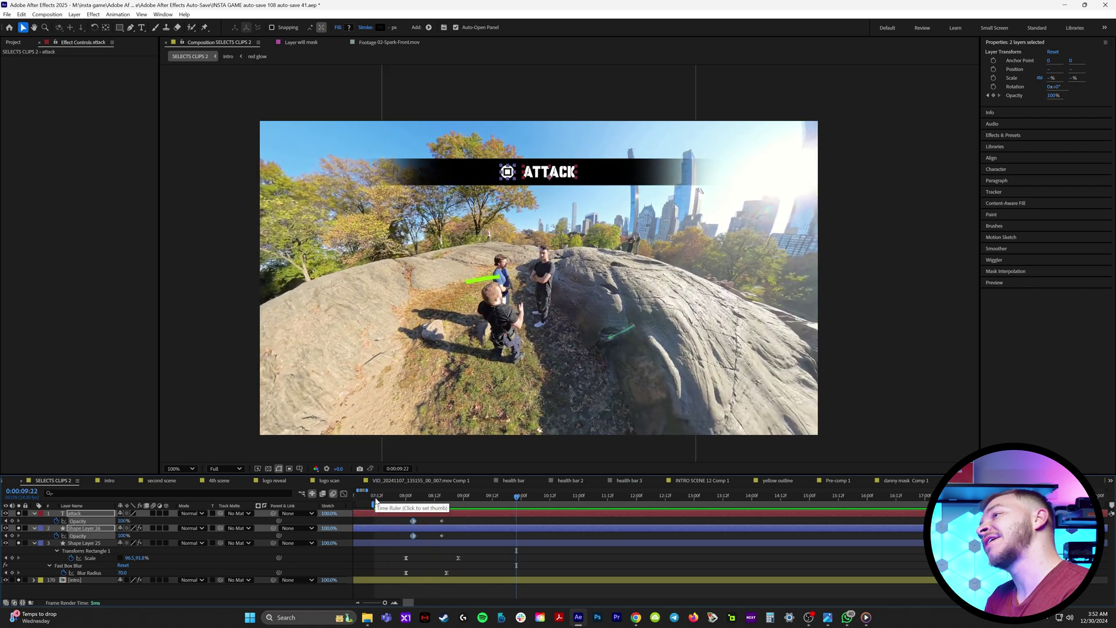
# - Centre the anchor point of the circle-and-square icon layer on the icon
pyautogui.moveTo(482, 499); pyautogui.dragTo(502, 519)
pyautogui.click(521, 536)
pyautogui.scroll(4, 540, 326)
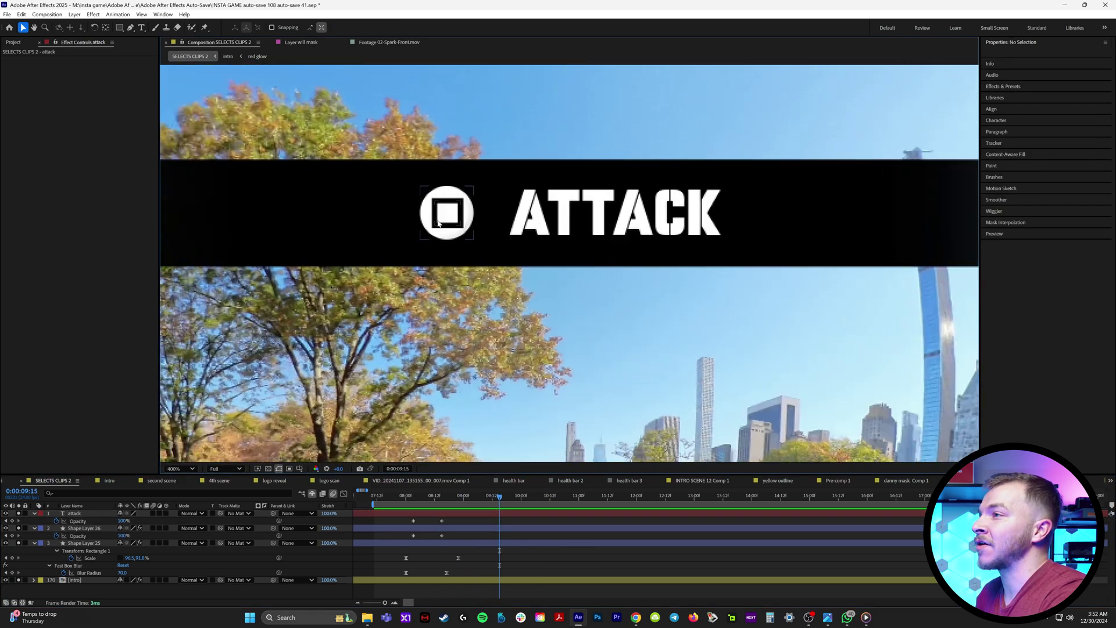
pyautogui.click(439, 224)
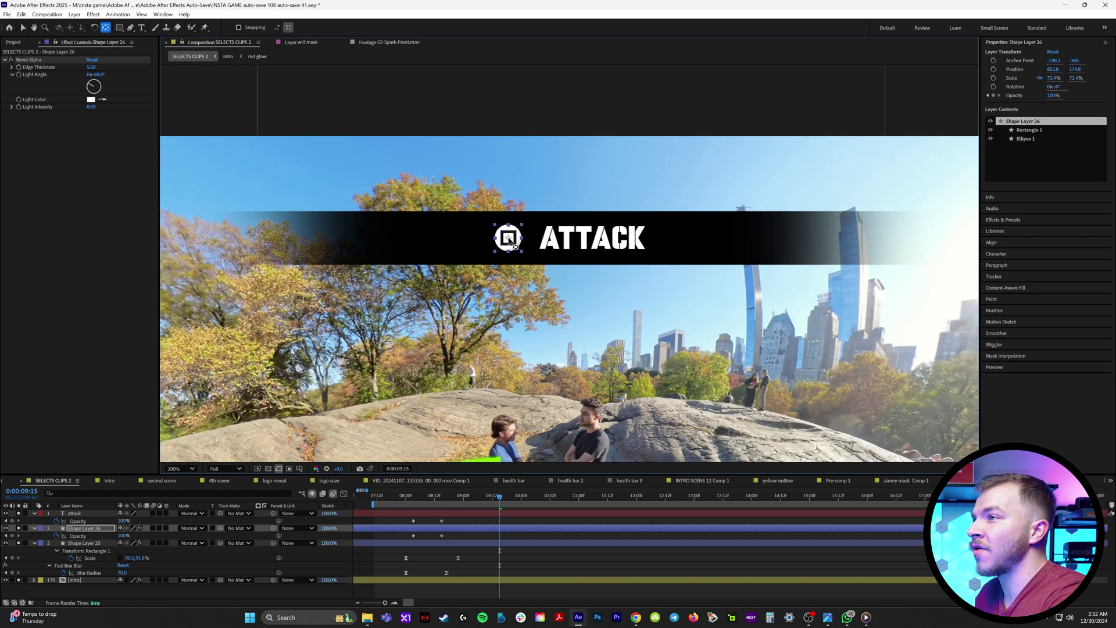
pyautogui.scroll(2, 508, 241)
# - Animate the icon's Scale as a button-press pulse: 72.4% at 0:00:09:12, slightly smaller at 0:00:09:15, and 72.4% again at 0:00:09:18
pyautogui.press('s')
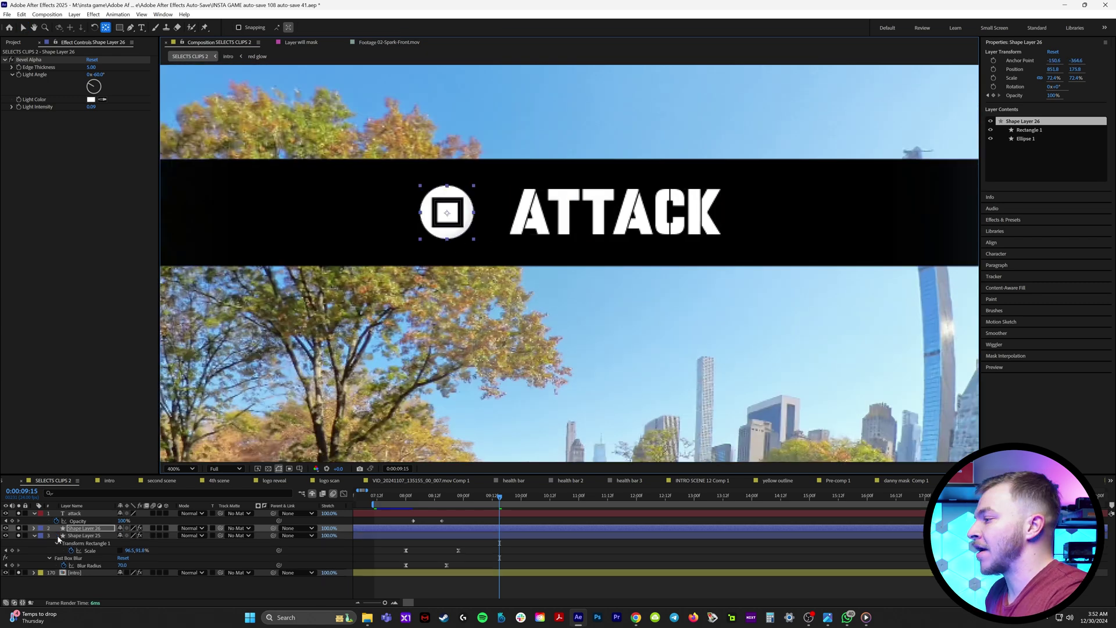
pyautogui.click(56, 535)
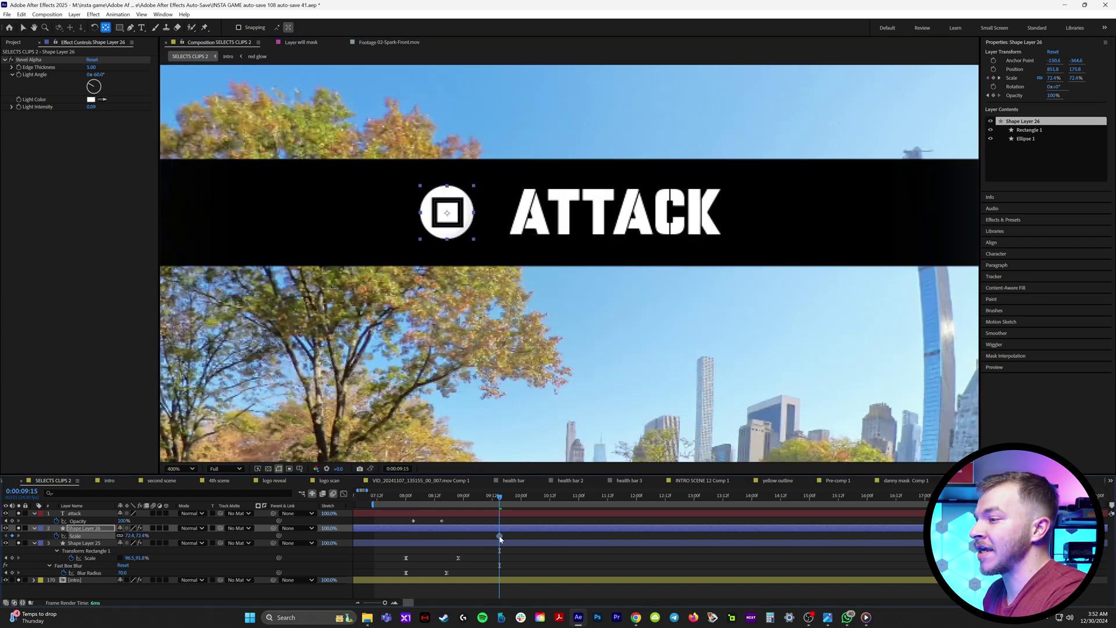
pyautogui.moveTo(500, 536); pyautogui.dragTo(504, 536)
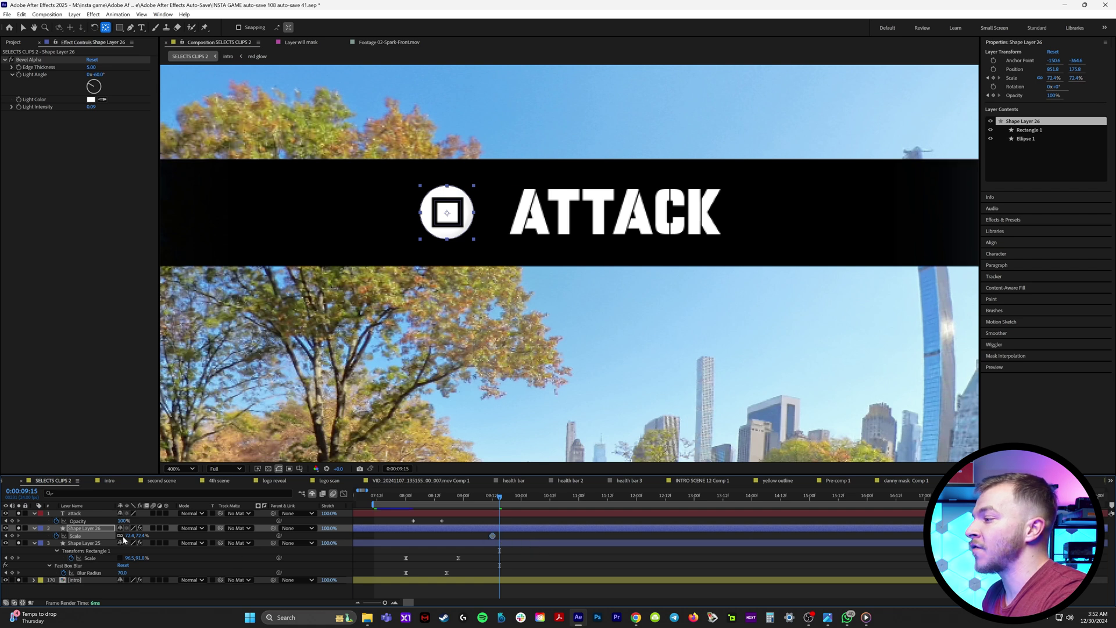
pyautogui.moveTo(126, 536); pyautogui.dragTo(43, 547)
pyautogui.press('pagedown')
pyautogui.press('pagedown')
pyautogui.press('pagedown')
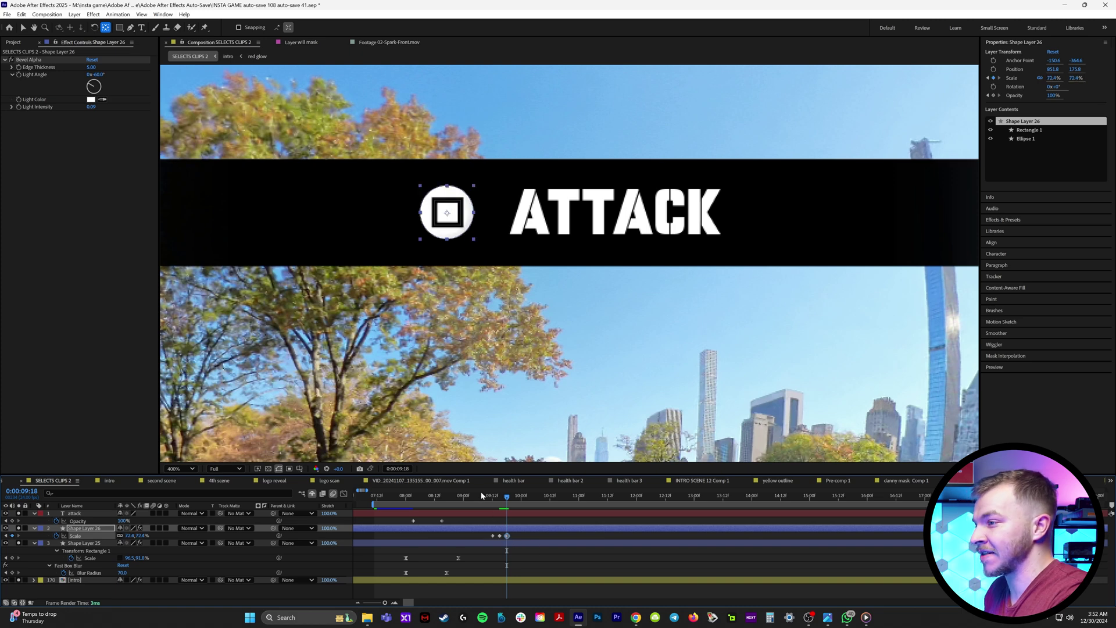
# - Preview the icon's scale pulse and smooth its scale keyframes with Easy Ease
pyautogui.moveTo(494, 496); pyautogui.dragTo(491, 501)
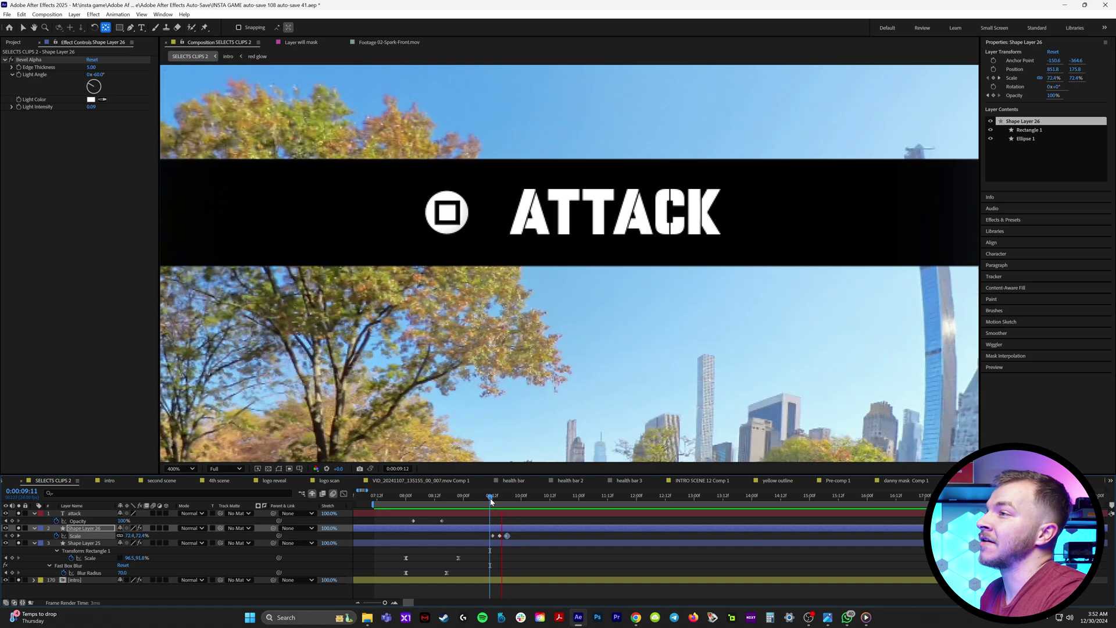
pyautogui.rightClick(493, 536)
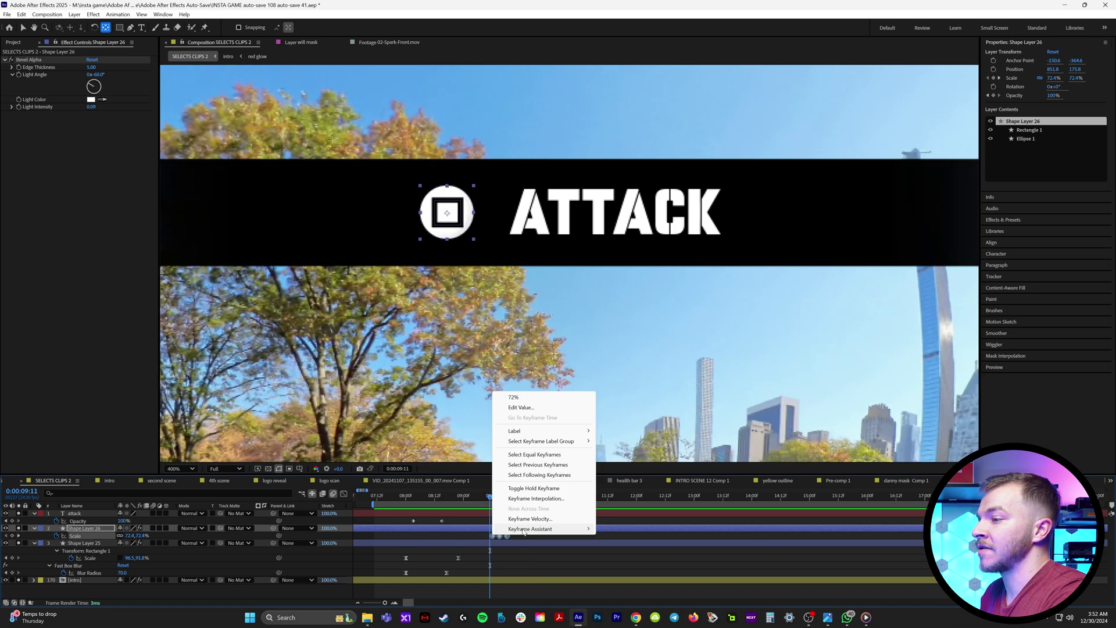
pyautogui.moveTo(578, 534)
pyautogui.click(618, 559)
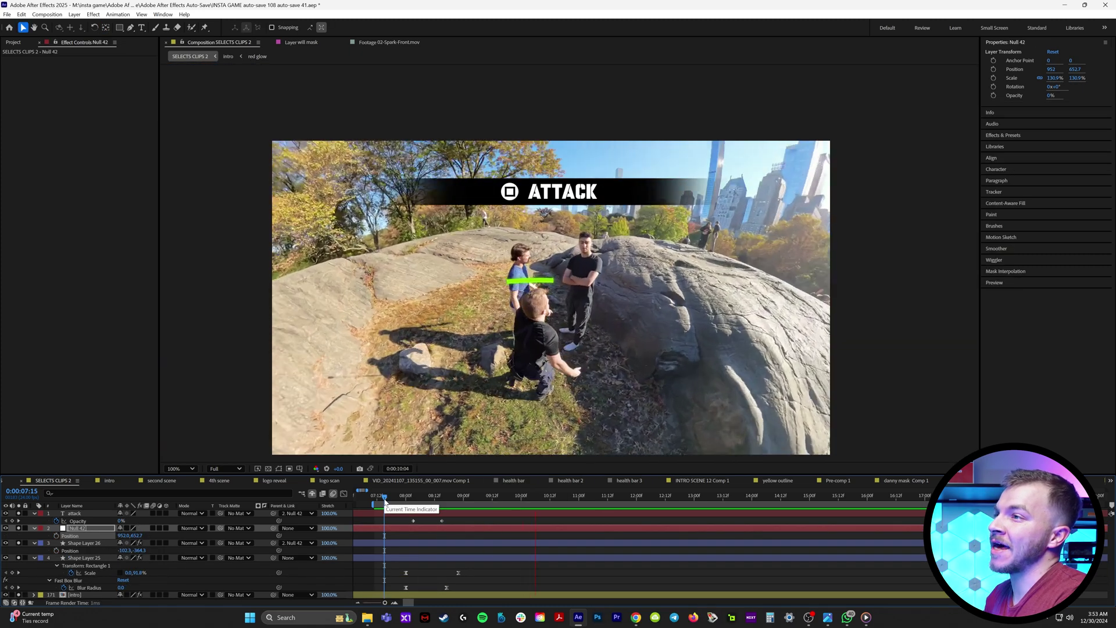
# - Fade out the ATTACK text, icon and black bar from 100% opacity at 0:00:10:02 to 0% at 0:00:10:11, and preview it
pyautogui.moveTo(518, 512)
pyautogui.mouseDown()
pyautogui.moveTo(540, 512)
pyautogui.moveTo(526, 511)
pyautogui.mouseUp()
pyautogui.moveTo(550, 519); pyautogui.dragTo(516, 561)
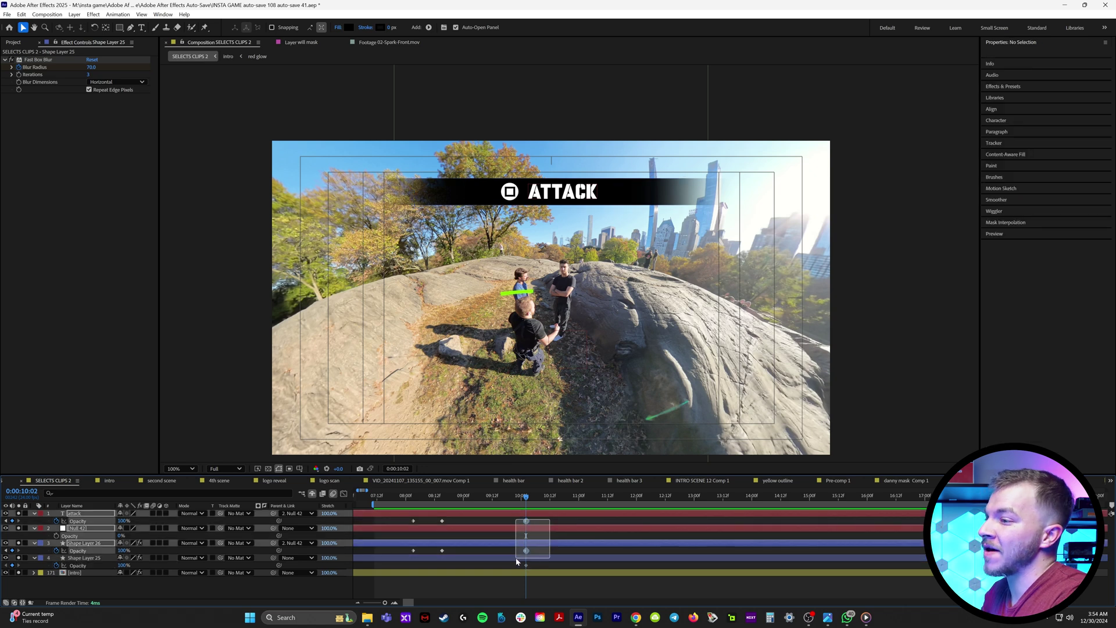
pyautogui.moveTo(541, 518); pyautogui.dragTo(518, 571)
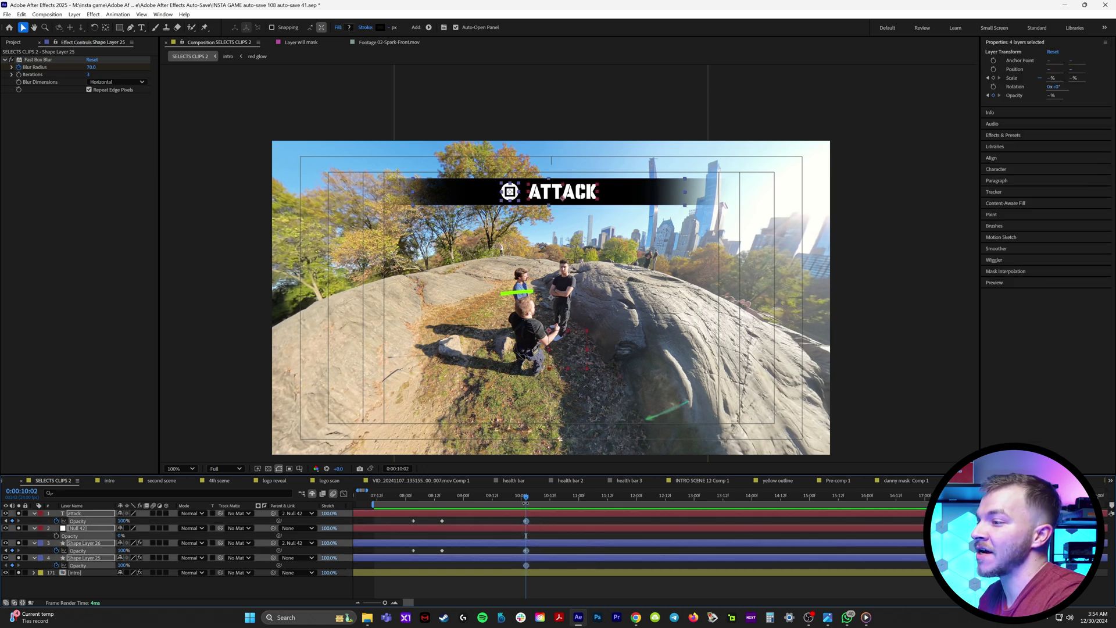
pyautogui.moveTo(526, 499); pyautogui.dragTo(548, 507)
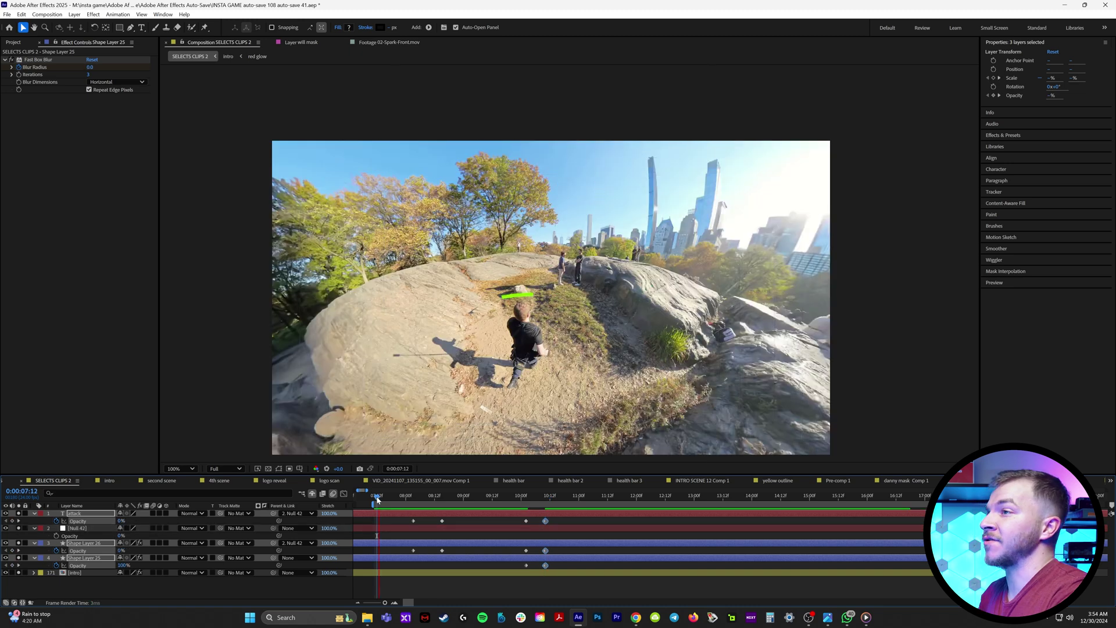
pyautogui.press('space')
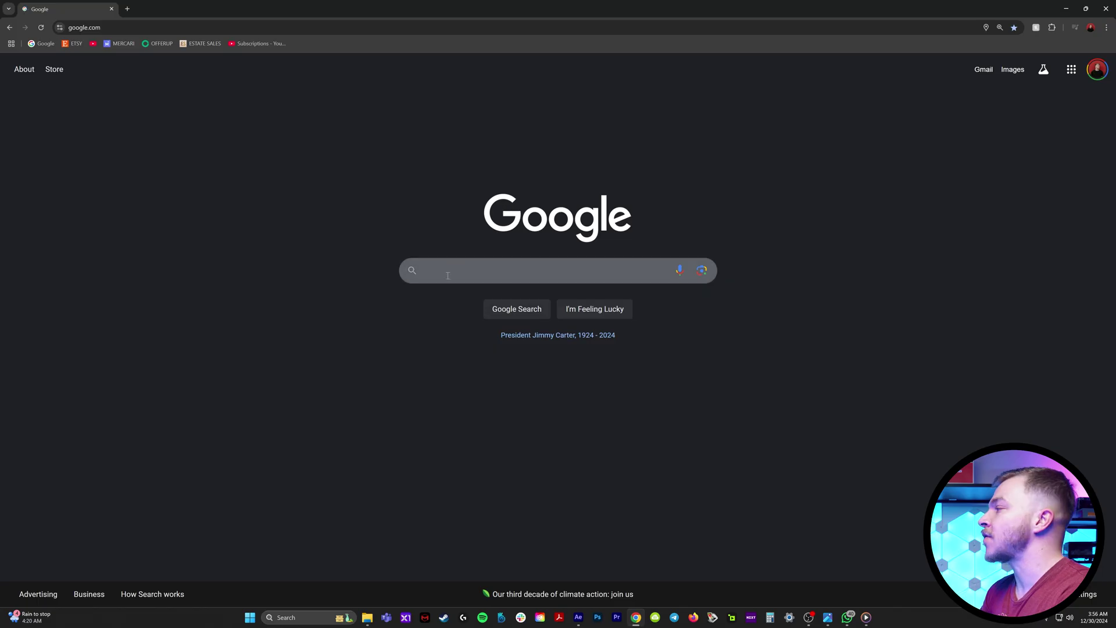
# - In Chrome, search Google Images for "red water color" and save a red watercolor background image
pyautogui.click(448, 275)
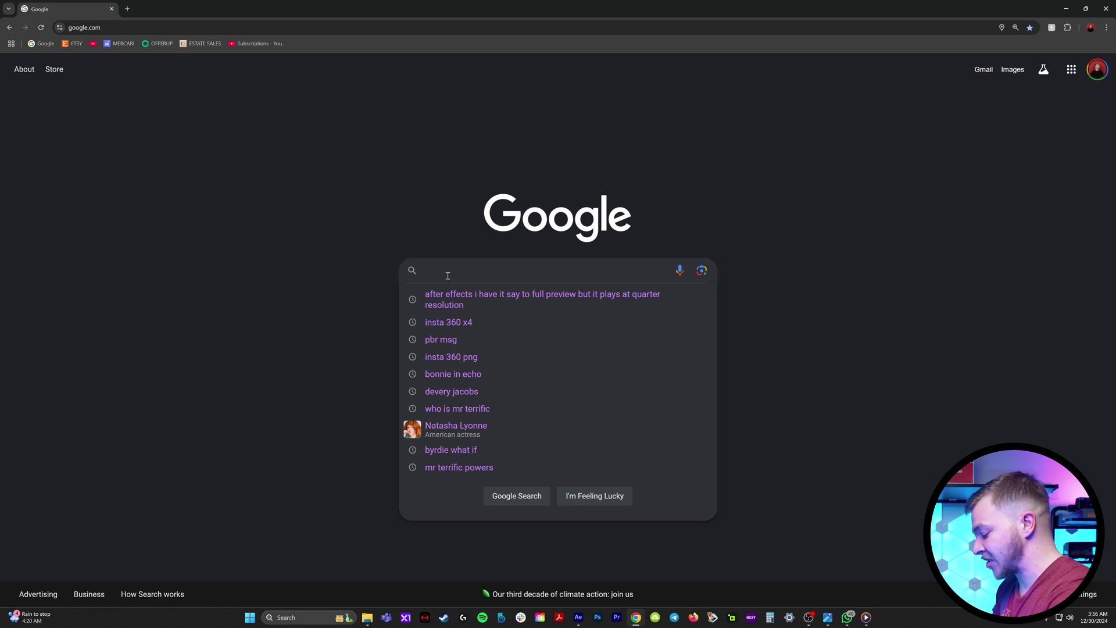
pyautogui.write('red water color')
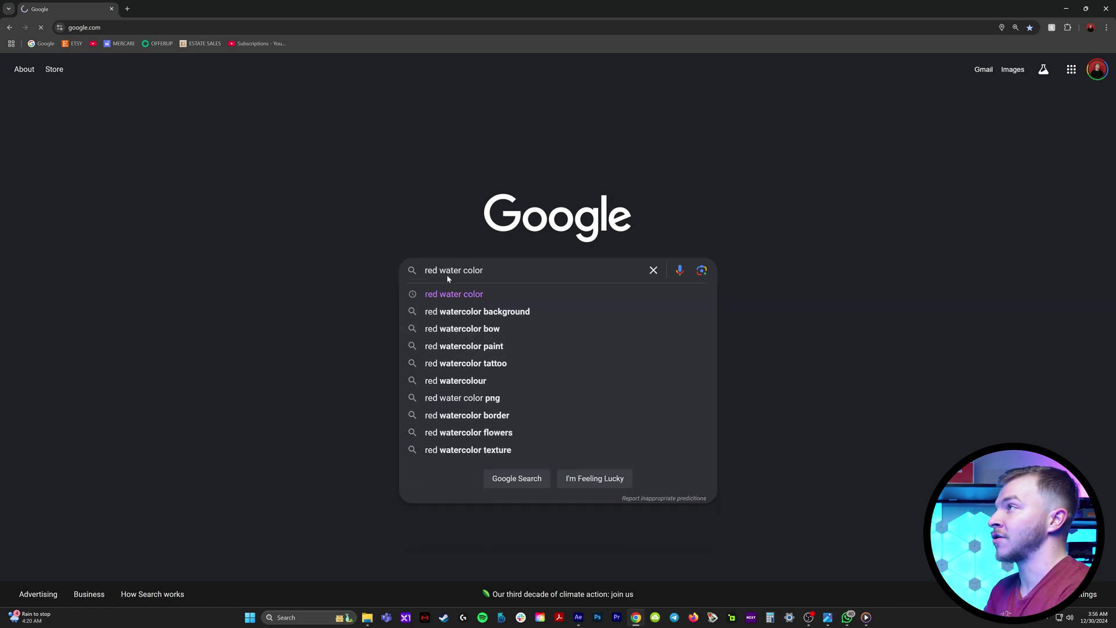
pyautogui.press('Return')
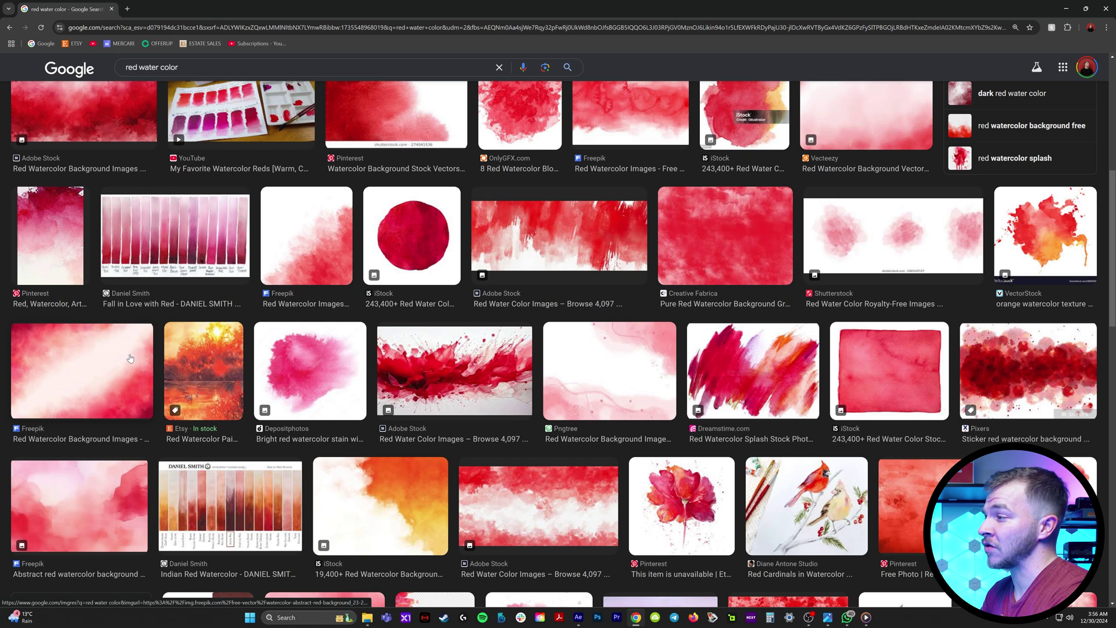
pyautogui.scroll(2, 131, 358)
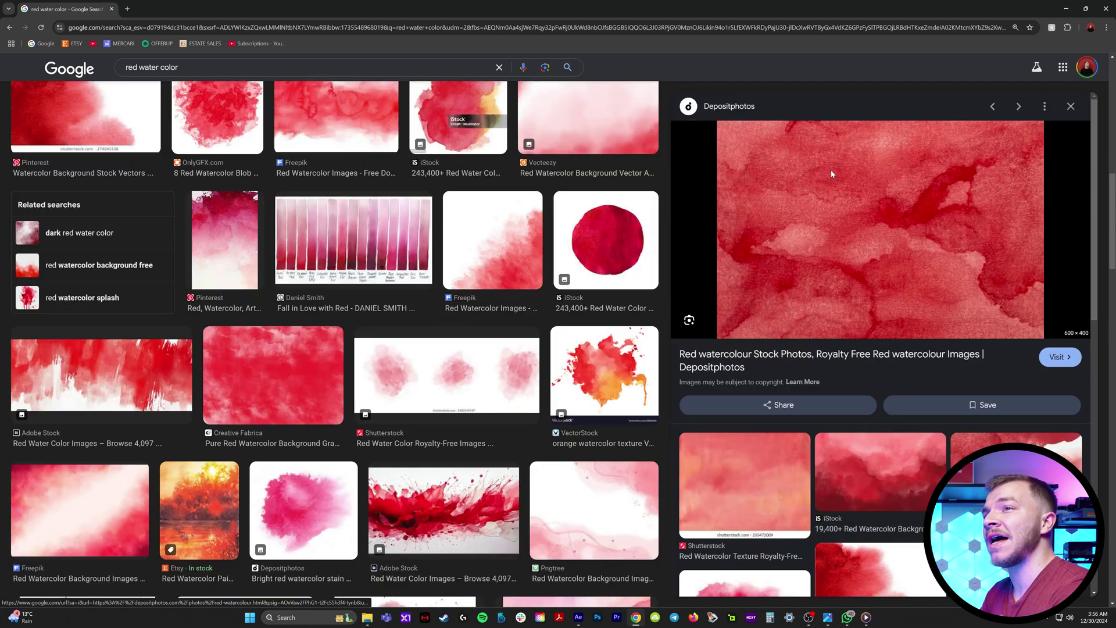
pyautogui.rightClick(830, 172)
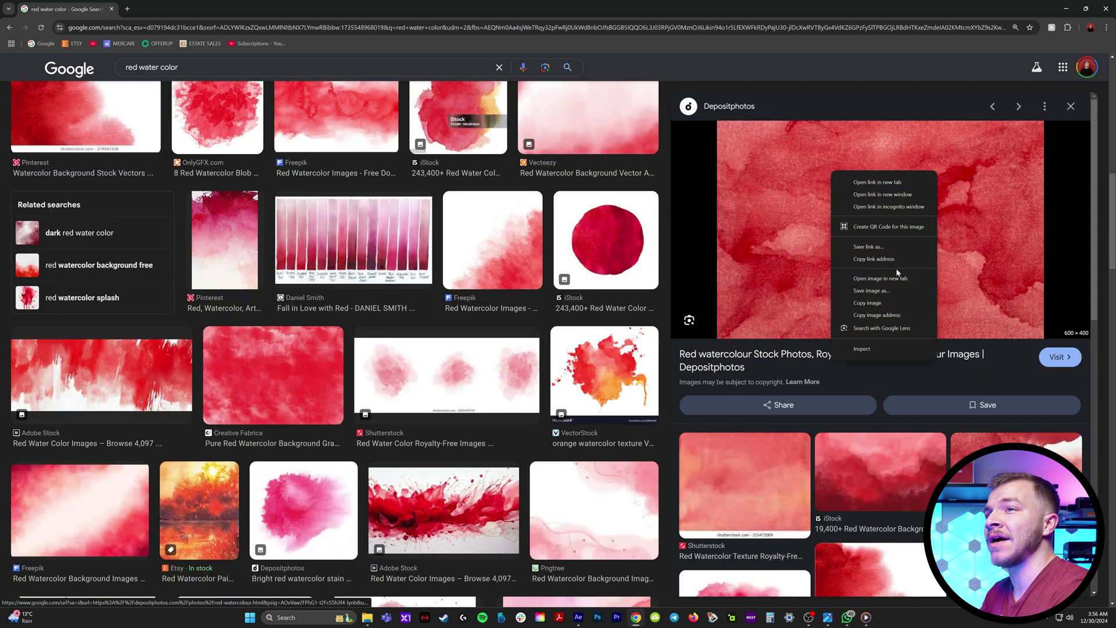
pyautogui.click(896, 292)
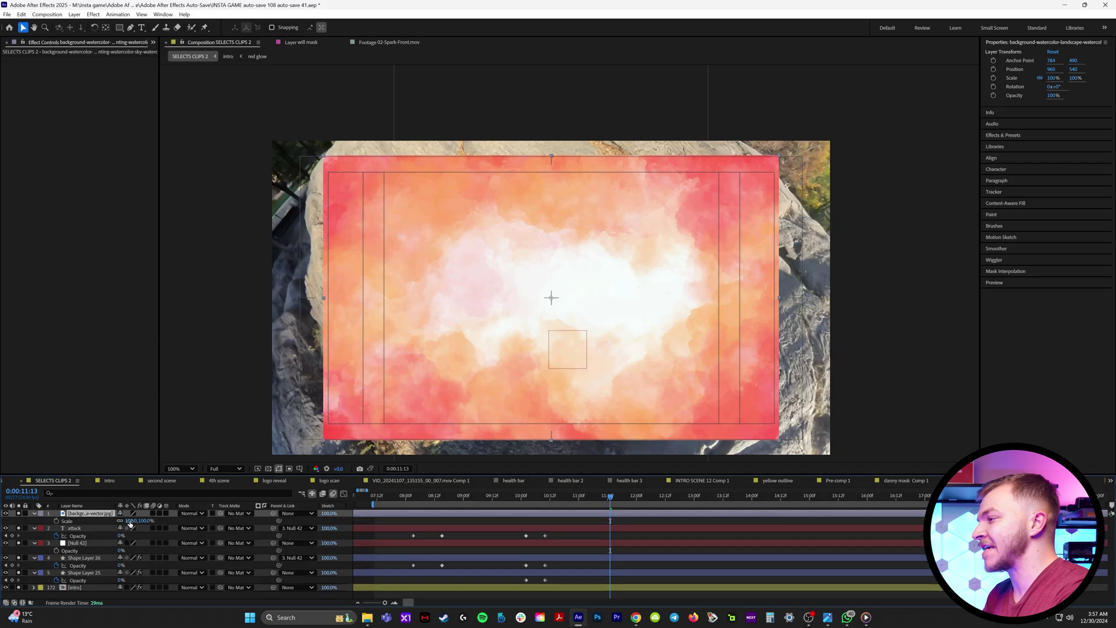
# - Scale the watercolor image layer to 125% and draw a centred elliptical mask spanning almost the whole frame on it
pyautogui.moveTo(131, 521)
pyautogui.mouseDown()
pyautogui.moveTo(119, 522)
pyautogui.moveTo(147, 528)
pyautogui.mouseUp()
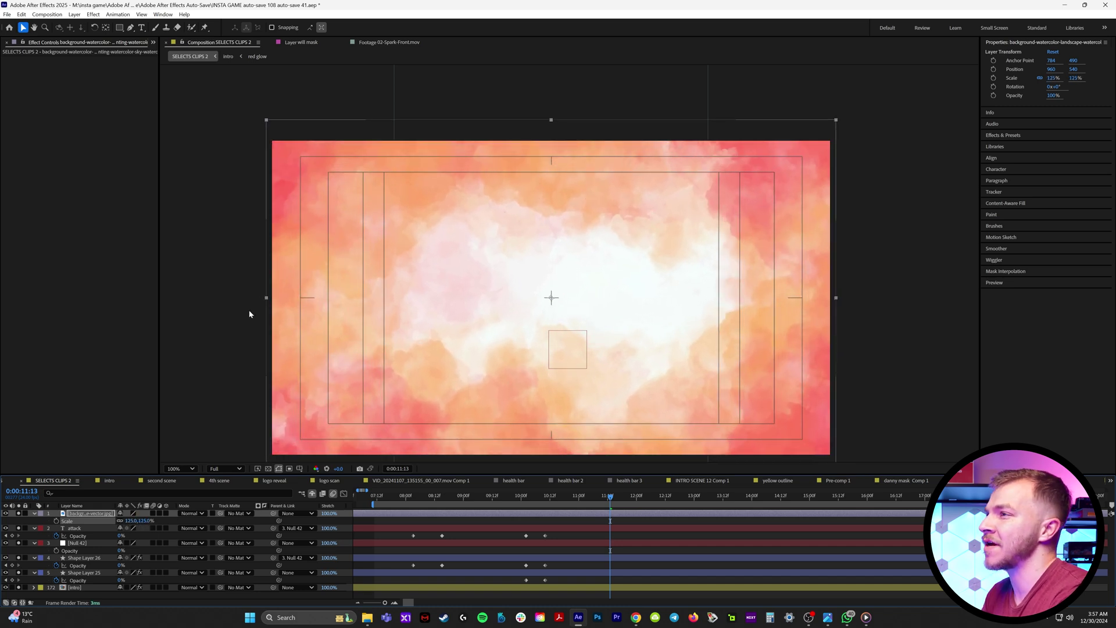
pyautogui.click(120, 28)
pyautogui.click(177, 47)
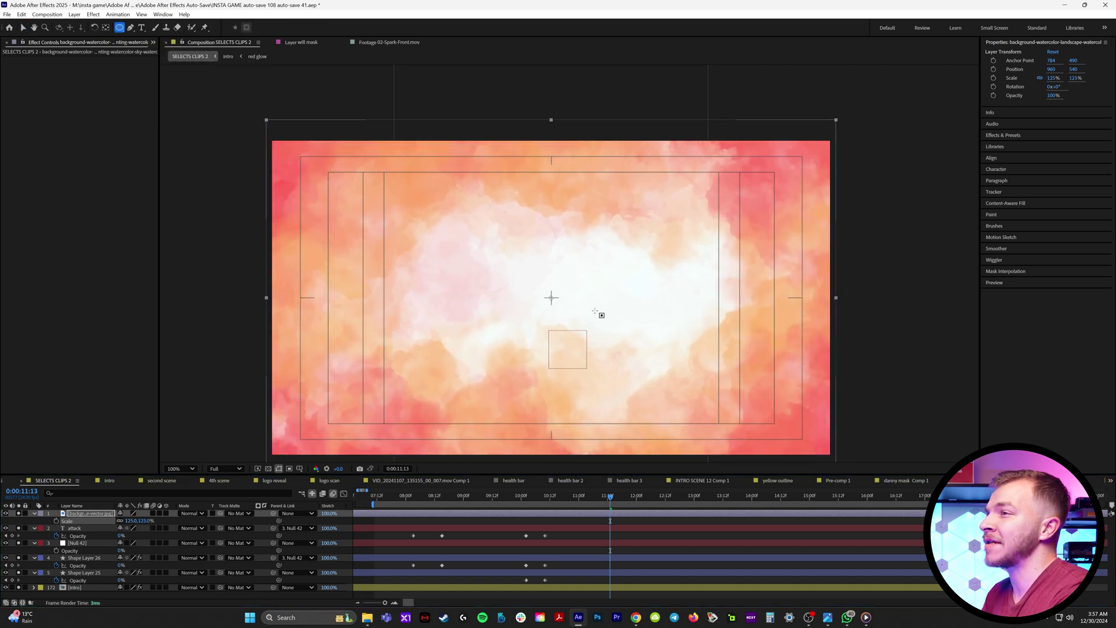
pyautogui.moveTo(551, 298); pyautogui.dragTo(273, 156)
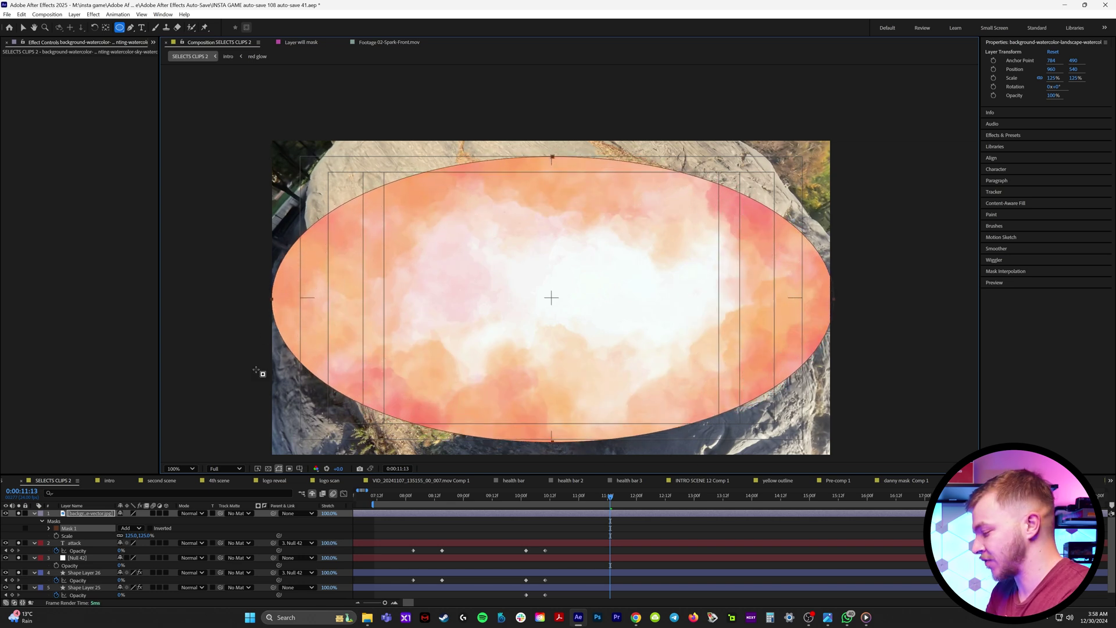
# - Set the elliptical mask to Subtract with a wide feather so the watercolor only frames the edges, and preview it
pyautogui.click(129, 528)
pyautogui.click(141, 551)
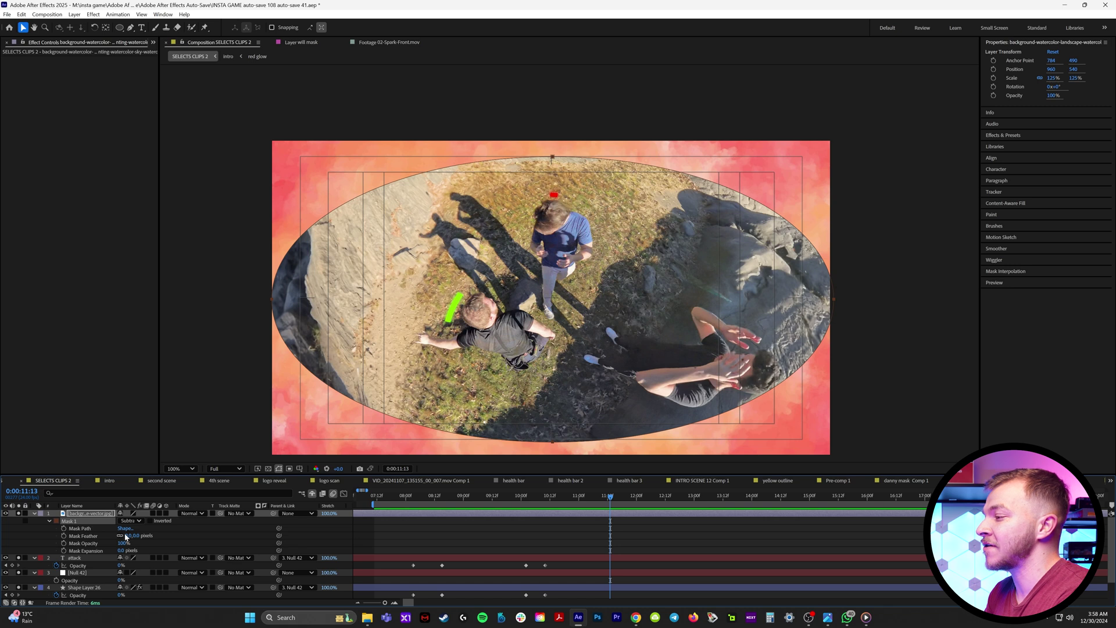
pyautogui.moveTo(131, 538); pyautogui.dragTo(253, 540)
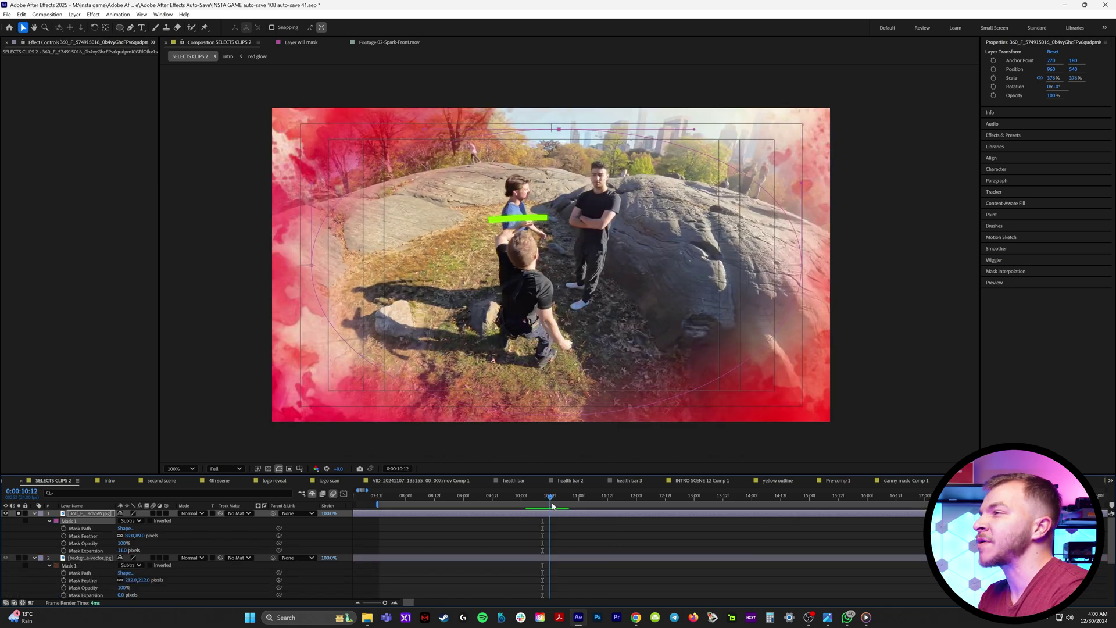
pyautogui.moveTo(551, 499); pyautogui.dragTo(592, 504)
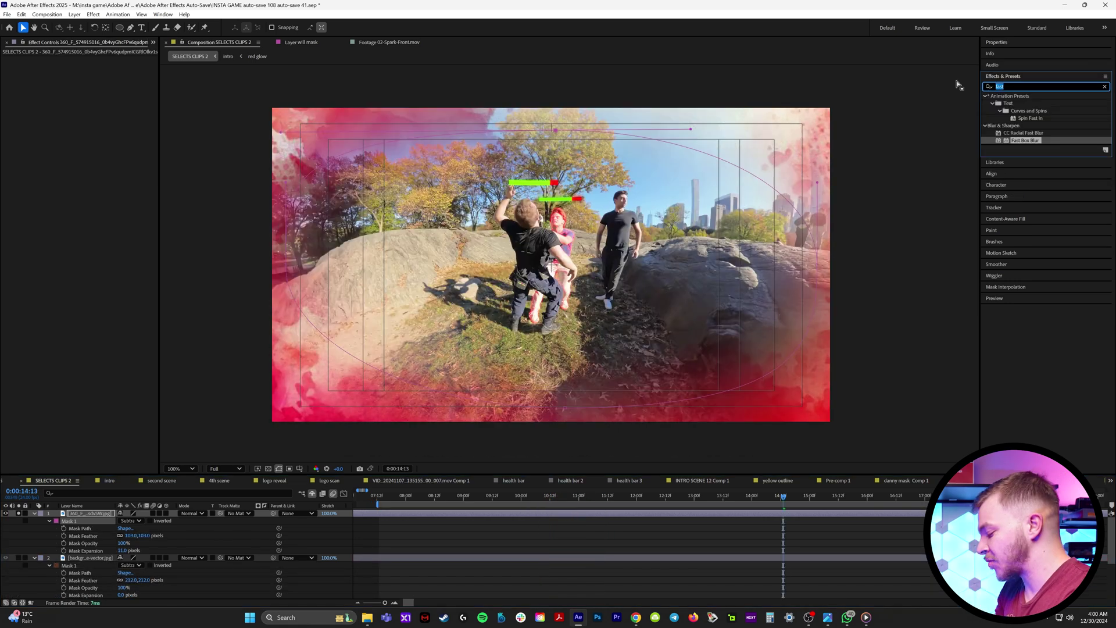
# - Apply Gaussian Blur to the top red watercolor layer with Blurriness about 4.1, and preview it
pyautogui.write('gau')
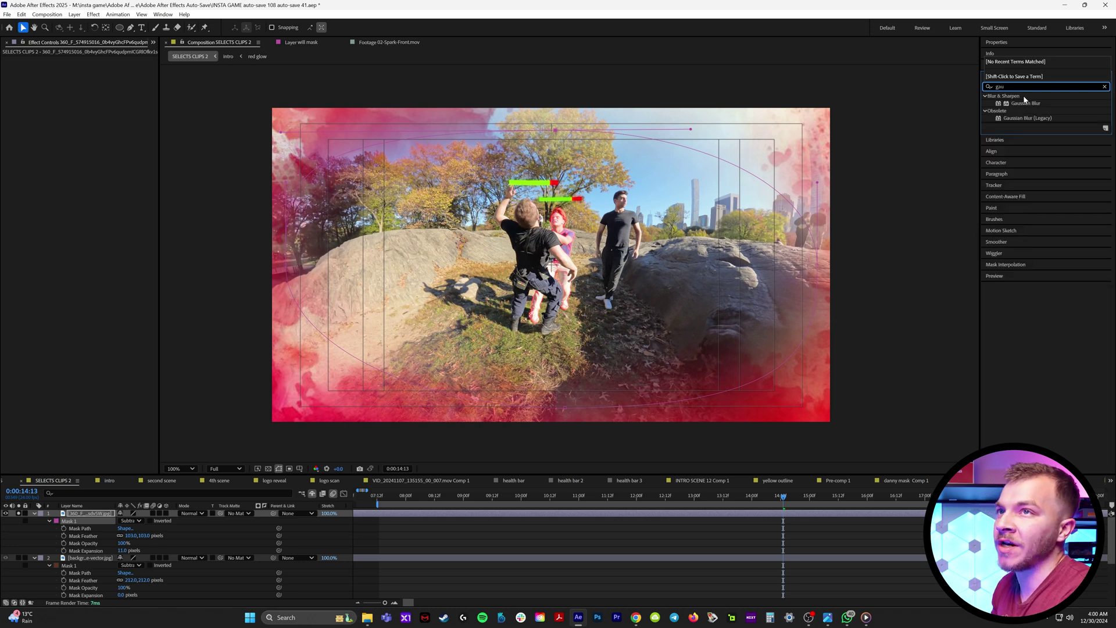
pyautogui.doubleClick(1025, 102)
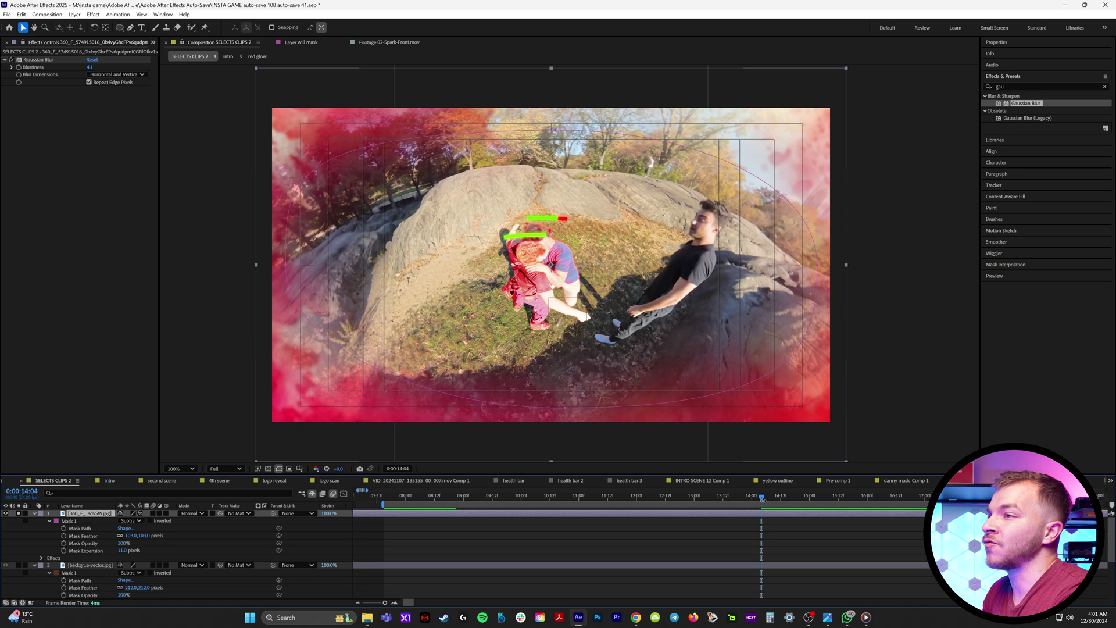
pyautogui.moveTo(766, 499); pyautogui.dragTo(780, 501)
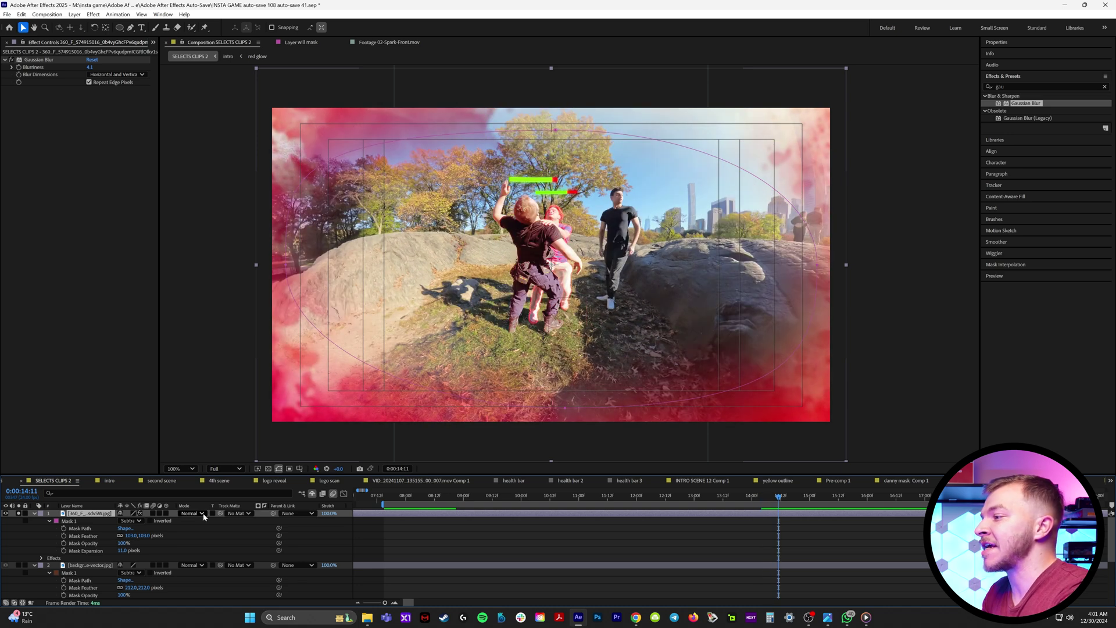
# - Set the top red watercolor layer's blending mode to Overlay and compare the footage with and without the layer
pyautogui.click(183, 515)
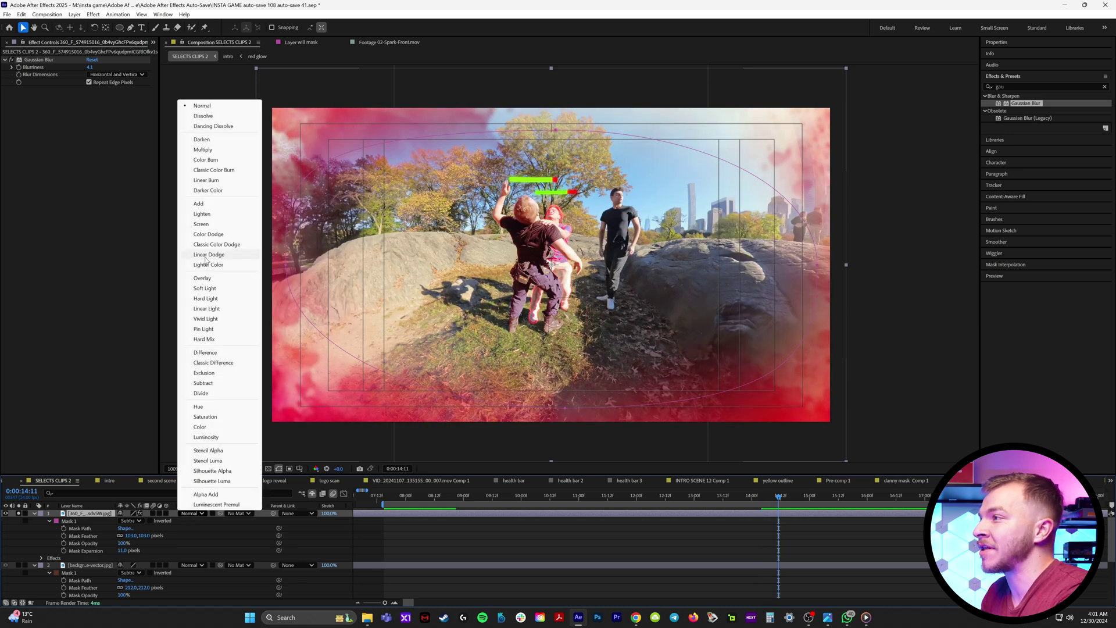
pyautogui.click(225, 277)
pyautogui.press('space')
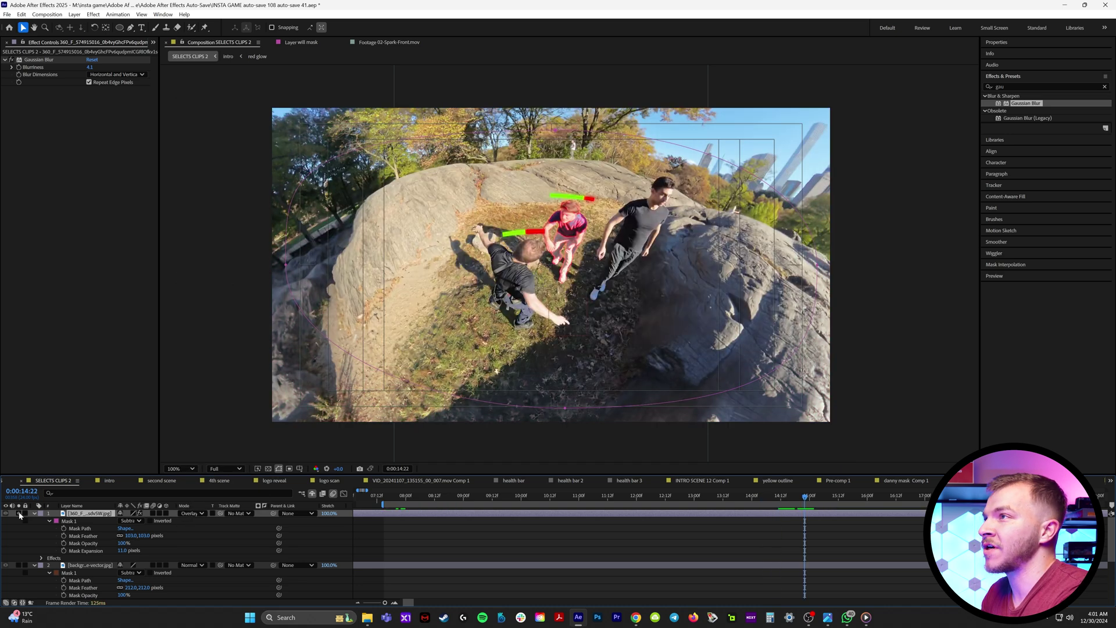
pyautogui.click(19, 515)
pyautogui.click(19, 515)
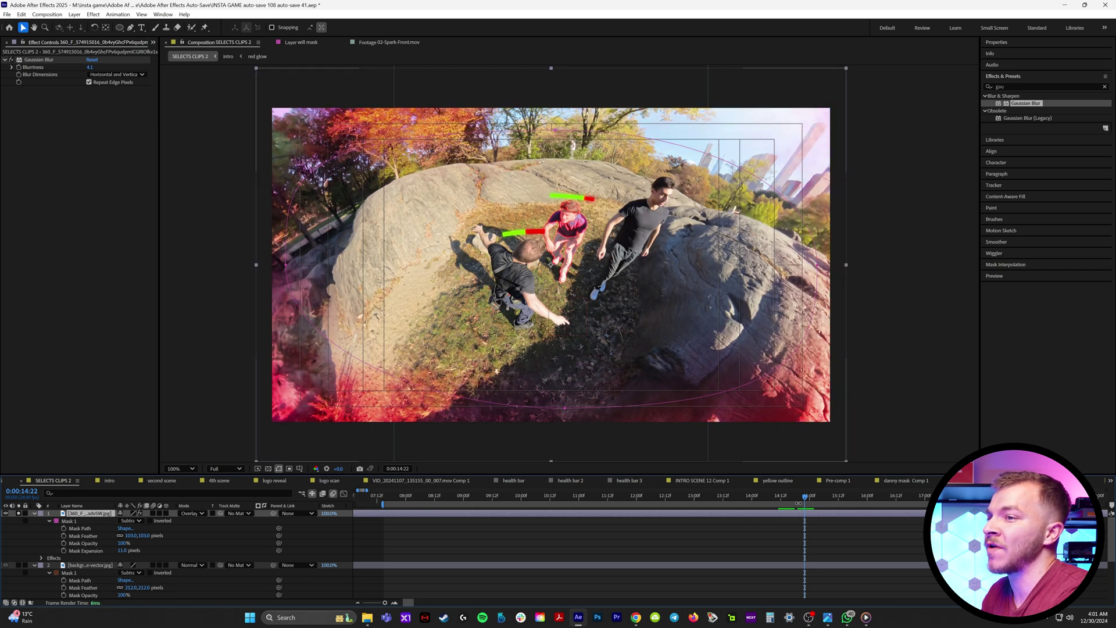
# - Animate the red overlay's opacity from 0% at 0:00:14:02 to 100% at 0:00:14:07 and back to 0% at 0:00:16:15, and preview it
pyautogui.moveTo(802, 499); pyautogui.dragTo(757, 517)
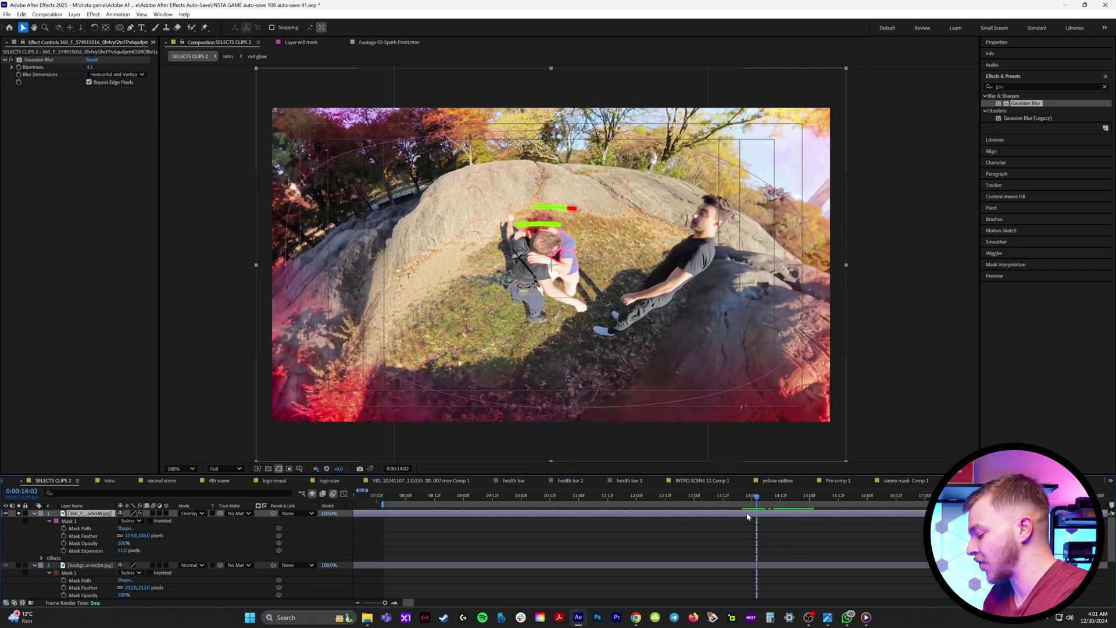
pyautogui.press('t')
pyautogui.moveTo(121, 521); pyautogui.dragTo(62, 523)
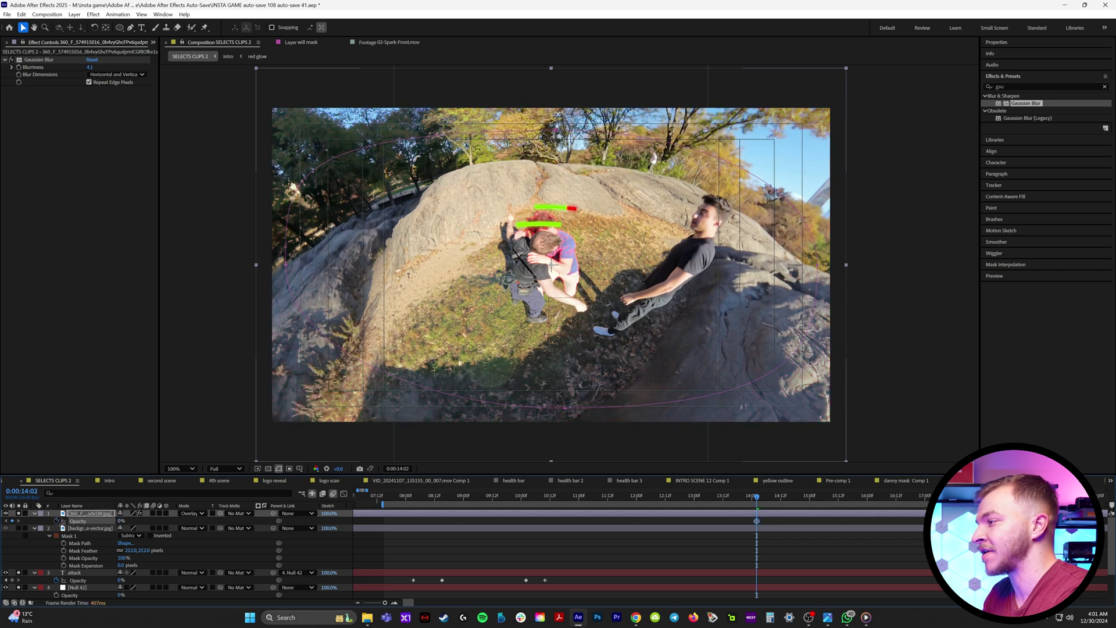
pyautogui.moveTo(760, 500); pyautogui.dragTo(768, 499)
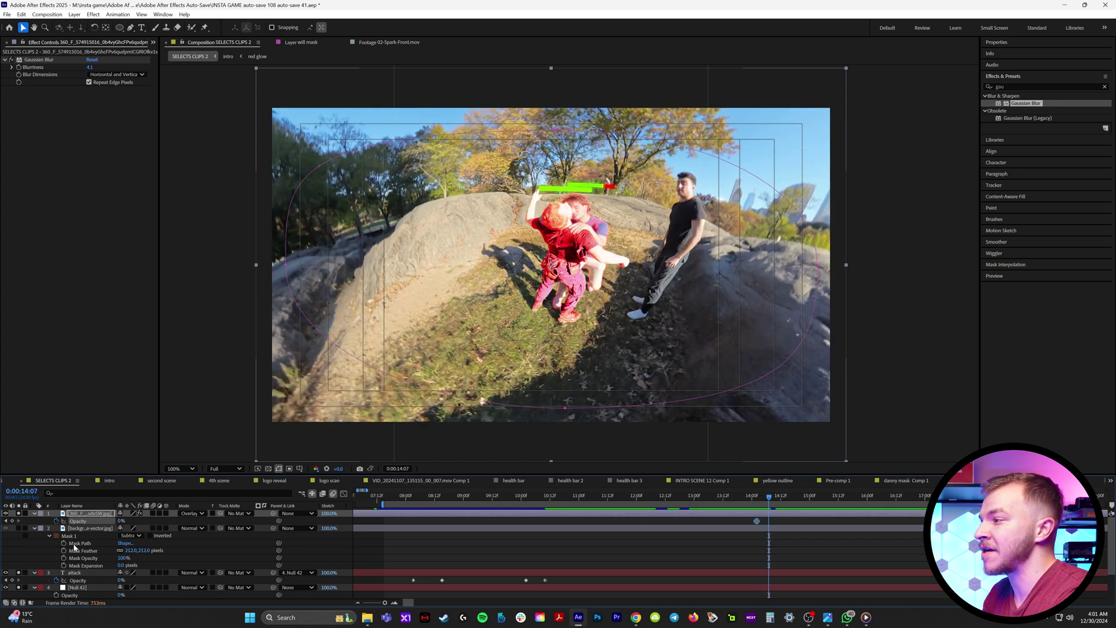
pyautogui.moveTo(119, 521); pyautogui.dragTo(171, 525)
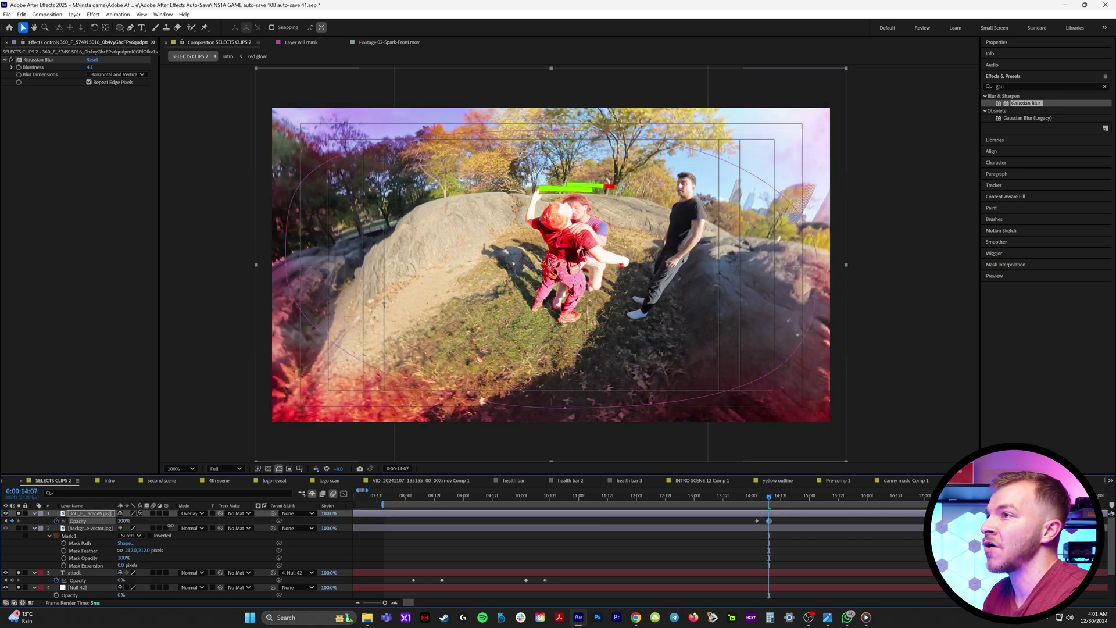
pyautogui.moveTo(783, 500); pyautogui.dragTo(742, 503)
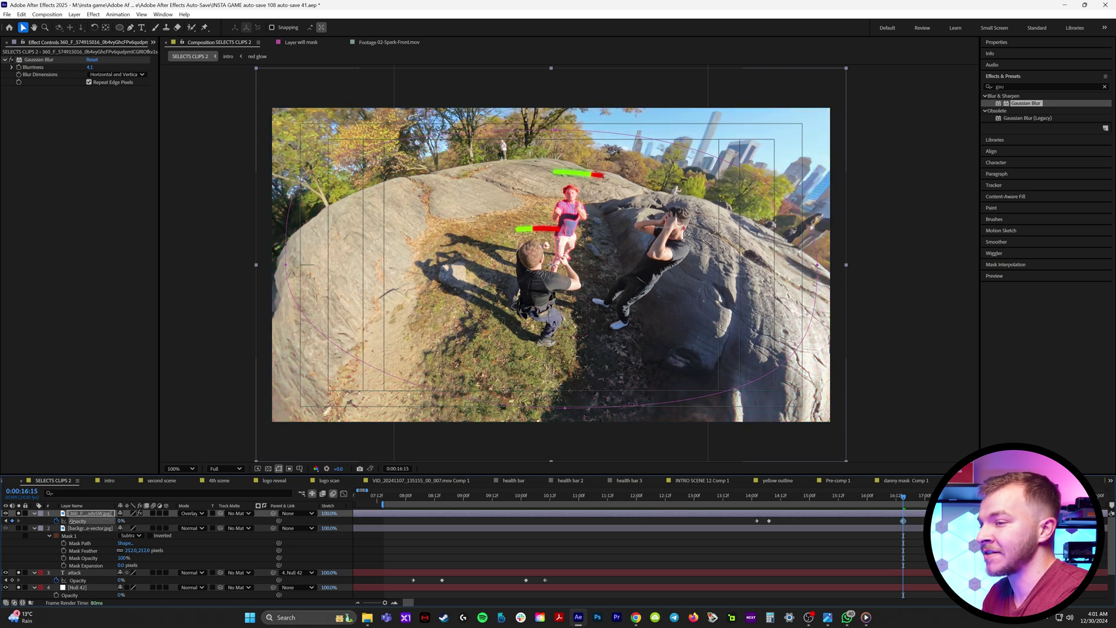
pyautogui.moveTo(764, 504); pyautogui.dragTo(866, 517)
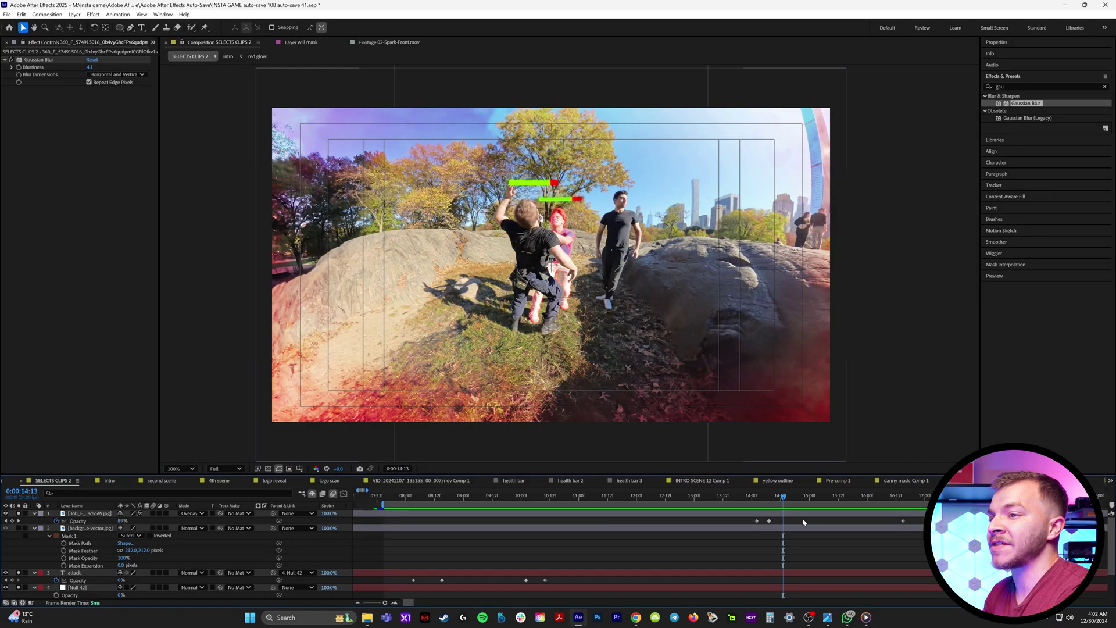
# - Add an adjustment layer at the top of the SELECTS CLIPS 2 composition and apply the Curves effect to it
pyautogui.click(804, 516)
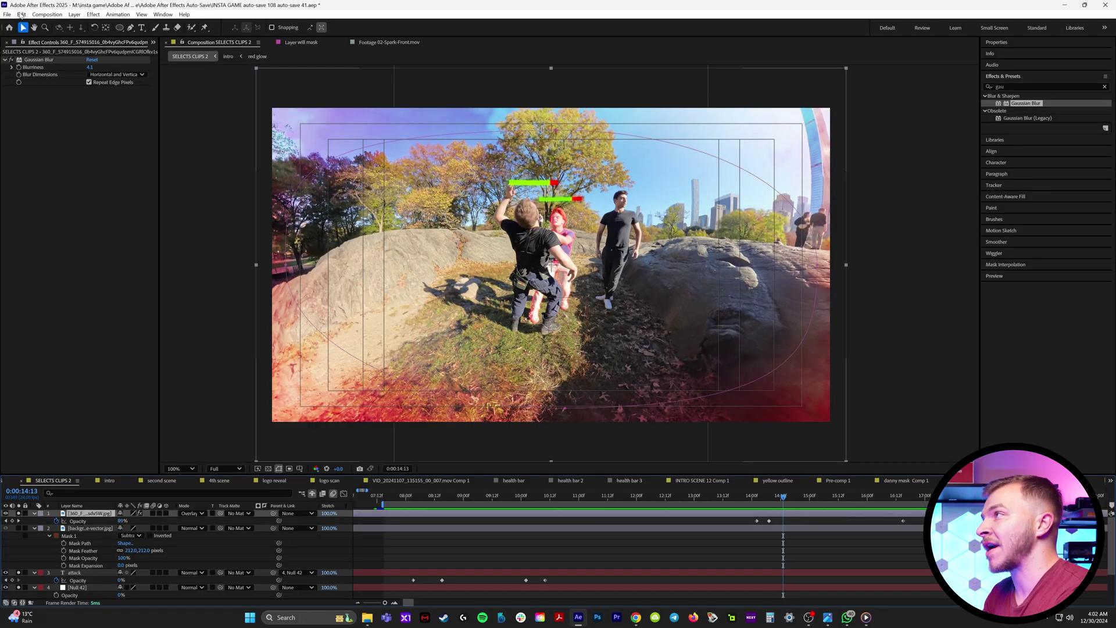
pyautogui.click(75, 14)
pyautogui.moveTo(87, 22)
pyautogui.click(268, 86)
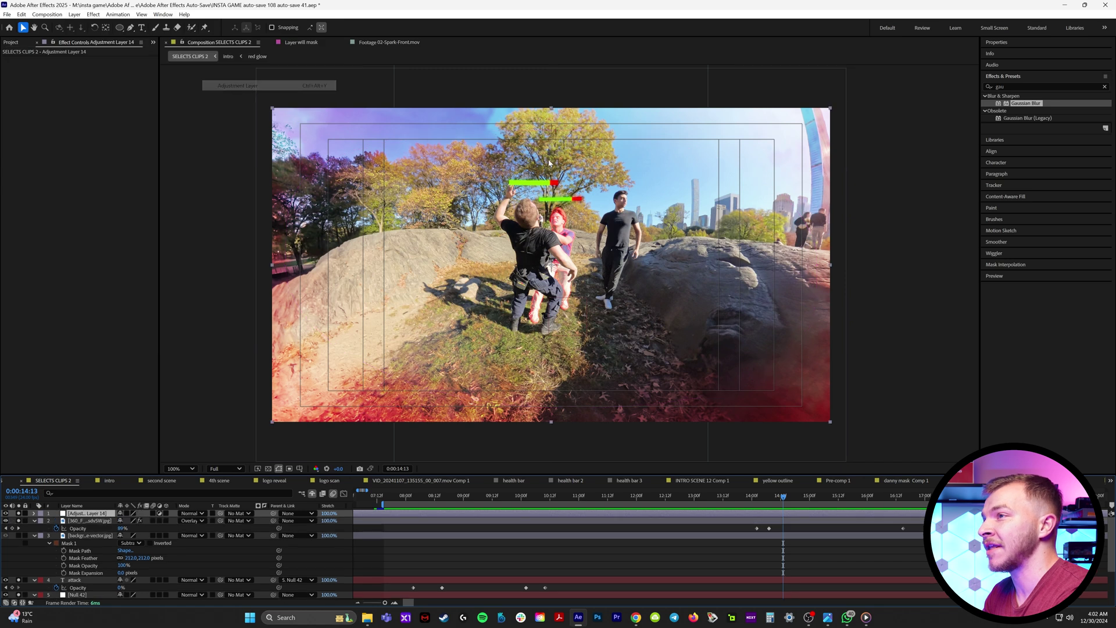
pyautogui.moveTo(1006, 87); pyautogui.dragTo(899, 85)
pyautogui.write('curves')
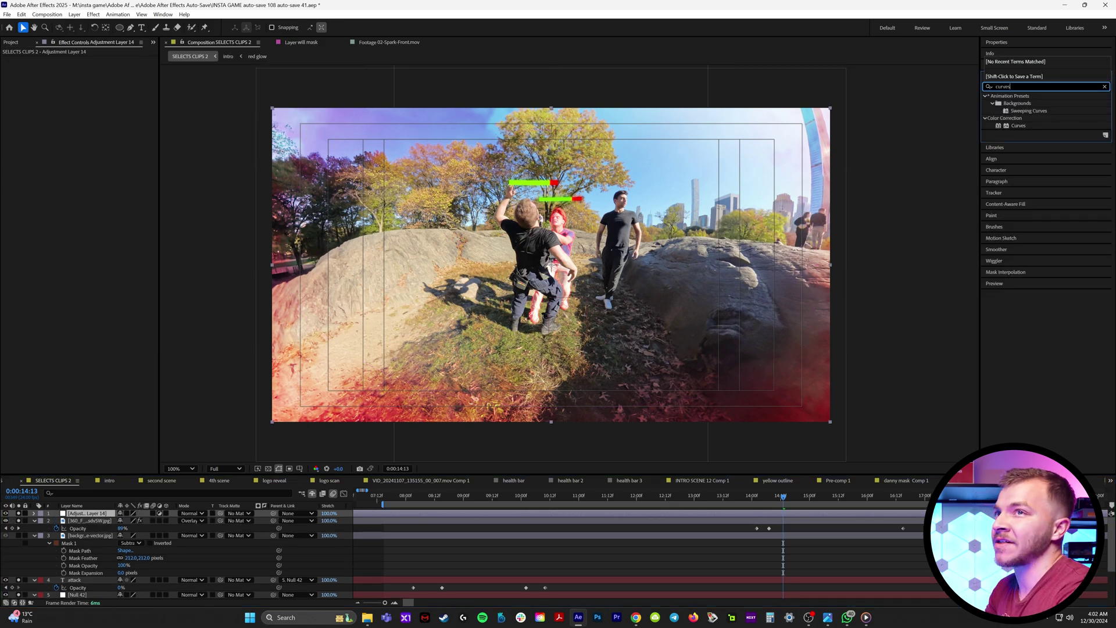
pyautogui.doubleClick(1040, 126)
# - Set a neutral Curves keyframe on the adjustment layer at 0:00:14:02, where the red overlay's fade-in starts
pyautogui.click(754, 504)
pyautogui.moveTo(754, 504); pyautogui.dragTo(757, 504)
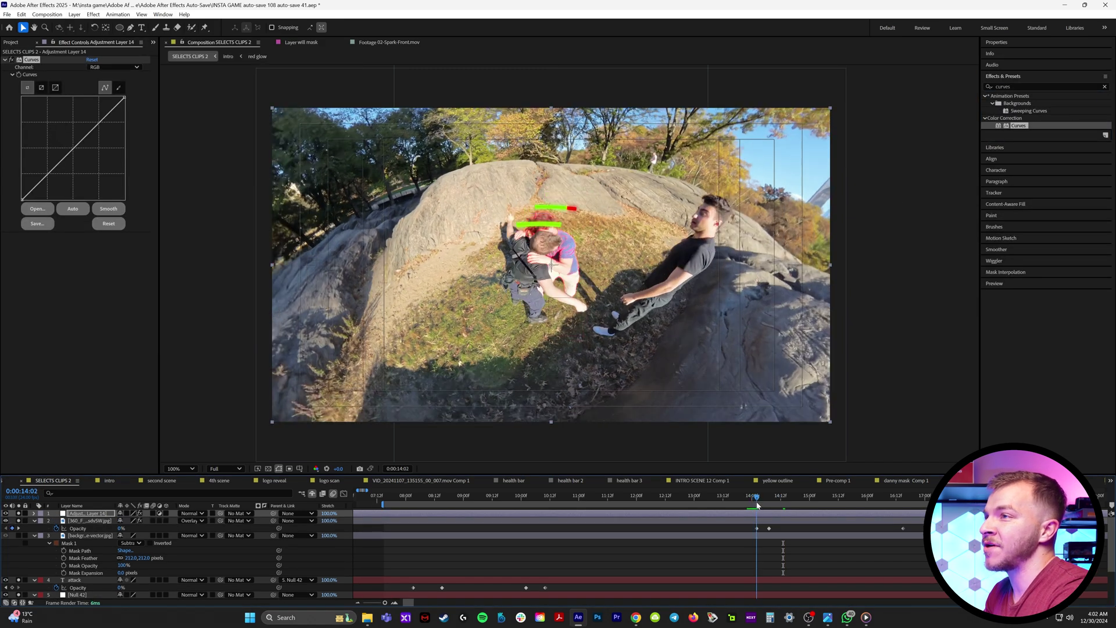
pyautogui.click(18, 76)
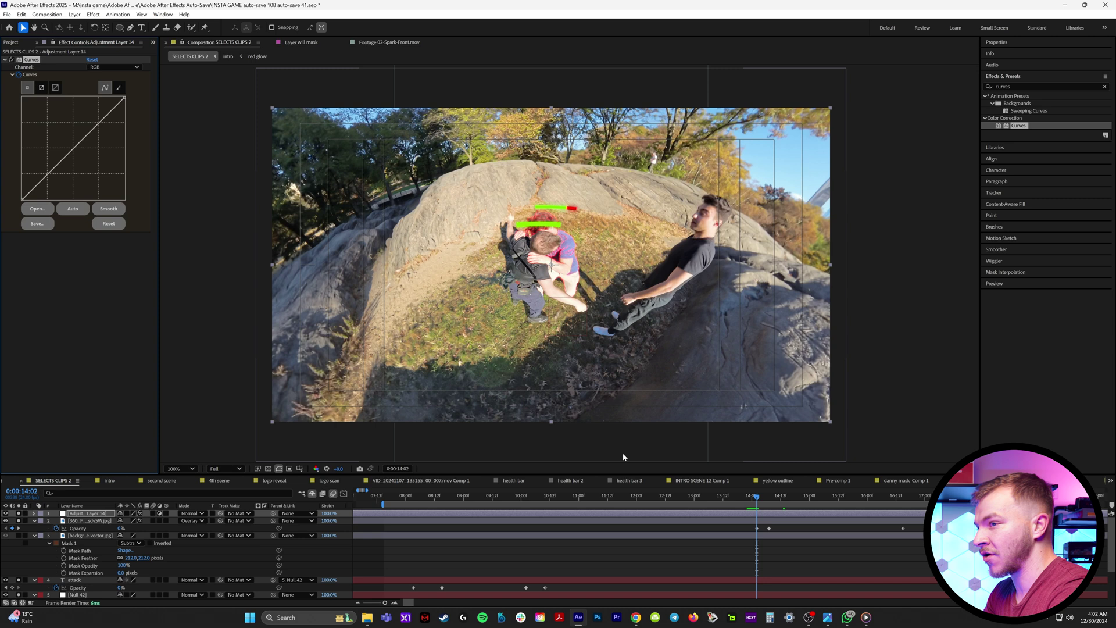
# - At 0:00:14:10, bend the Curves effect's Red channel slightly upward around the midtones to tint the footage red
pyautogui.moveTo(756, 503); pyautogui.dragTo(775, 506)
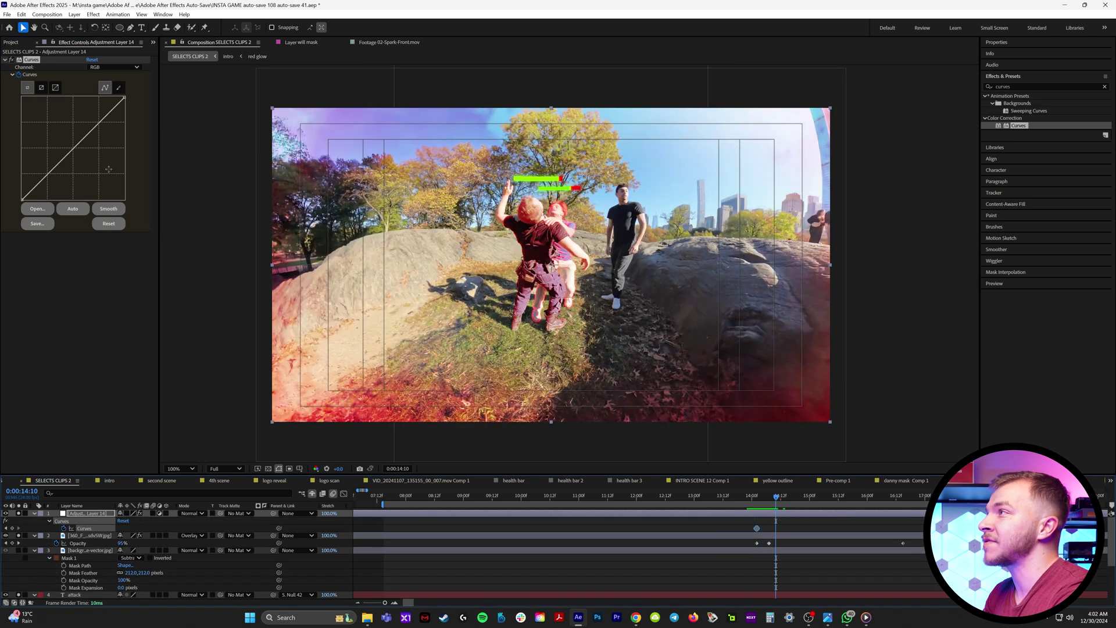
pyautogui.click(118, 69)
pyautogui.click(119, 88)
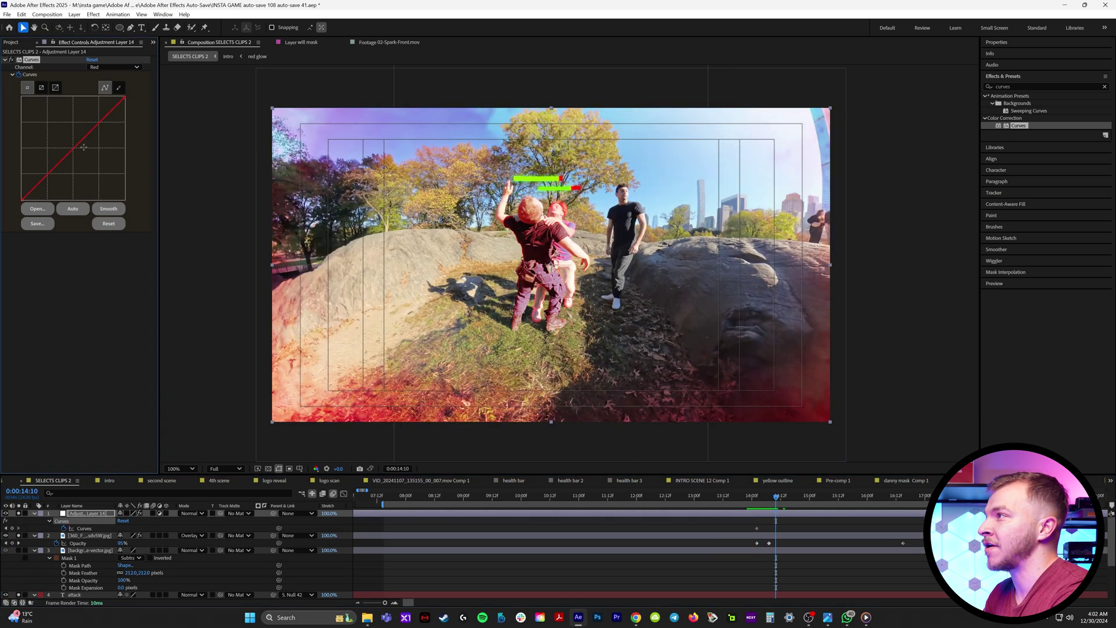
pyautogui.moveTo(56, 136); pyautogui.dragTo(62, 137)
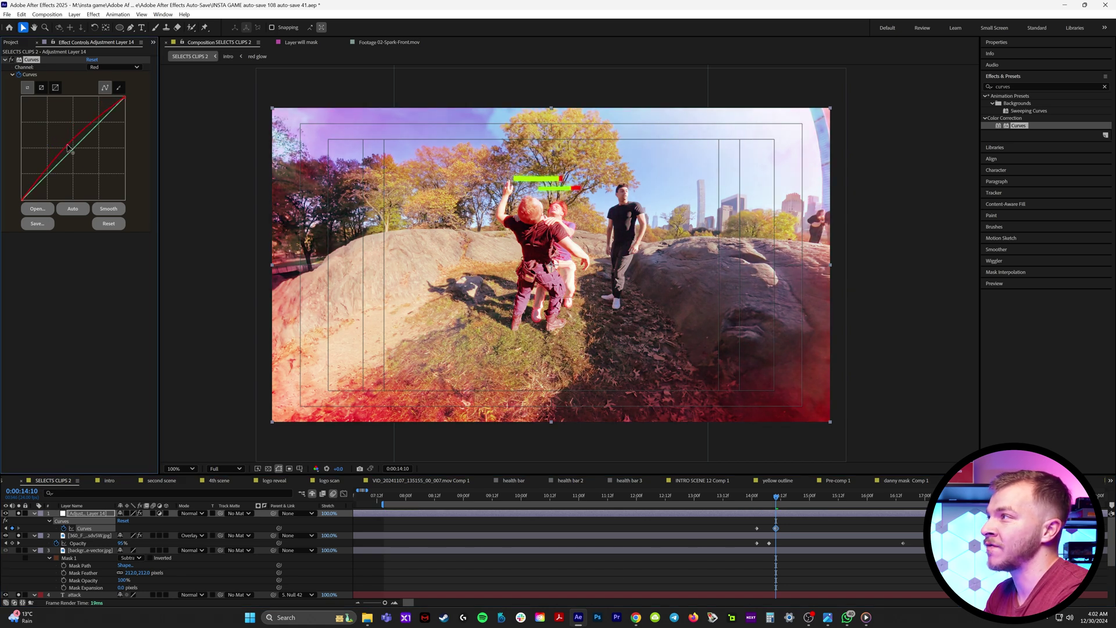
# - Preview the red tint, and reset Curves at 0:00:16:11 to keyframe the return to neutral color
pyautogui.moveTo(743, 505); pyautogui.dragTo(770, 502)
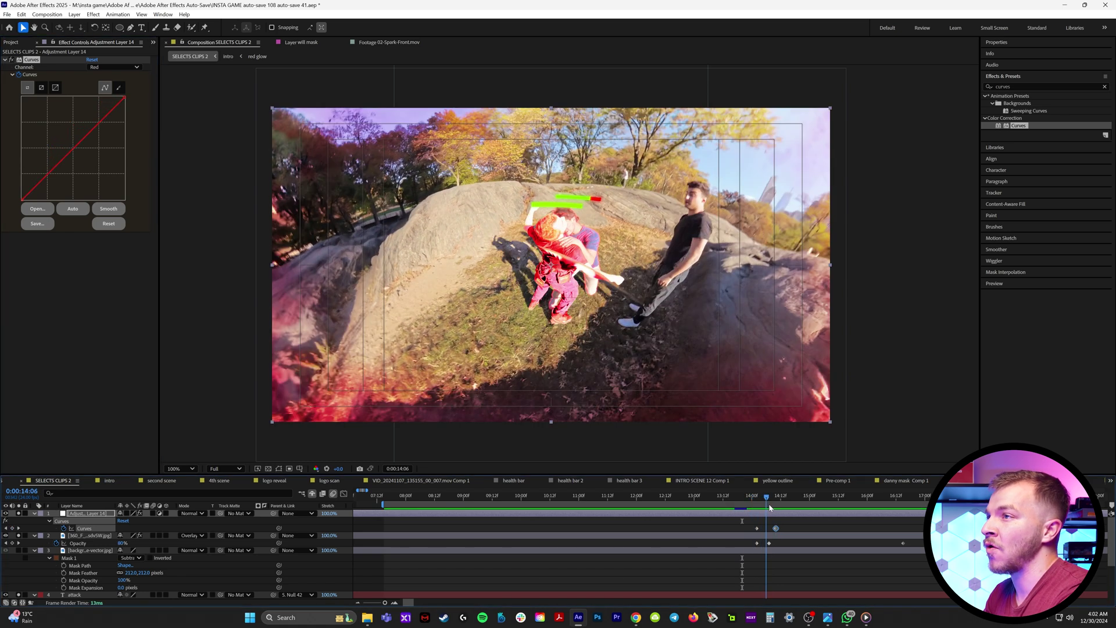
pyautogui.press('space')
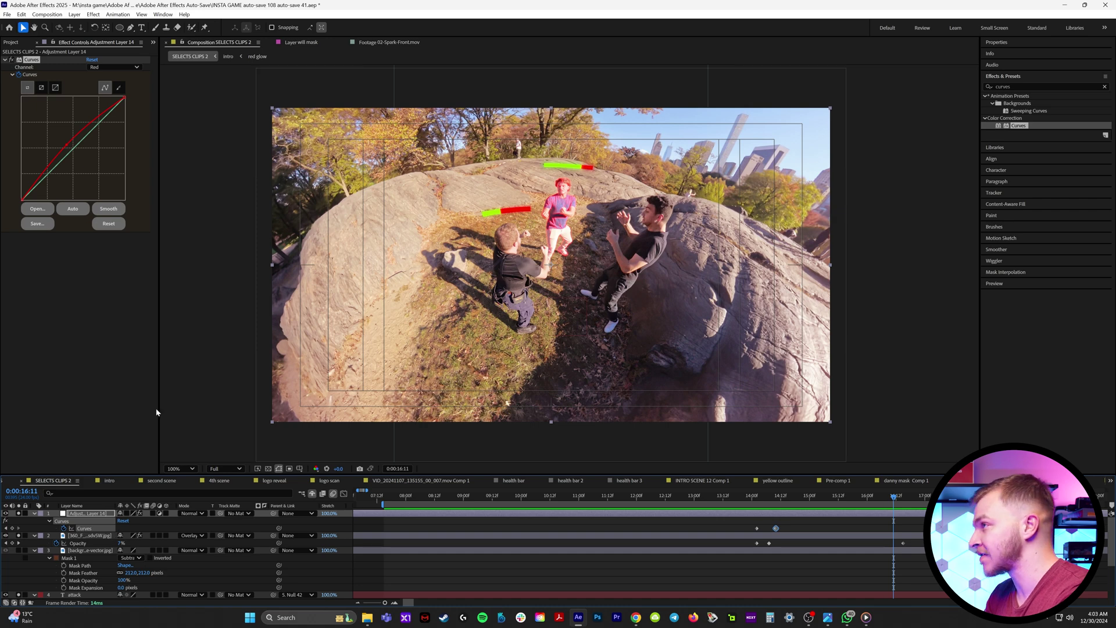
pyautogui.click(92, 62)
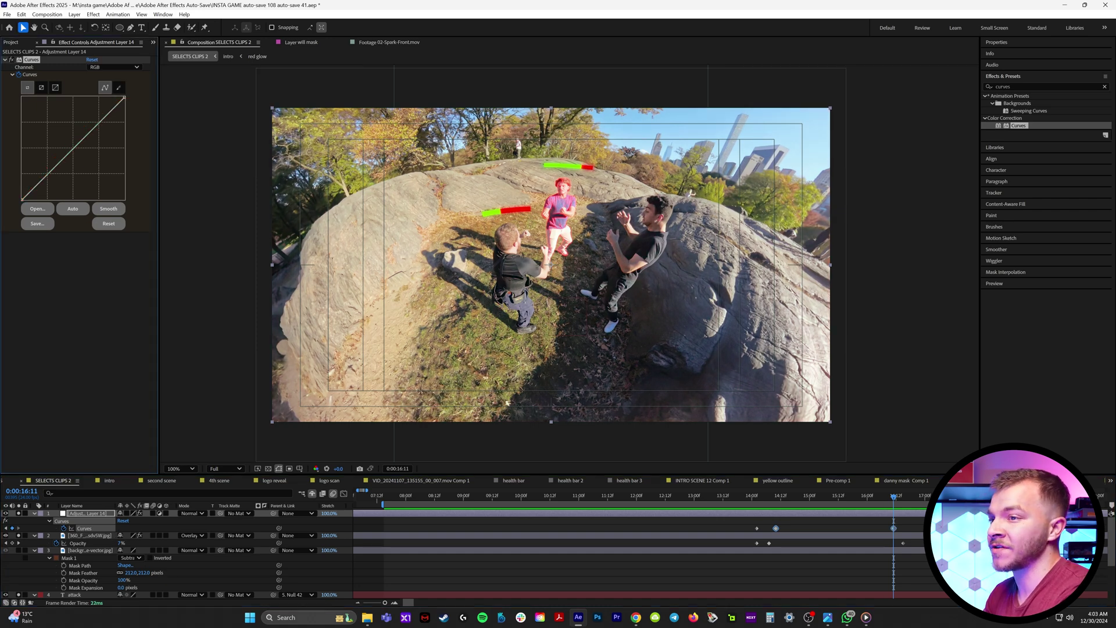
pyautogui.click(780, 499)
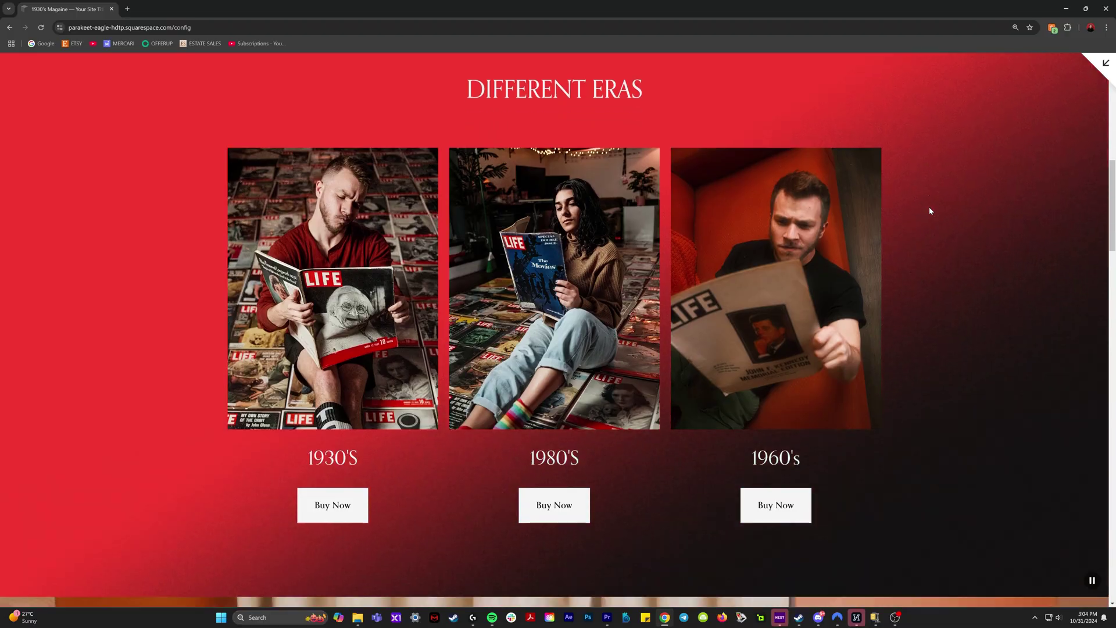
# - Switch to the browser and look through the vintage magazine site, its section background settings and the Squarespace online stores page
pyautogui.scroll(-8, 929, 208)
pyautogui.scroll(-8, 929, 211)
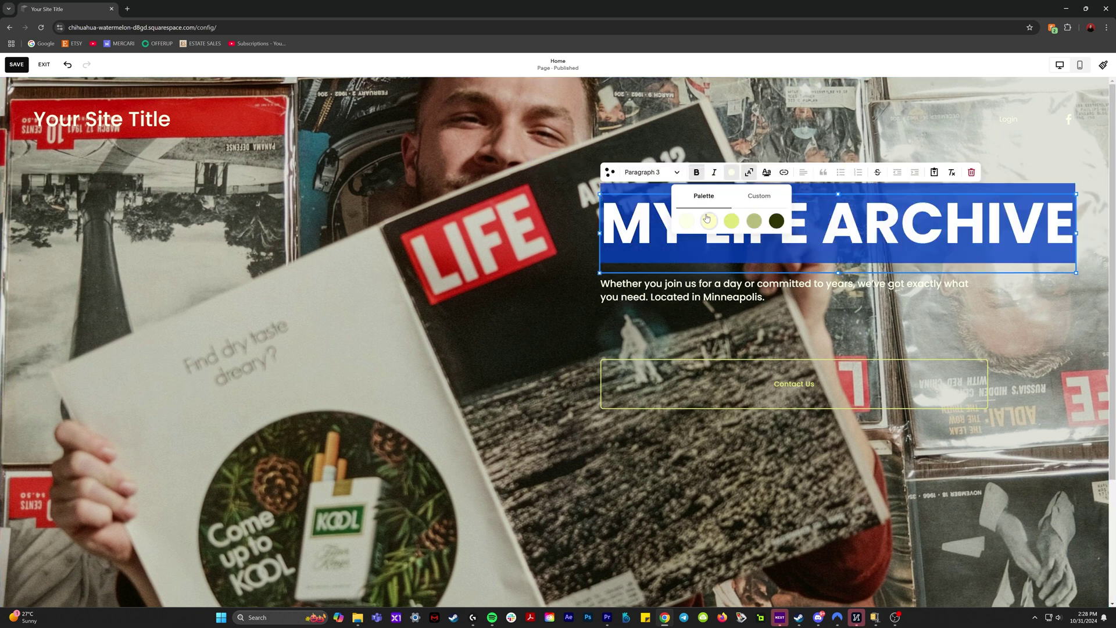
pyautogui.click(760, 196)
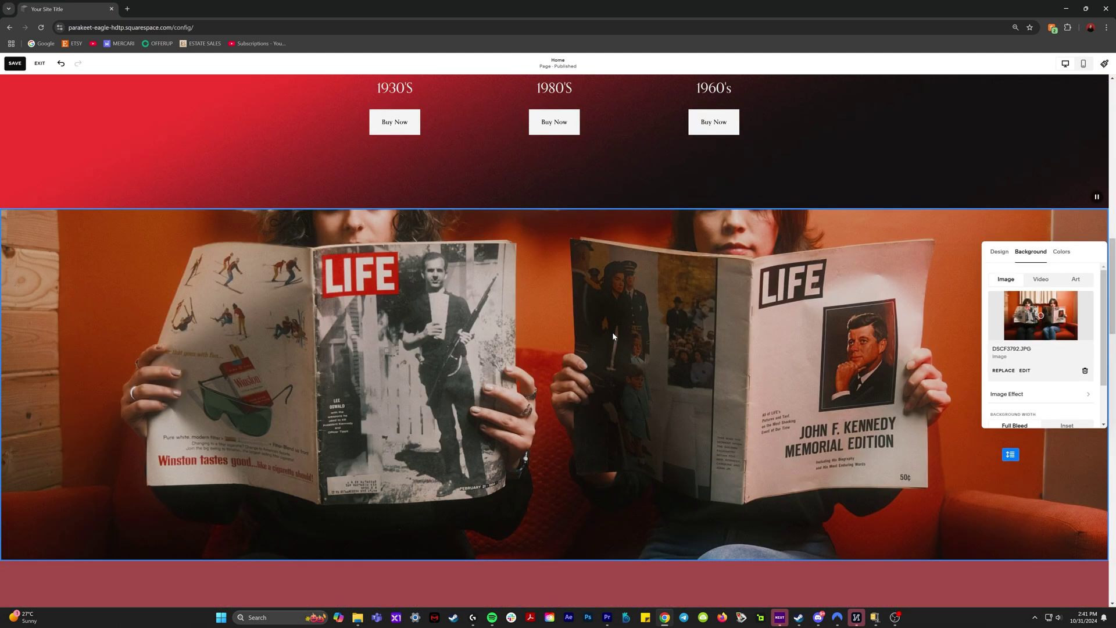
pyautogui.moveTo(1041, 315); pyautogui.dragTo(1041, 310)
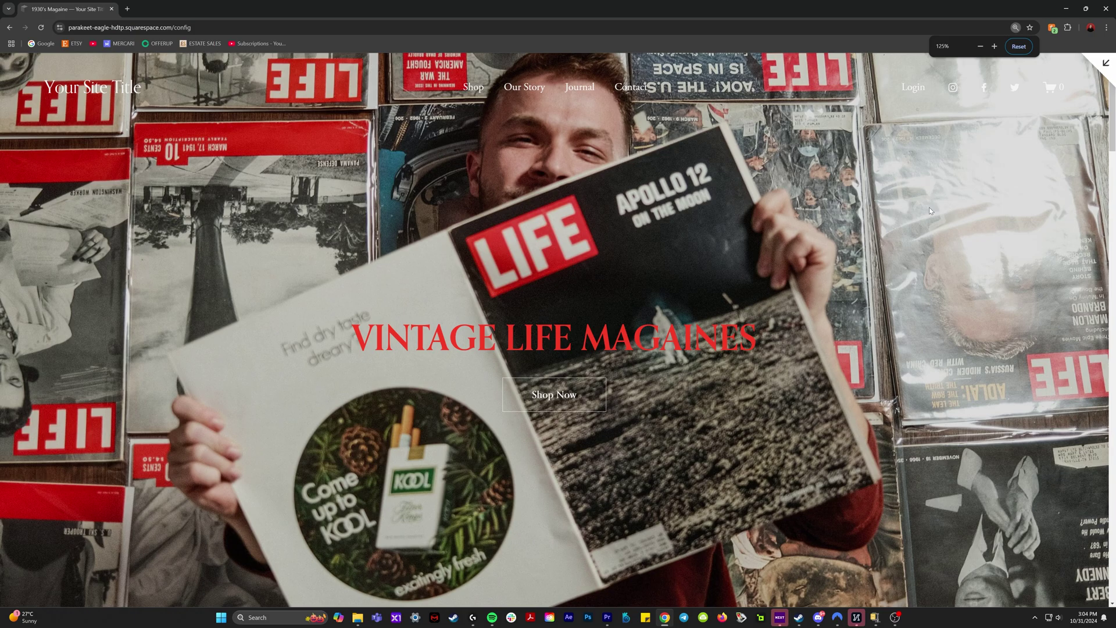
pyautogui.scroll(-5, 929, 207)
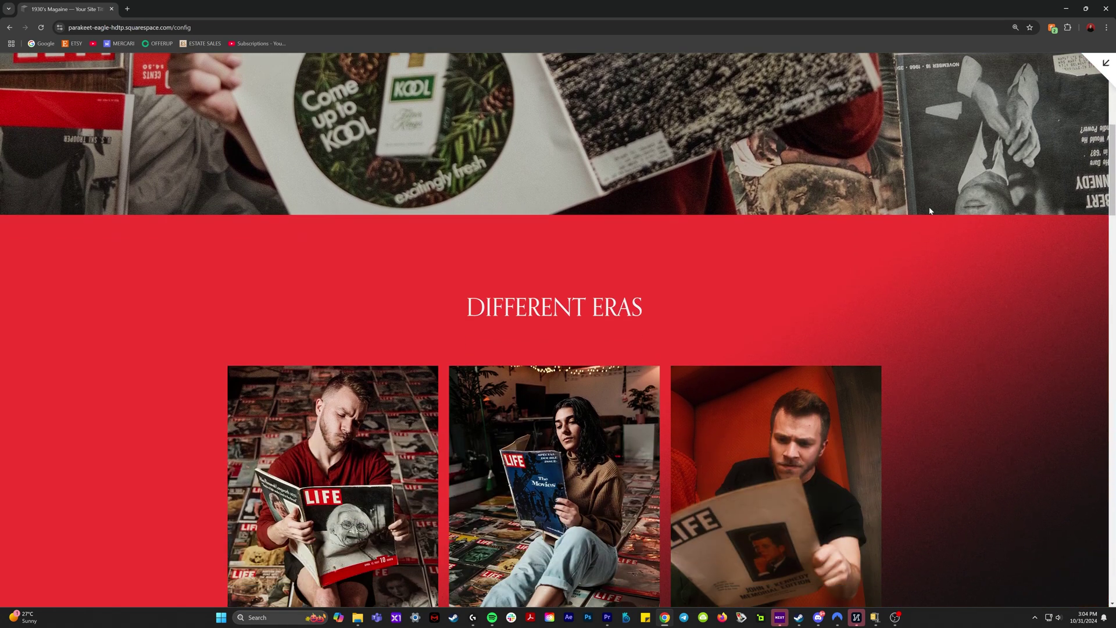
pyautogui.scroll(-3, 928, 211)
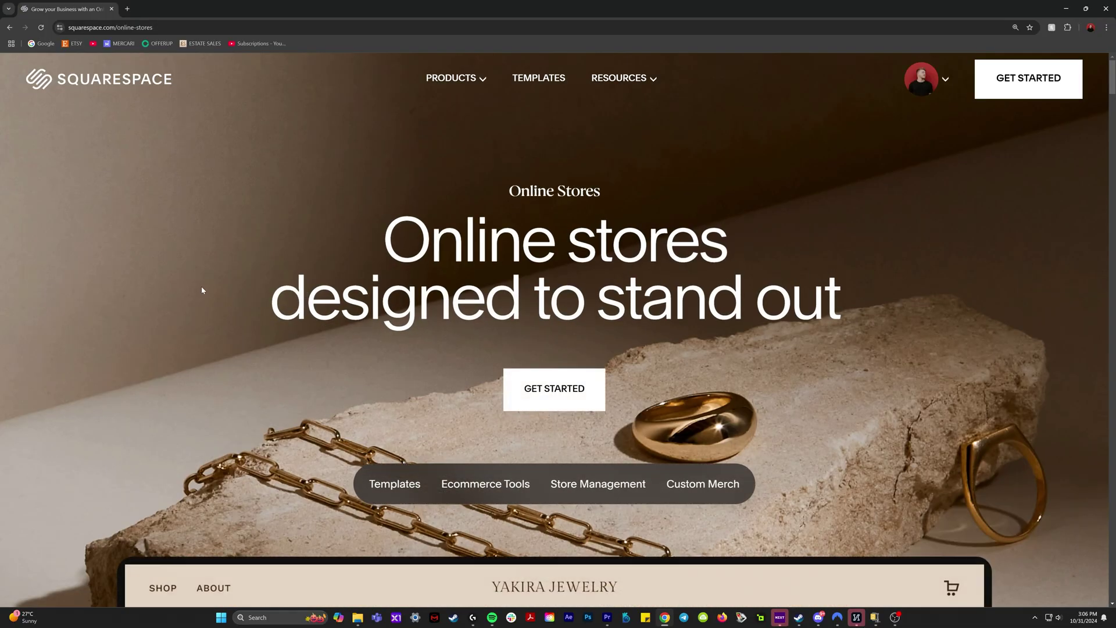
pyautogui.scroll(-7, 693, 387)
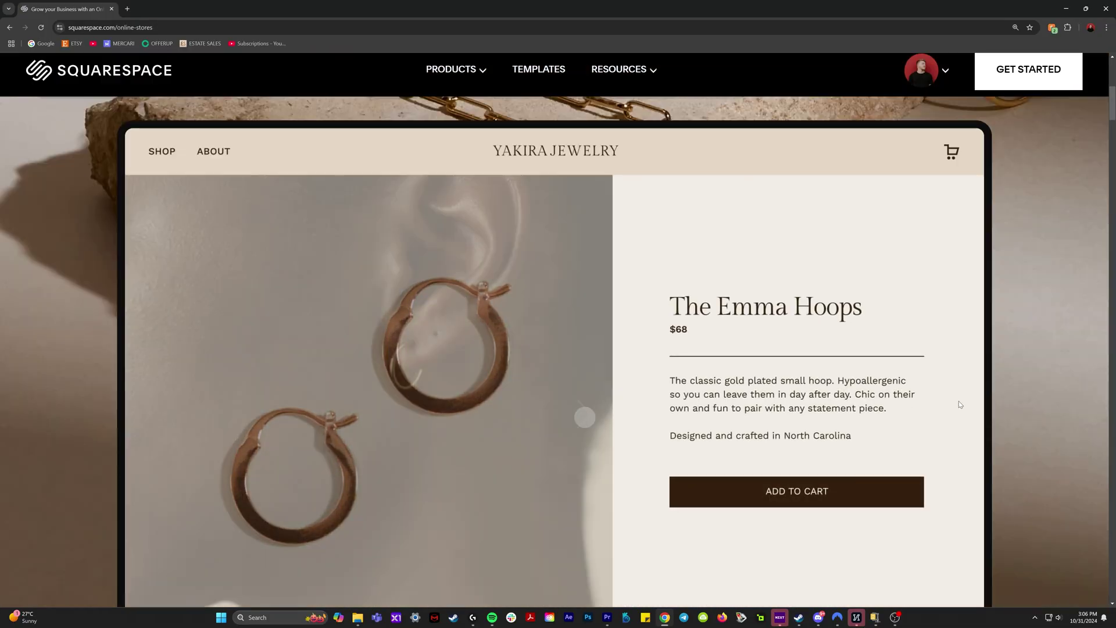